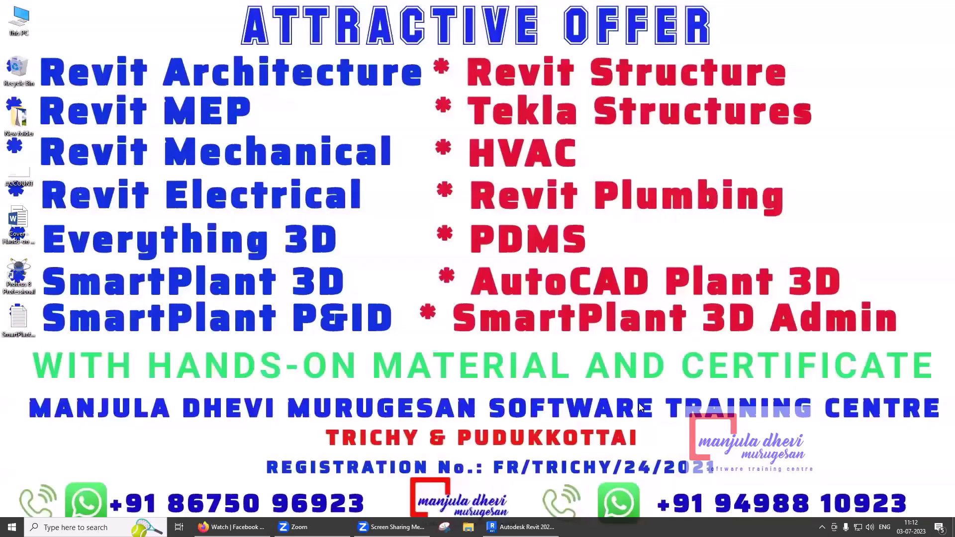
Bring the Revit window showing the MEP project's 1 - Plumbing plan to the front
left_click(522, 527)
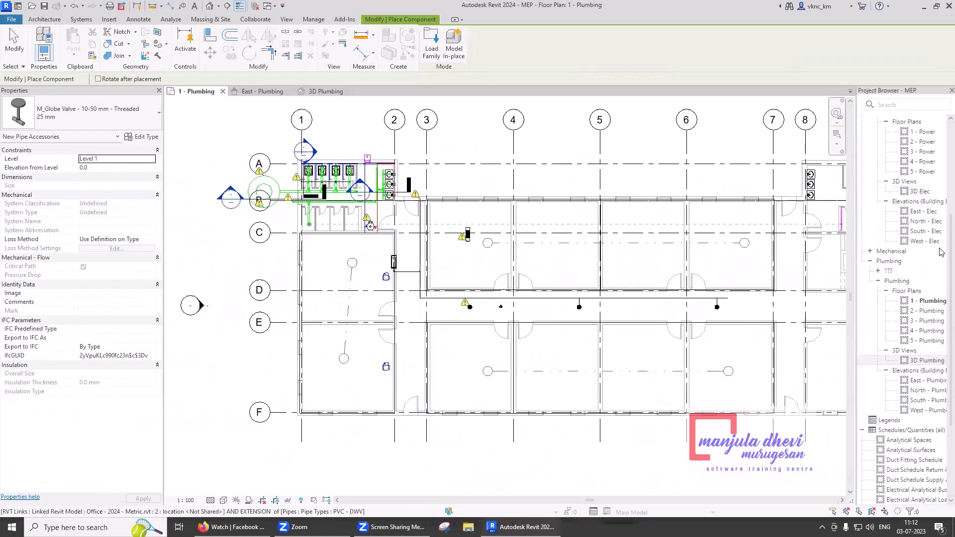
Stop placing the globe valve and open the Electrical 1 - Lighting floor plan
key("Escape")
scroll(940, 238, "up", 5)
double_click(929, 159)
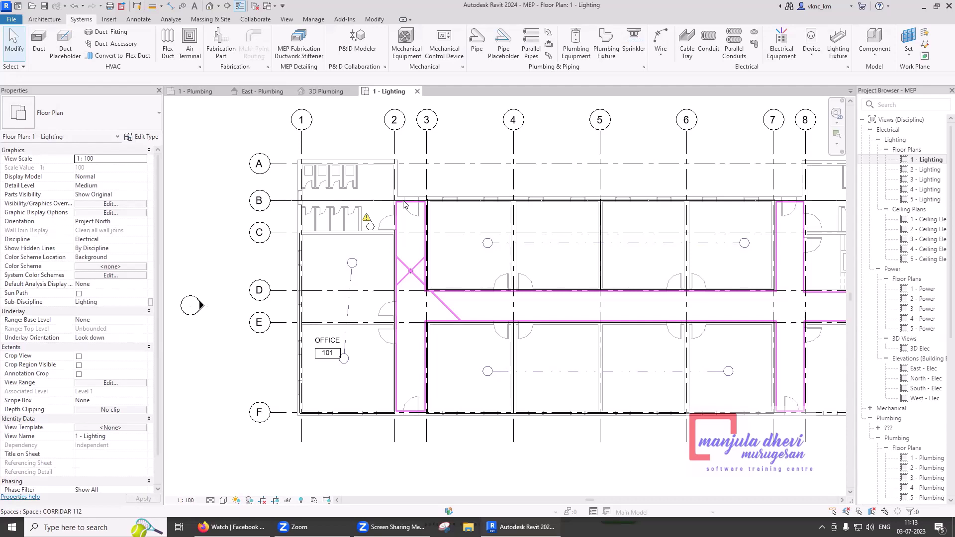
Start a new schedule for the Spaces category as a schedule-keys type
left_click(288, 20)
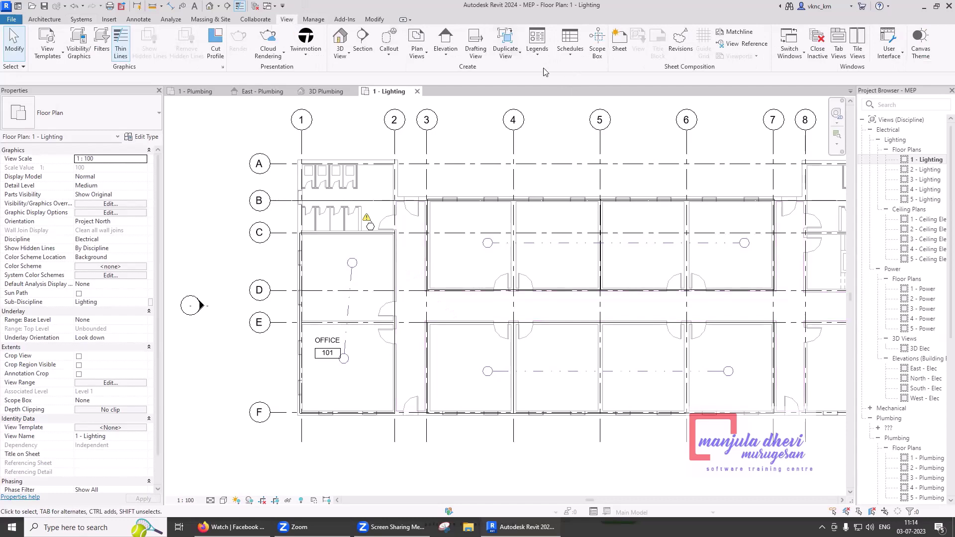
left_click(571, 59)
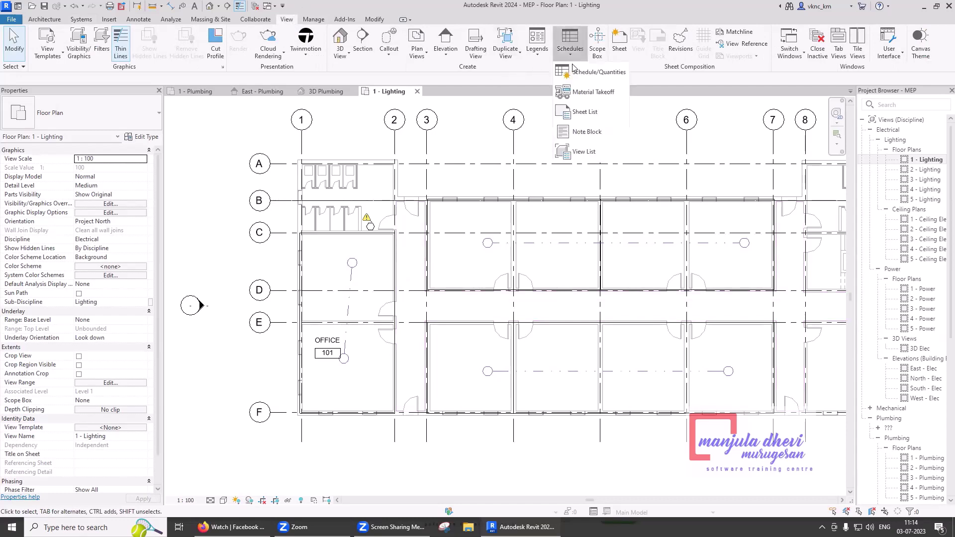
left_click(575, 72)
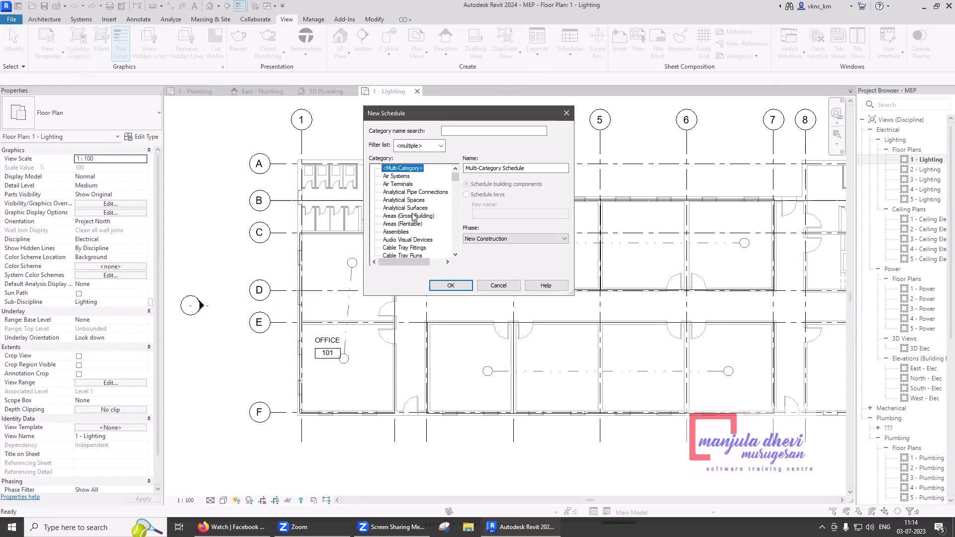
scroll(412, 218, "down", 1)
scroll(412, 219, "down", 1)
scroll(411, 221, "down", 1)
scroll(410, 224, "down", 1)
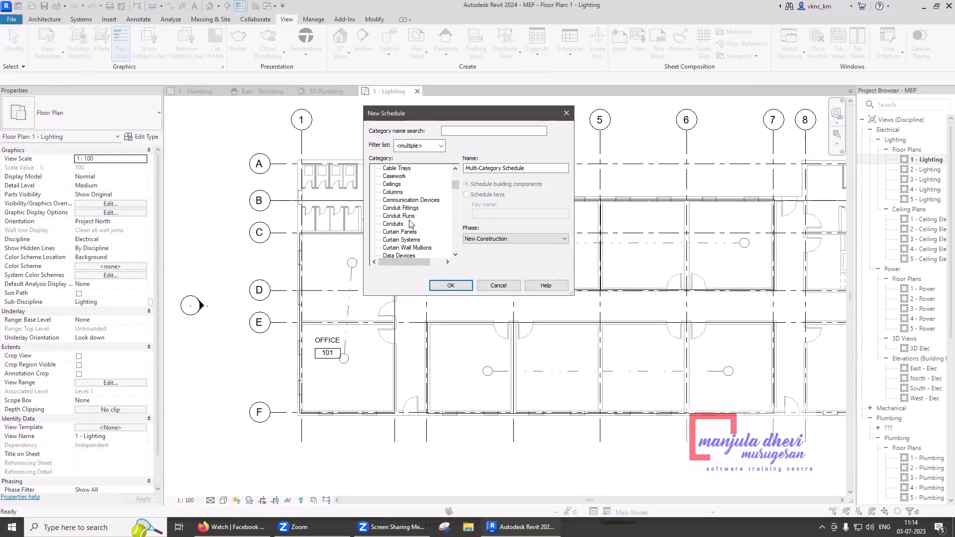
scroll(410, 224, "down", 15)
left_click(410, 224)
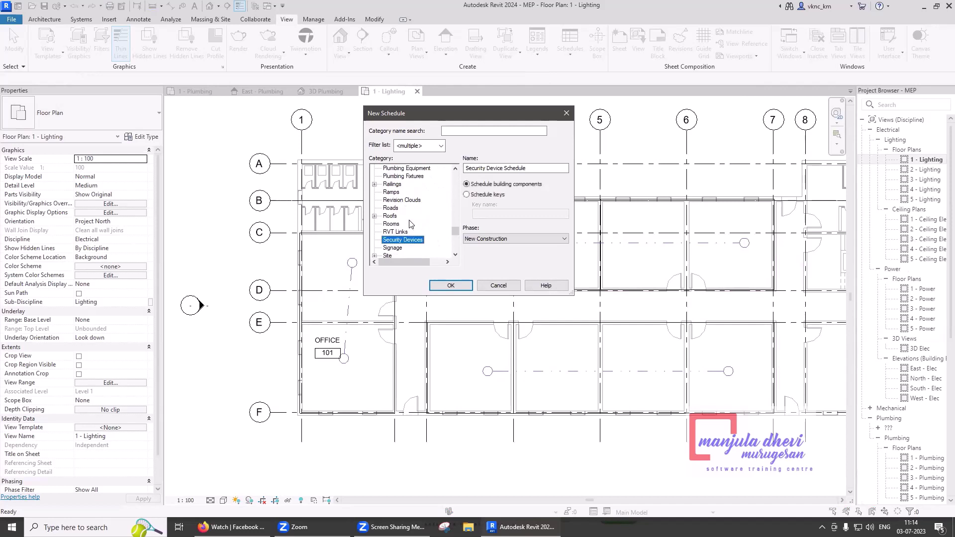
scroll(412, 244, "down", 1)
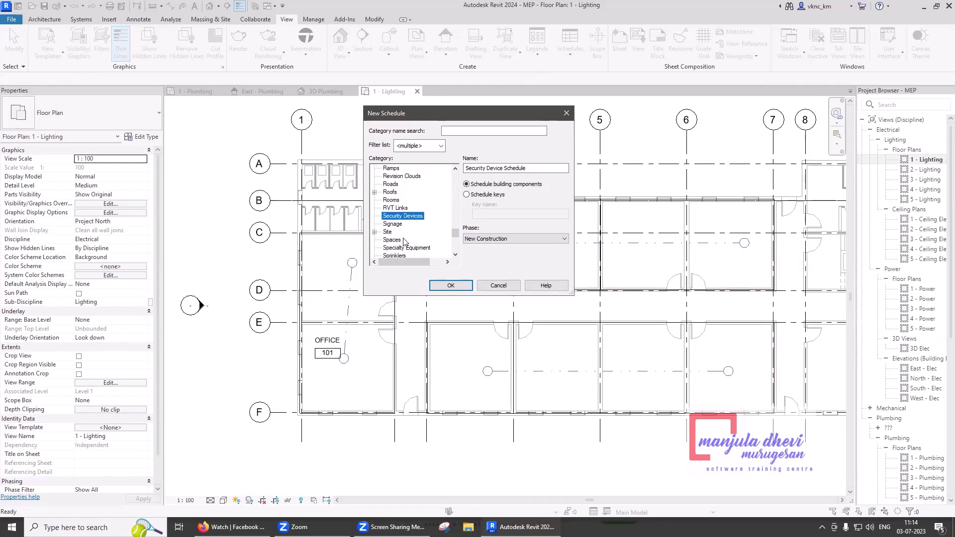
left_click(401, 241)
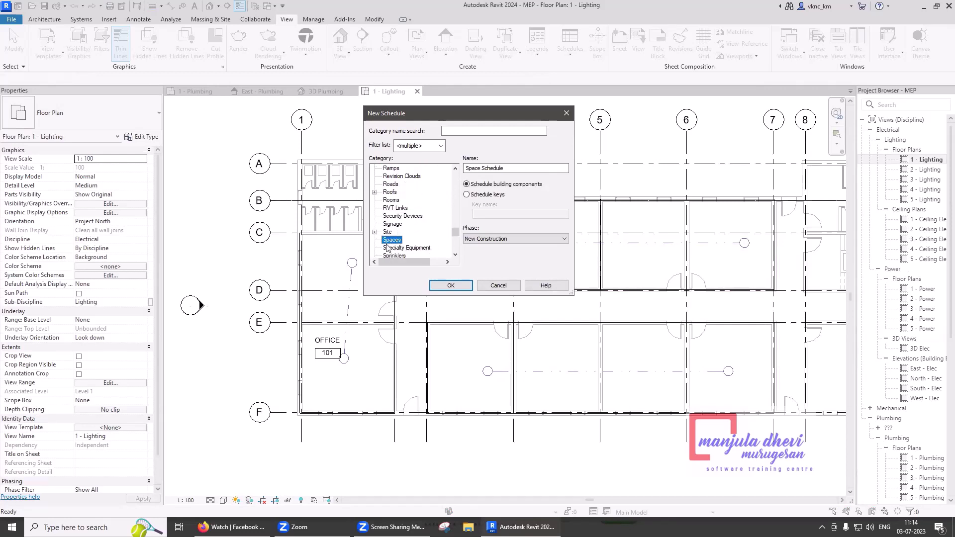
left_click(441, 146)
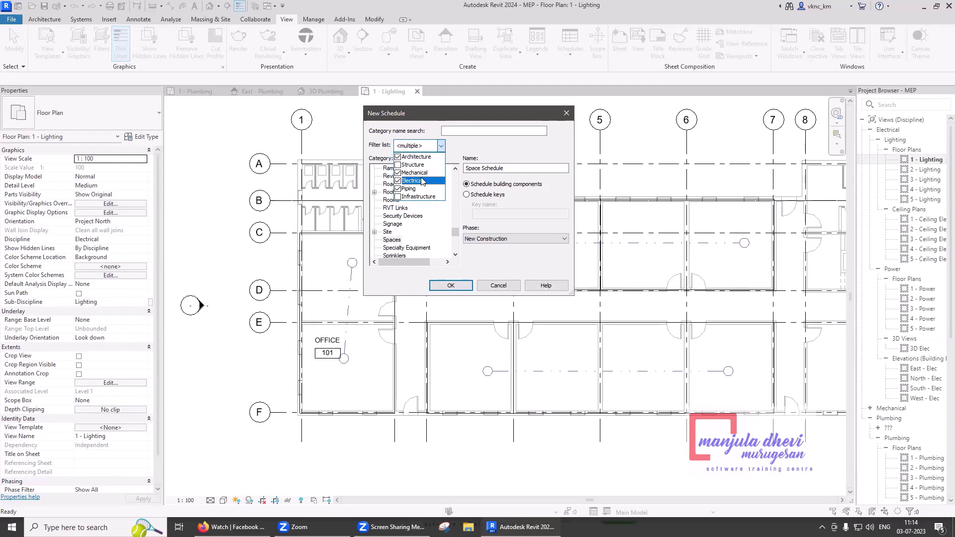
left_click(515, 142)
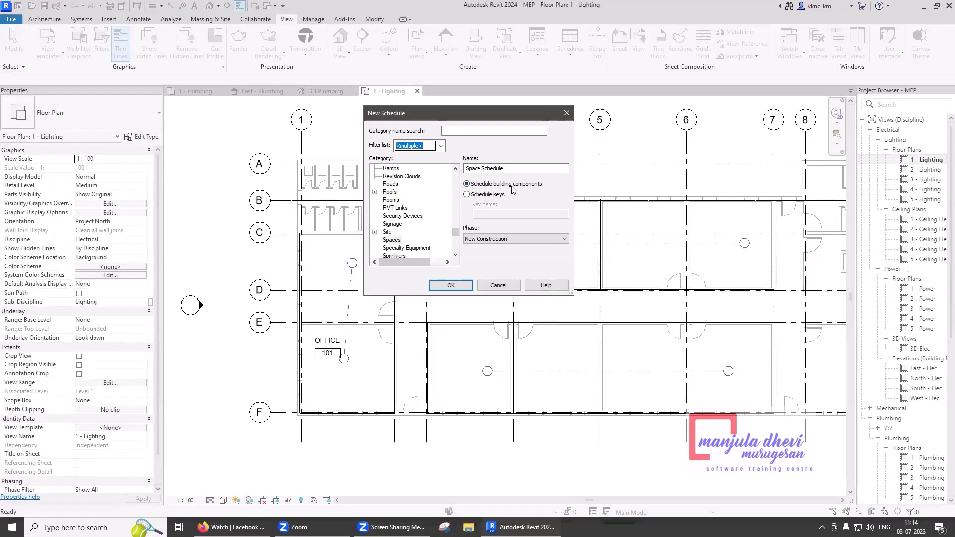
left_click(489, 195)
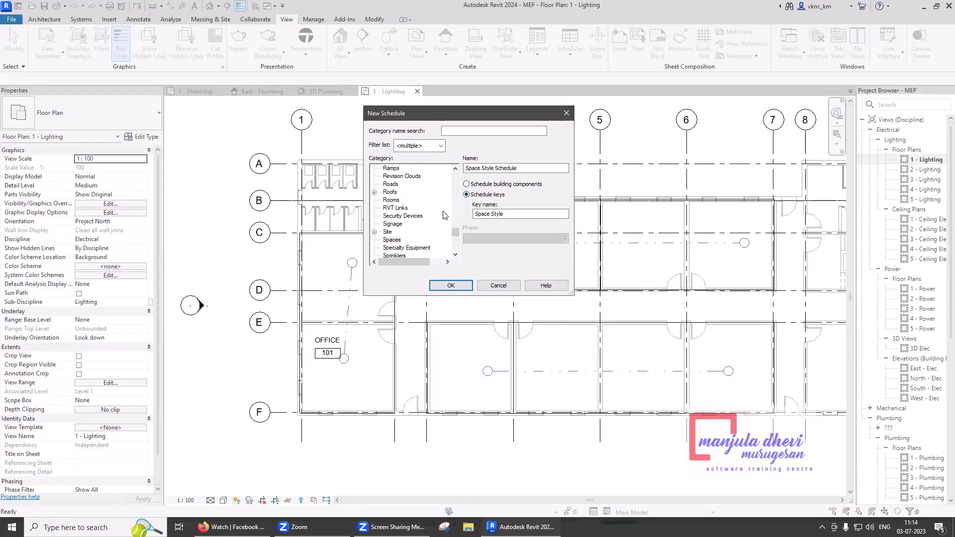
Name the key schedule 'Req. Illuminance Schedule' with key name 'Room No' and confirm
left_click(495, 169)
left_click_drag(495, 169, 458, 172)
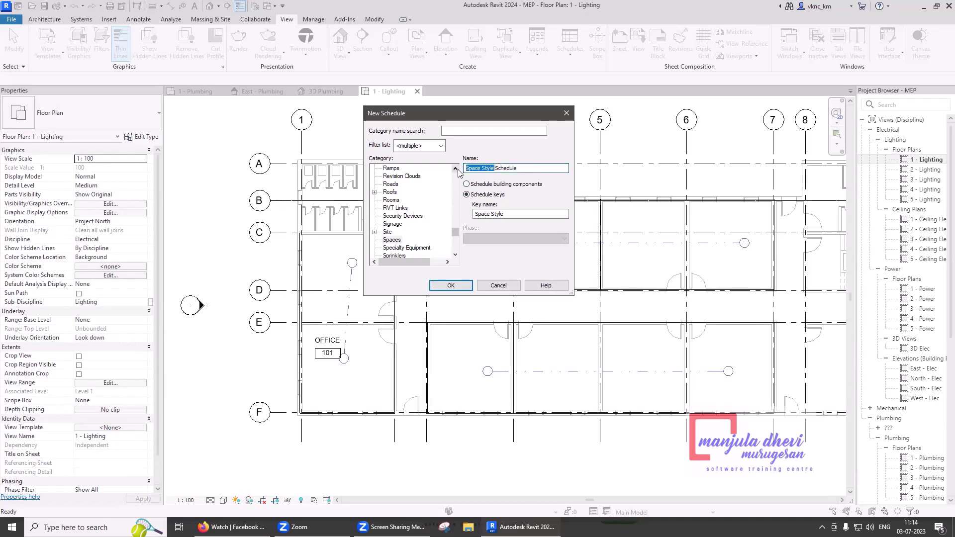
type("rEQ. i")
type("LL")
key("BackSpace")
key("BackSpace")
key("BackSpace")
key("BackSpace")
key("BackSpace")
key("BackSpace")
key("BackSpace")
type("Req.")
type(" Illu")
type("minanc")
type("e")
key("Tab")
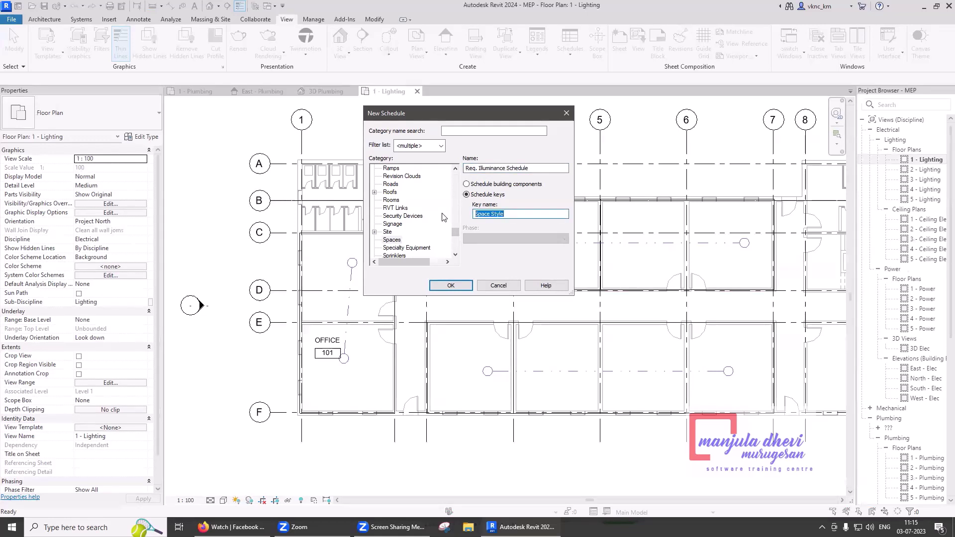
type("Room N")
type("o")
left_click(451, 285)
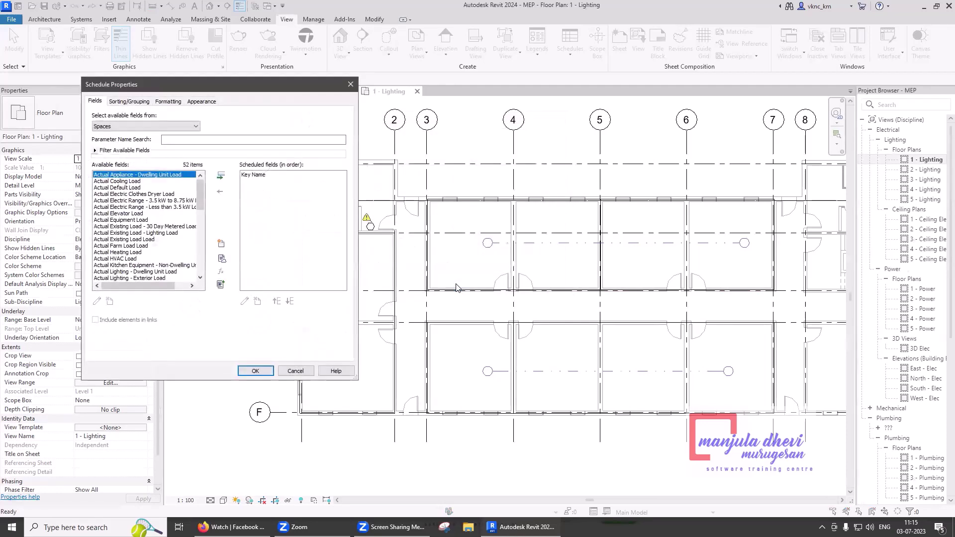
Add the Name field to the scheduled fields after Key Name
left_click(106, 252)
key("n")
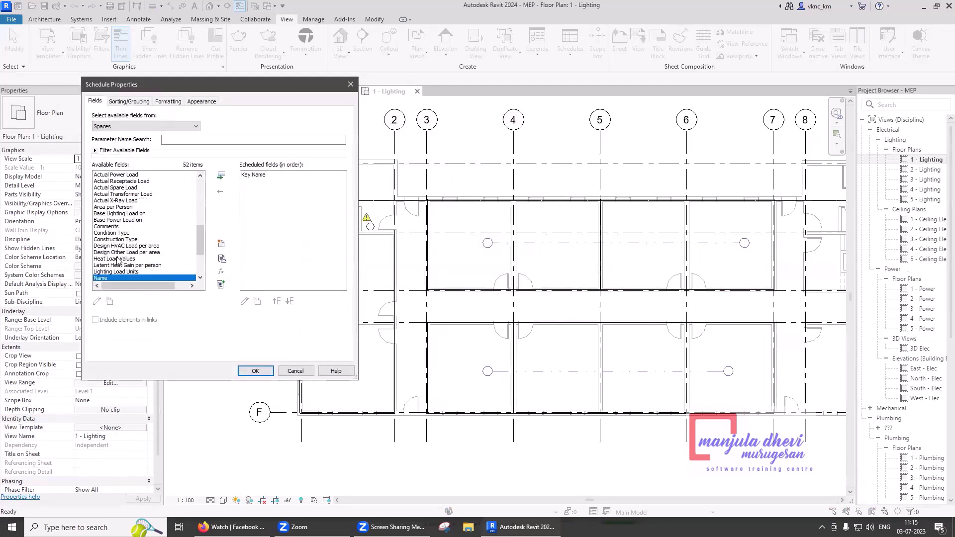
left_click(220, 176)
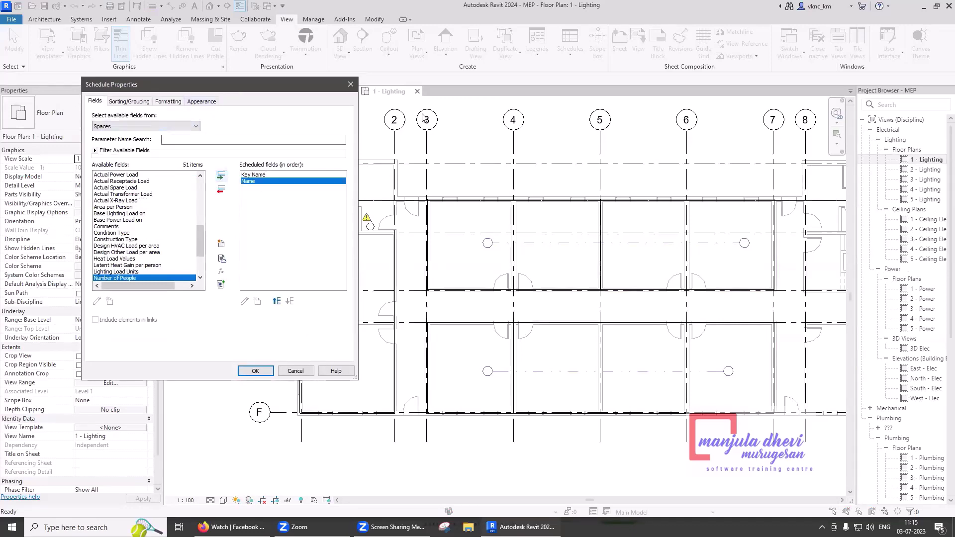
left_click_drag(237, 92, 434, 125)
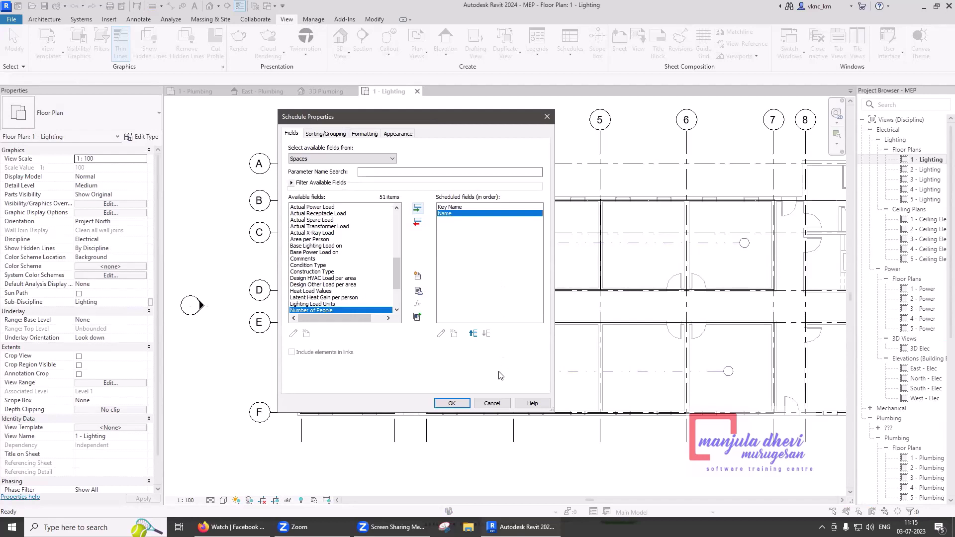
Create a Req. Illuminance parameter: Electrical discipline, Illuminance type, grouped under Electrical - Lighting
left_click(417, 277)
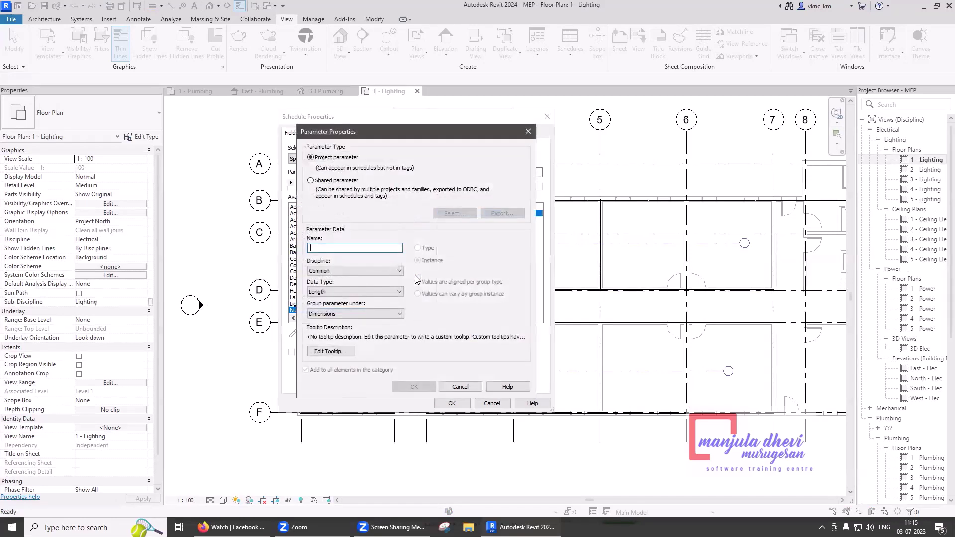
left_click_drag(368, 130, 556, 159)
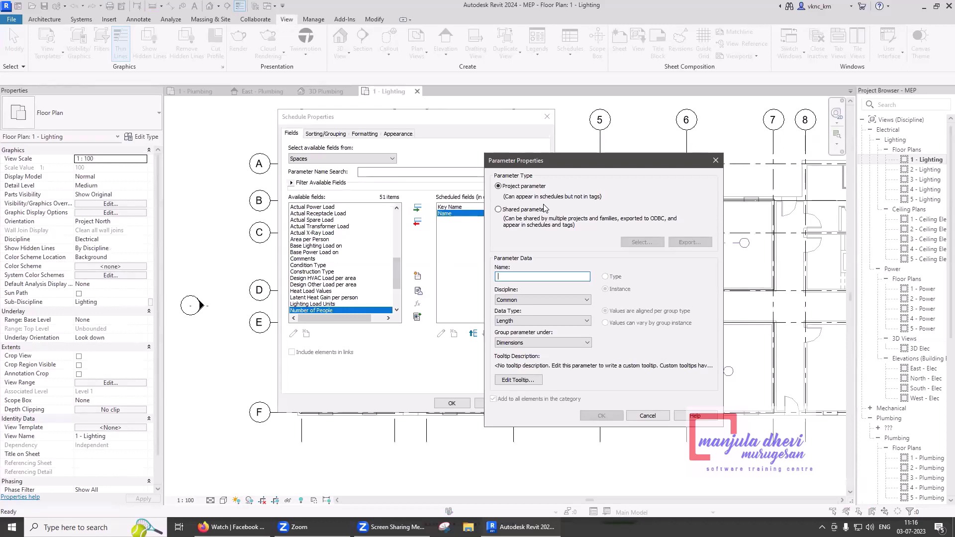
type("R")
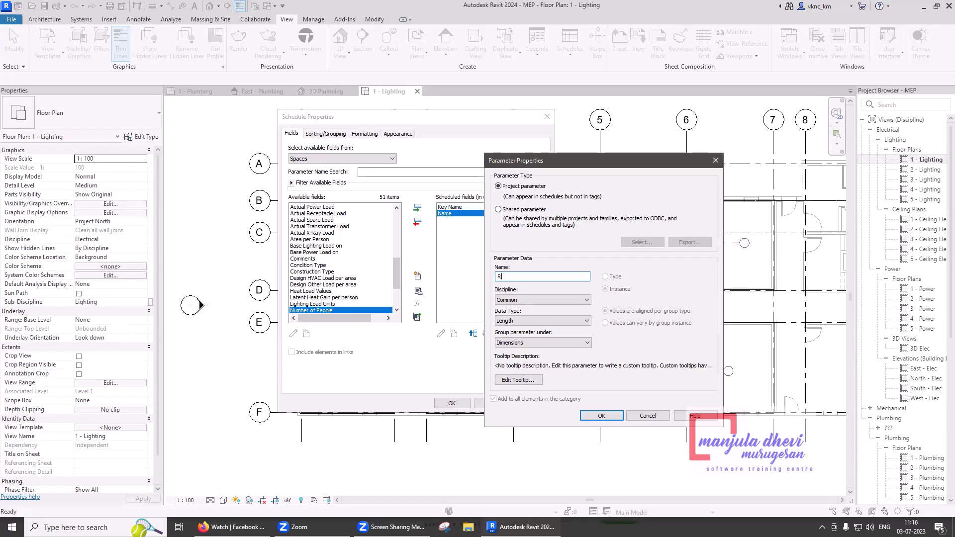
type("eq. I")
type("llumin")
type("ance")
left_click(514, 303)
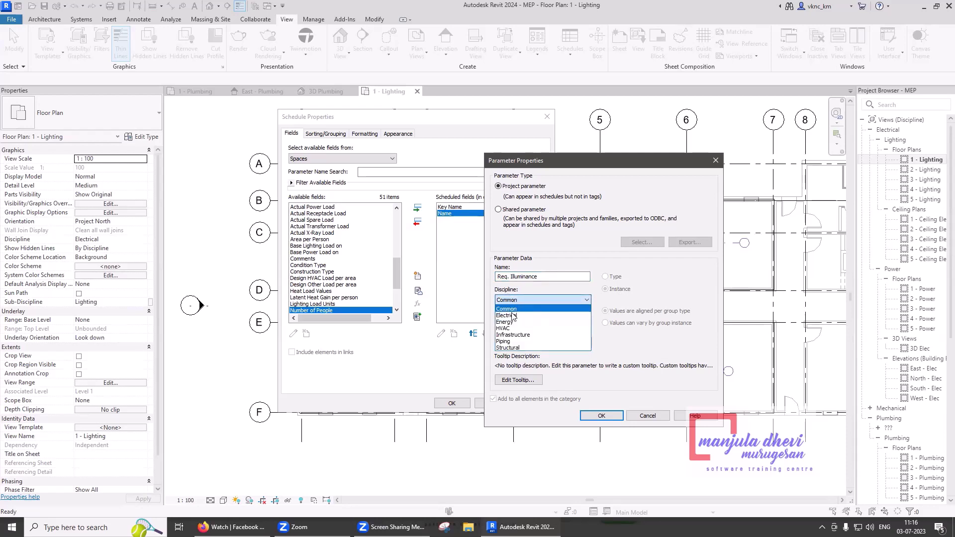
left_click(508, 315)
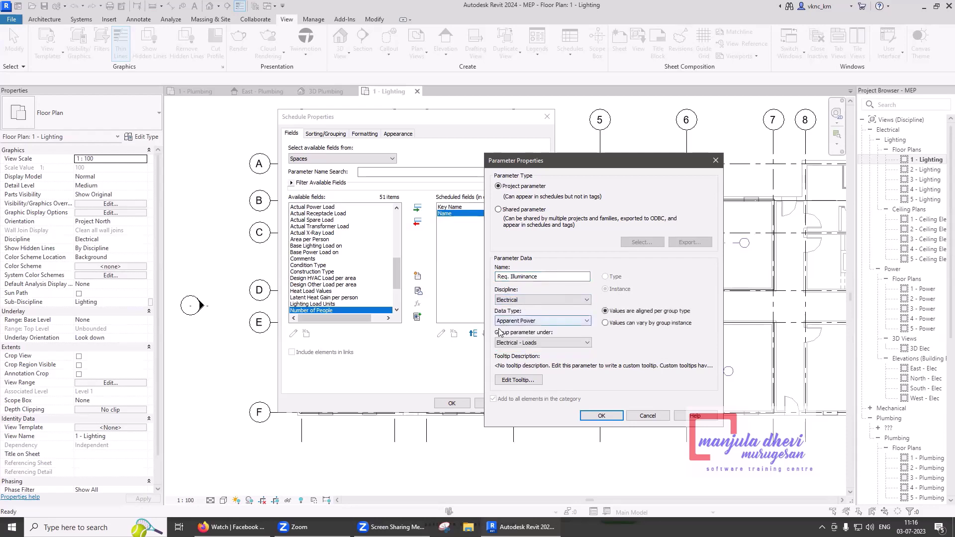
left_click(540, 321)
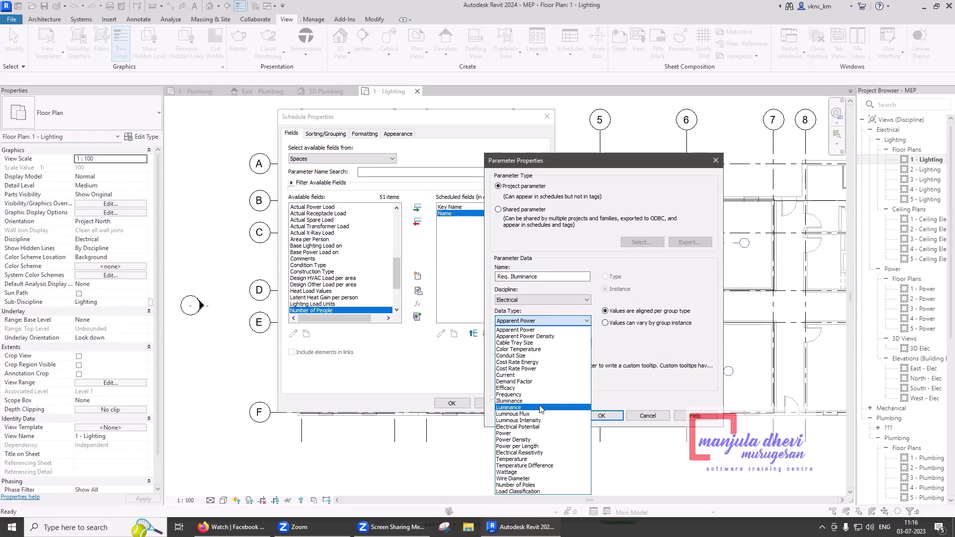
left_click(513, 402)
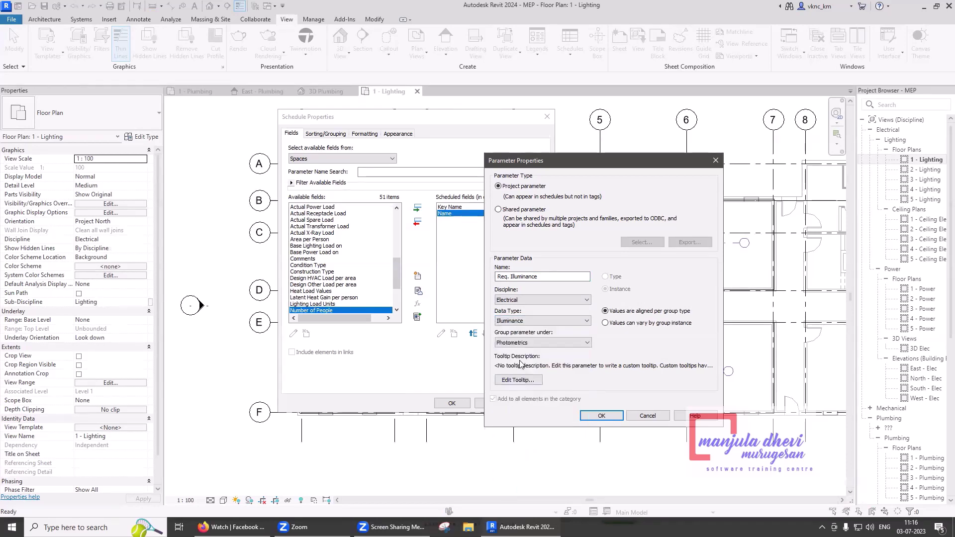
left_click(555, 345)
scroll(553, 318, "up", 2)
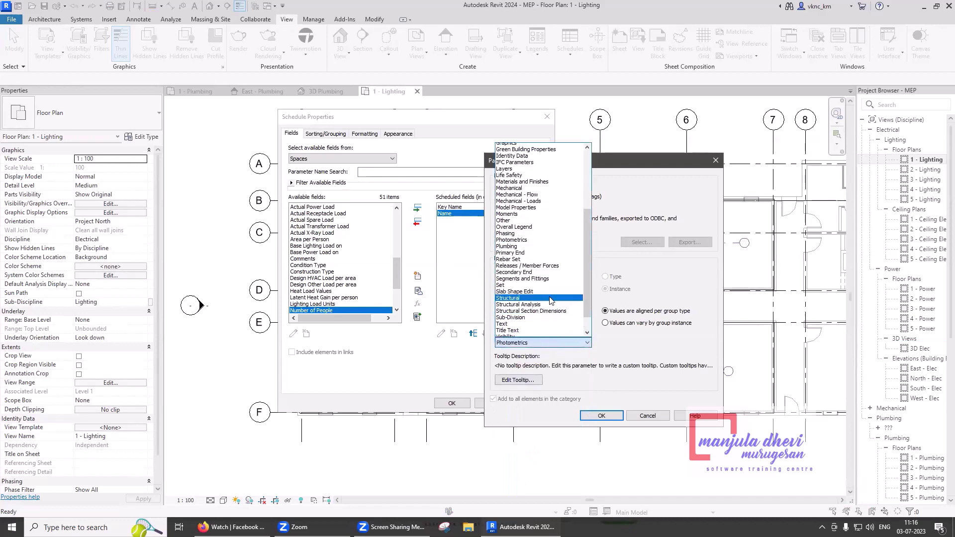
scroll(550, 305, "up", 2)
scroll(549, 293, "up", 1)
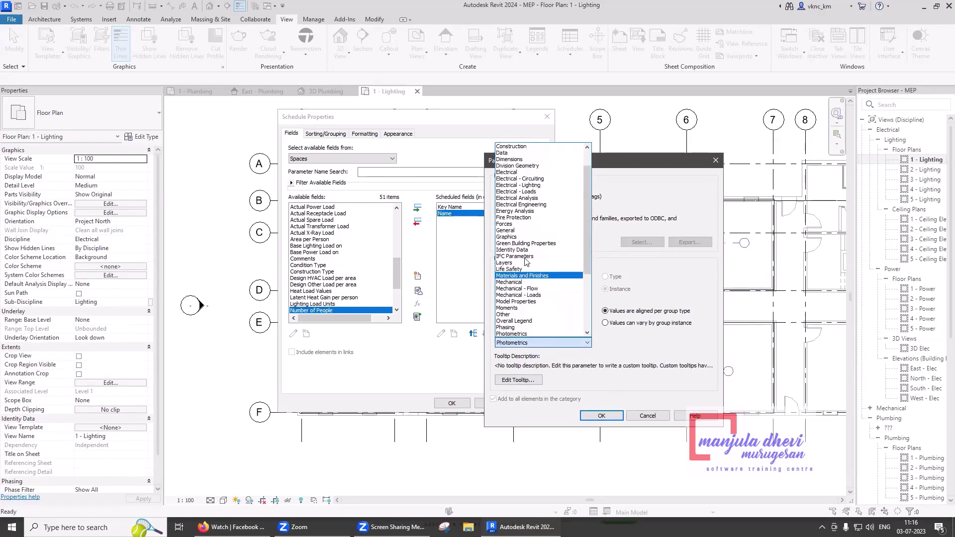
left_click(528, 186)
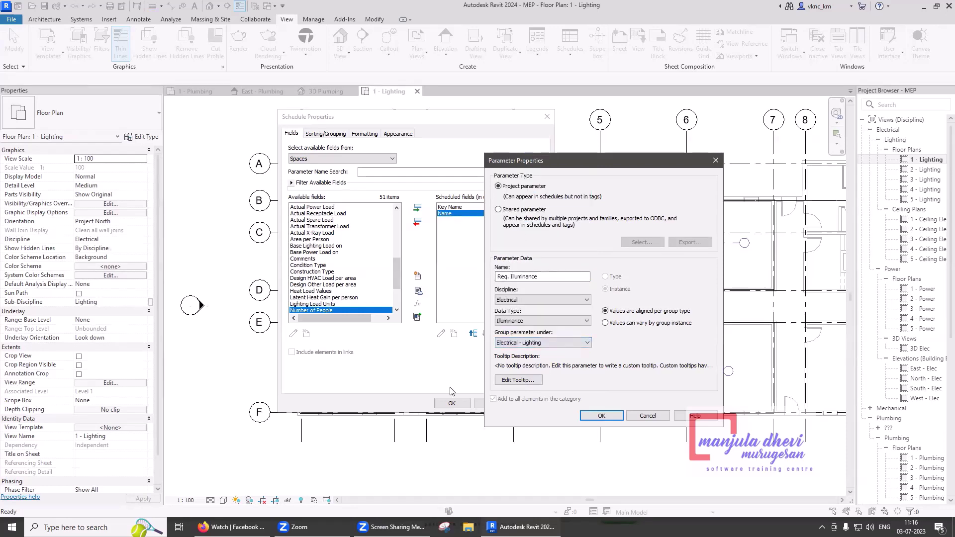
left_click(601, 417)
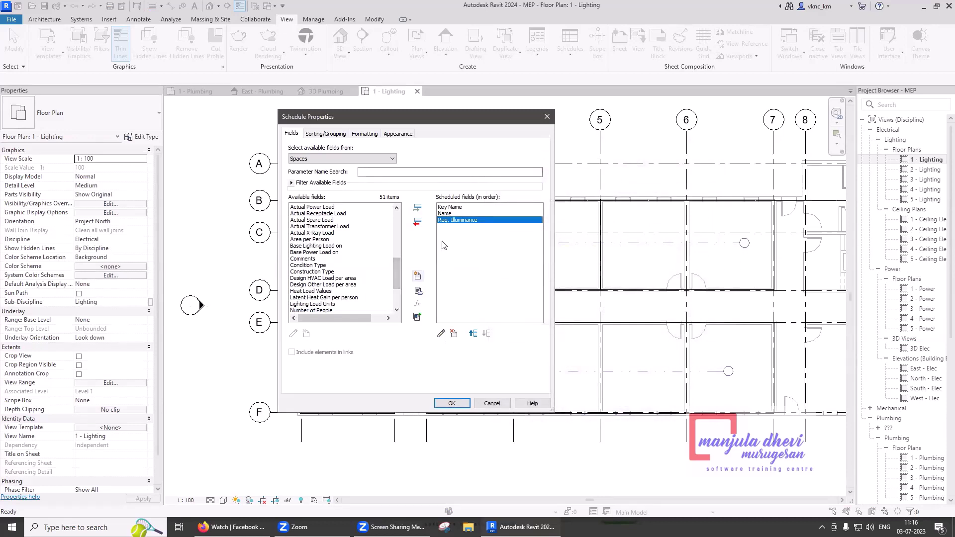
Create the schedule and rename the Key Name column heading to 'Room No.'
left_click(451, 403)
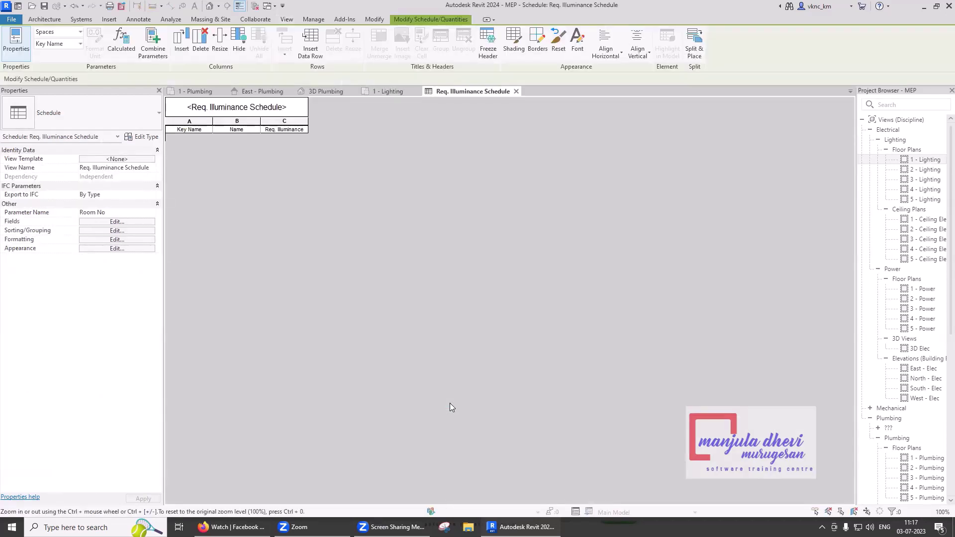
double_click(199, 129)
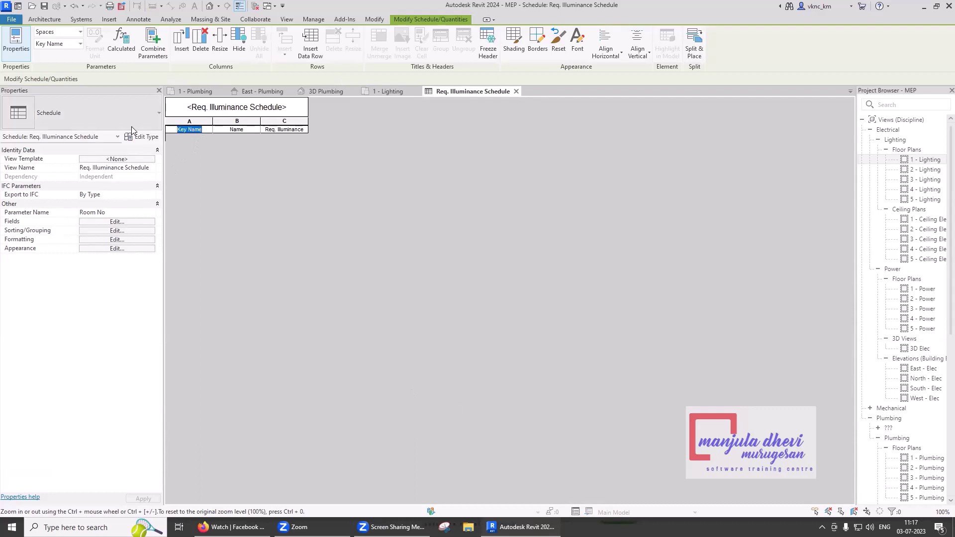
type("Room No")
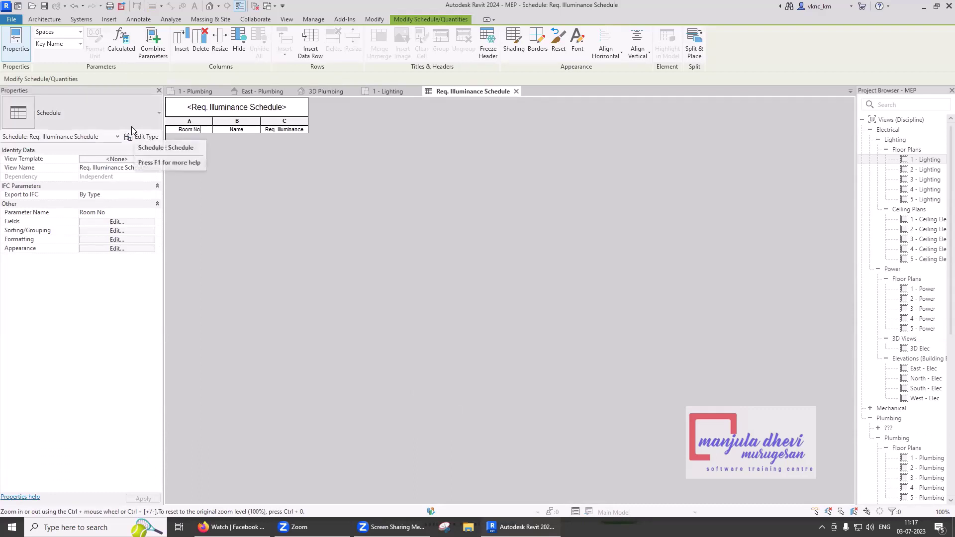
type(".")
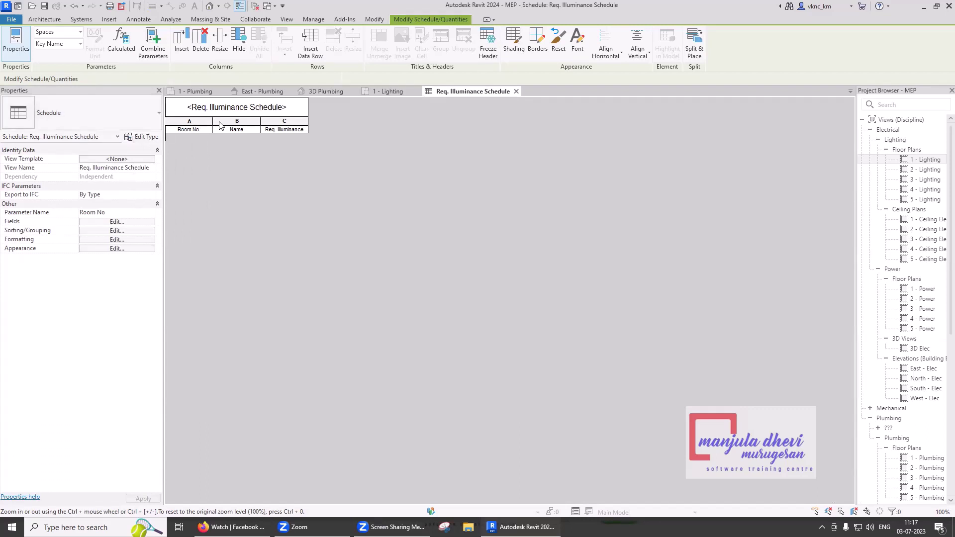
Insert five empty key rows into the schedule
left_click(306, 57)
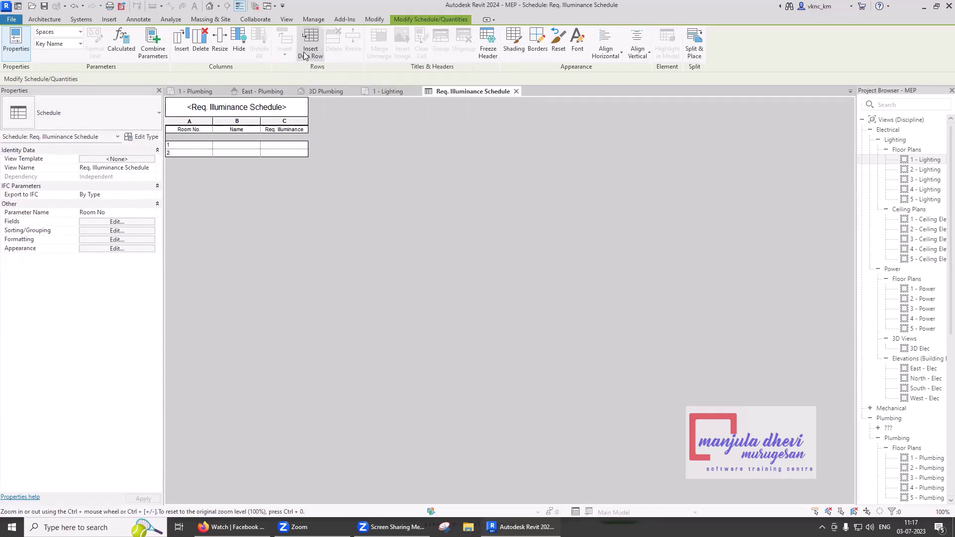
left_click(306, 54)
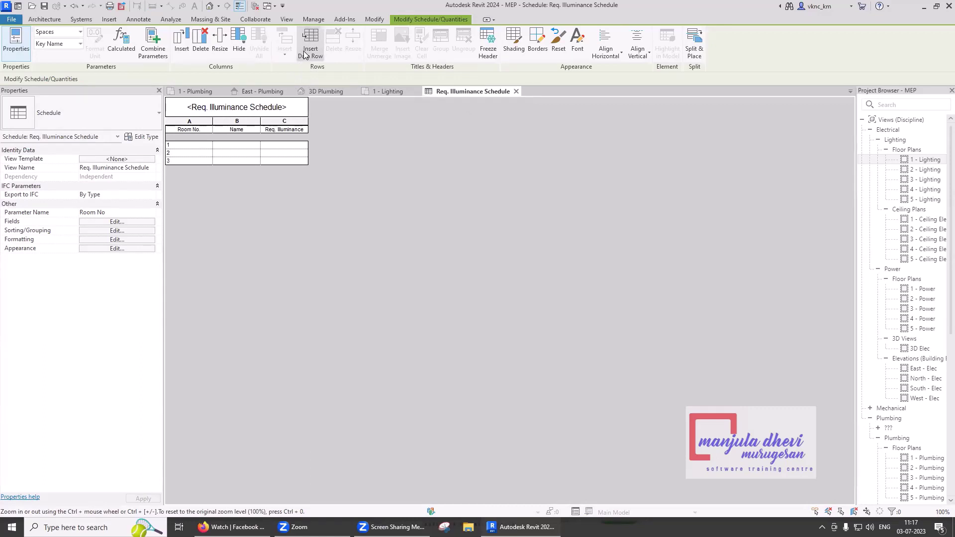
left_click(306, 55)
left_click(305, 55)
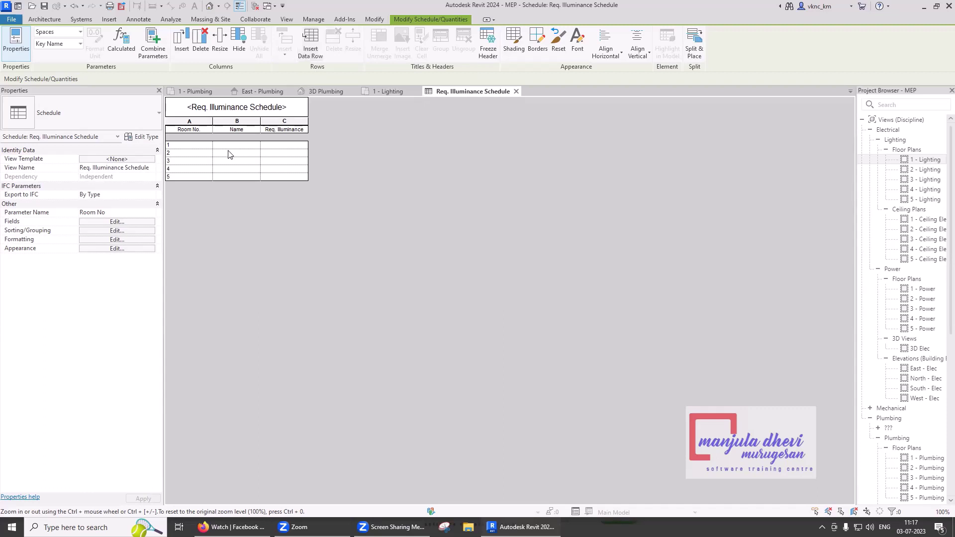
Number the first key row 101 and set OFFICE as the Name for the first rows
left_click(195, 145)
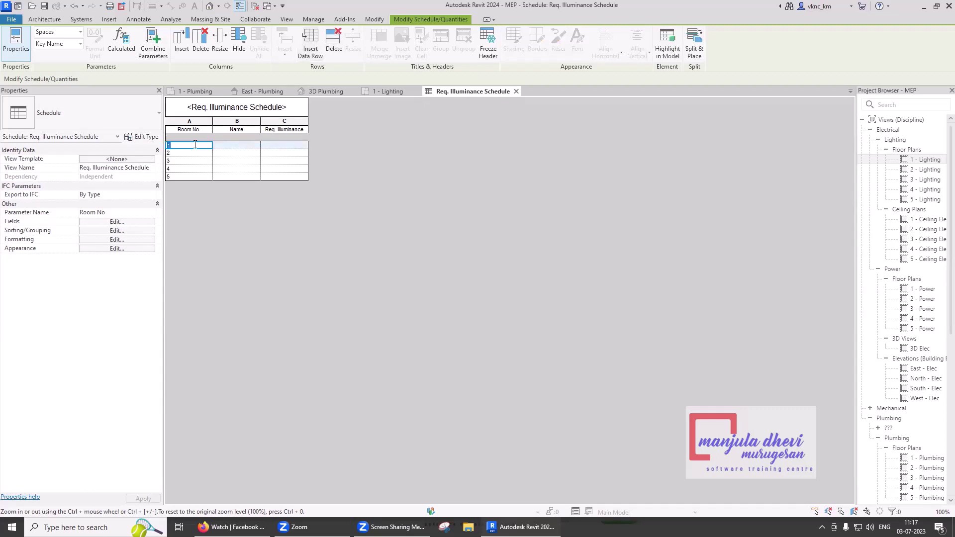
type("100")
left_click(232, 148)
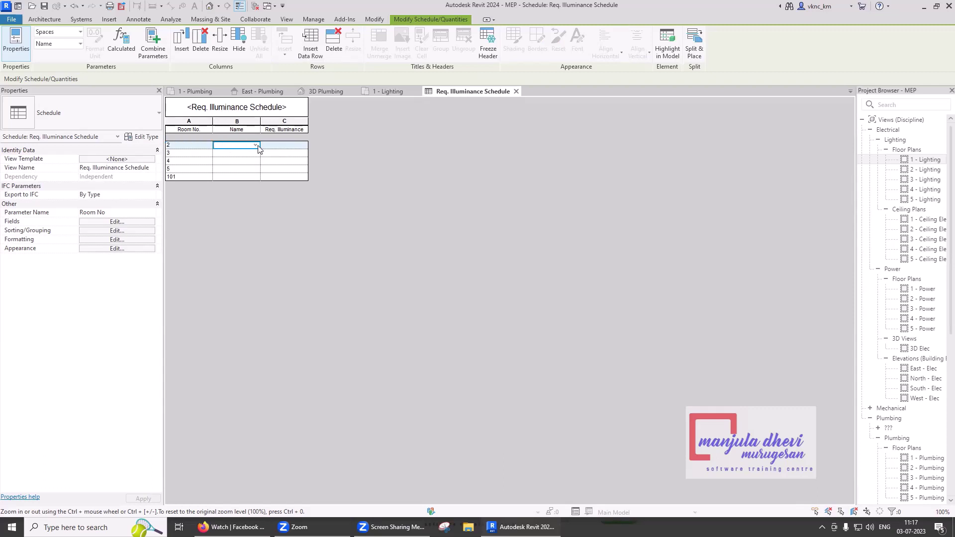
left_click(256, 146)
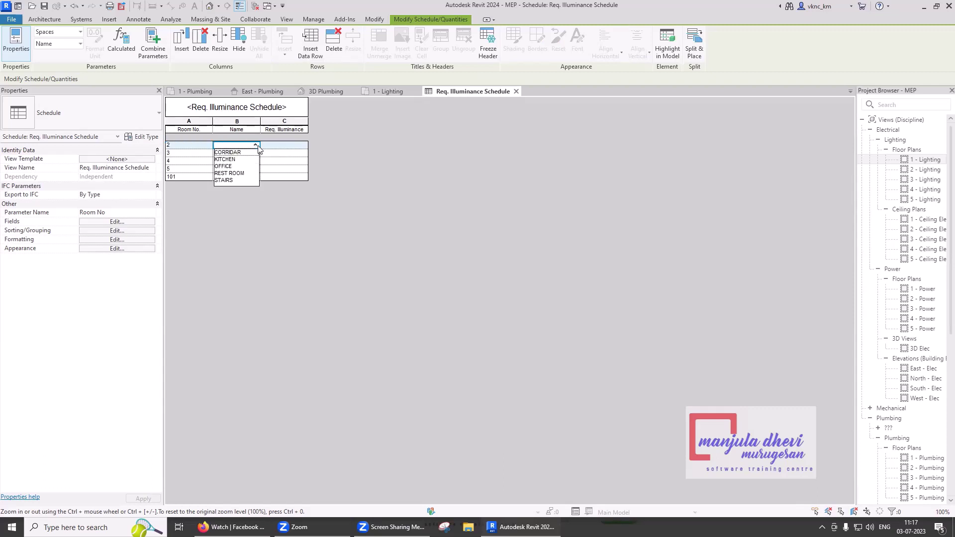
left_click(232, 167)
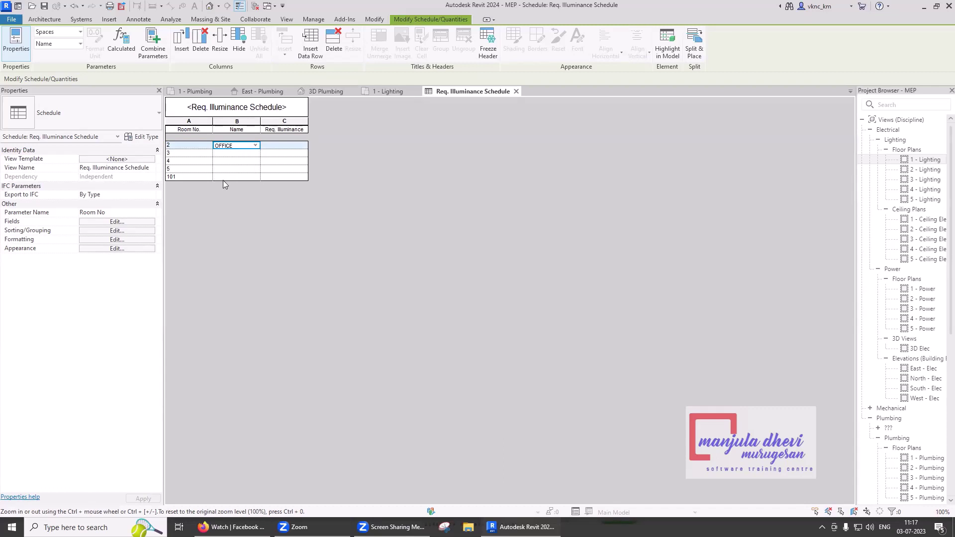
left_click(228, 178)
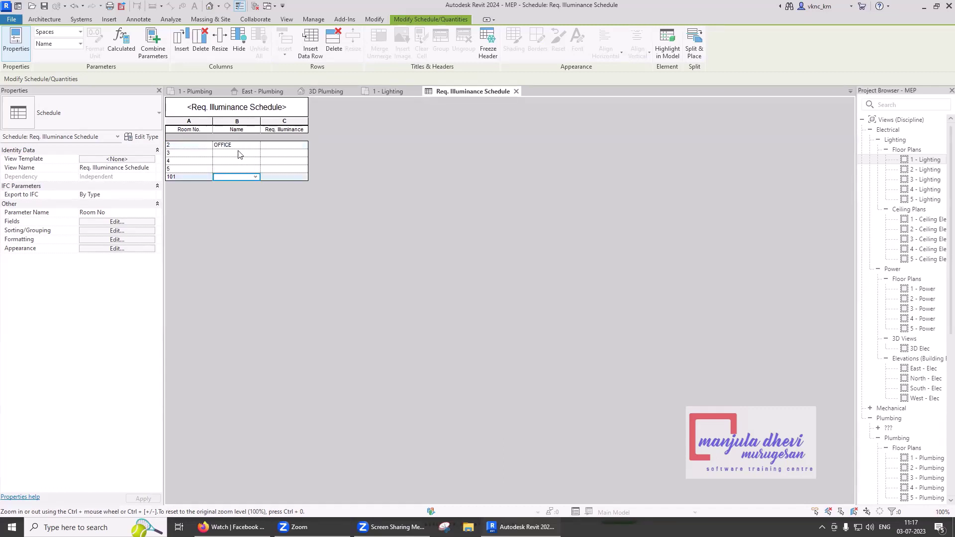
left_click(257, 177)
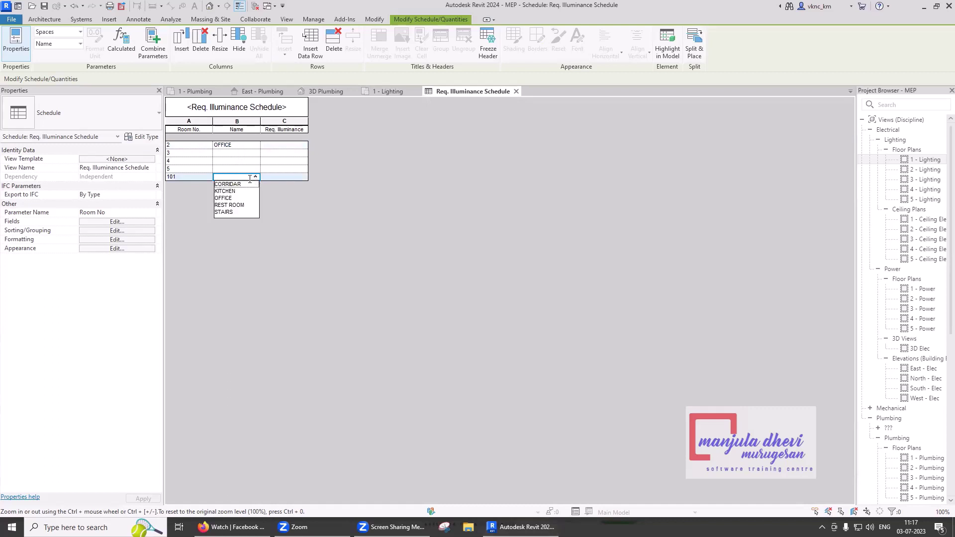
left_click(231, 198)
Number the remaining rows 102–105 and name room 103 OFFICE
left_click(194, 150)
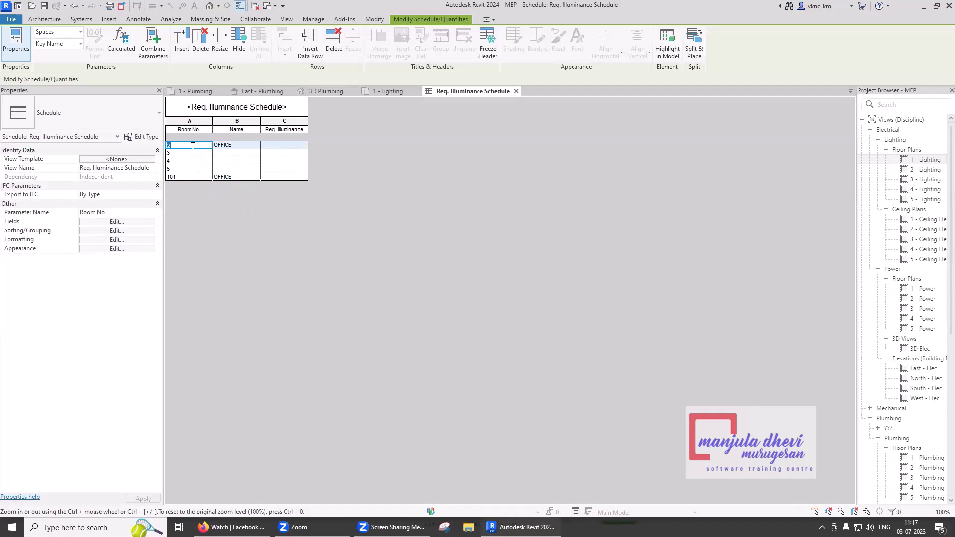
type("100")
left_click(194, 150)
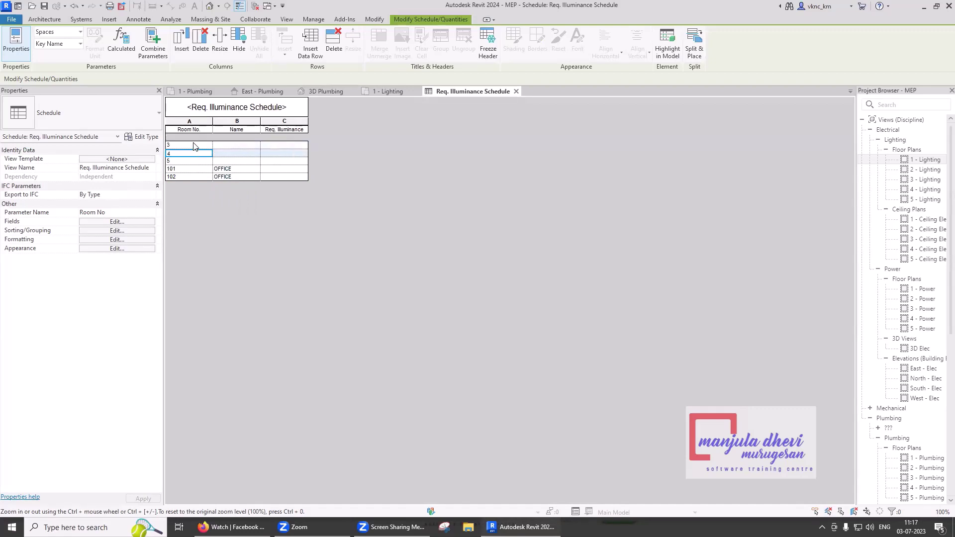
left_click(194, 144)
type("1")
key("Return")
left_click(194, 145)
type("1")
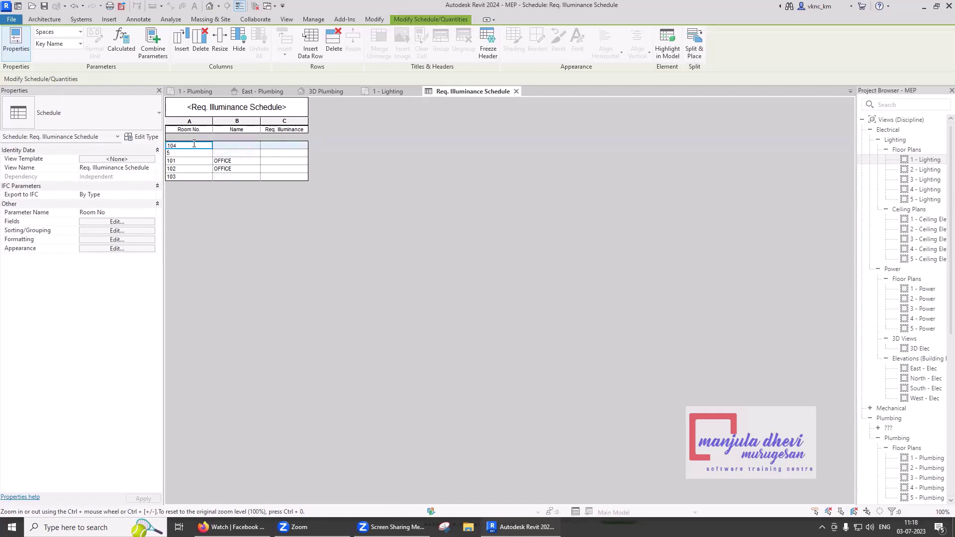
key("Return")
left_click(194, 145)
type("10")
key("Return")
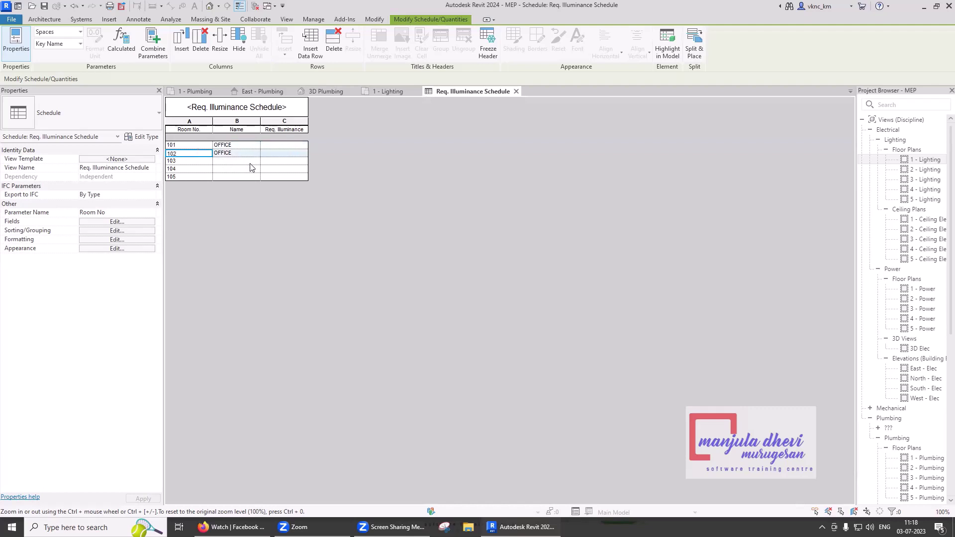
left_click(255, 164)
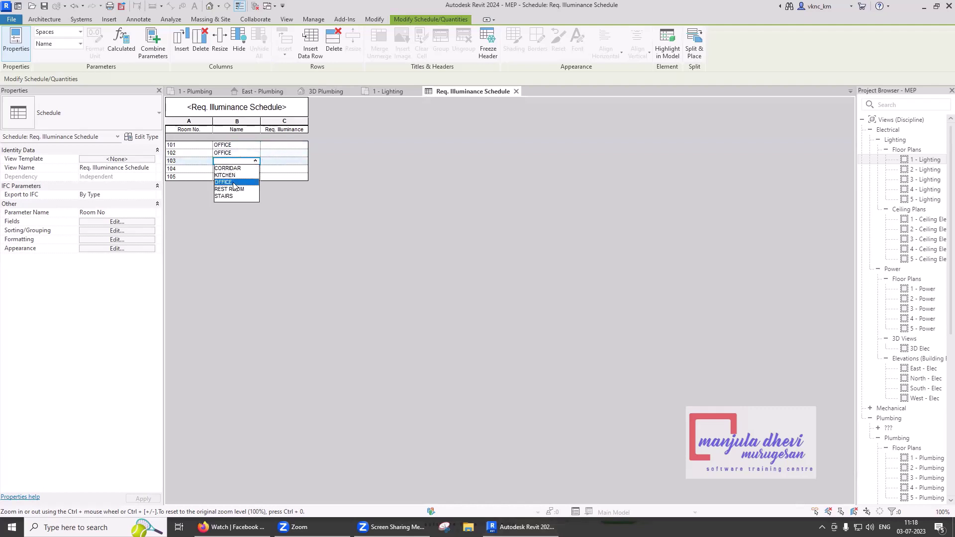
left_click(234, 183)
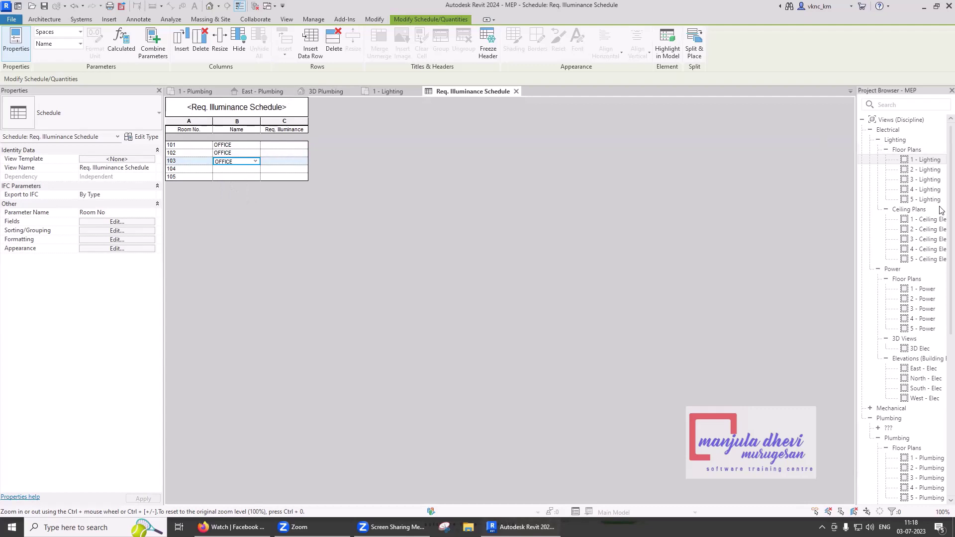
On 1 - Lighting, tag spaces OFFICE 102–106, REST ROOM 113 and CORRIDOR 112
left_click(392, 92)
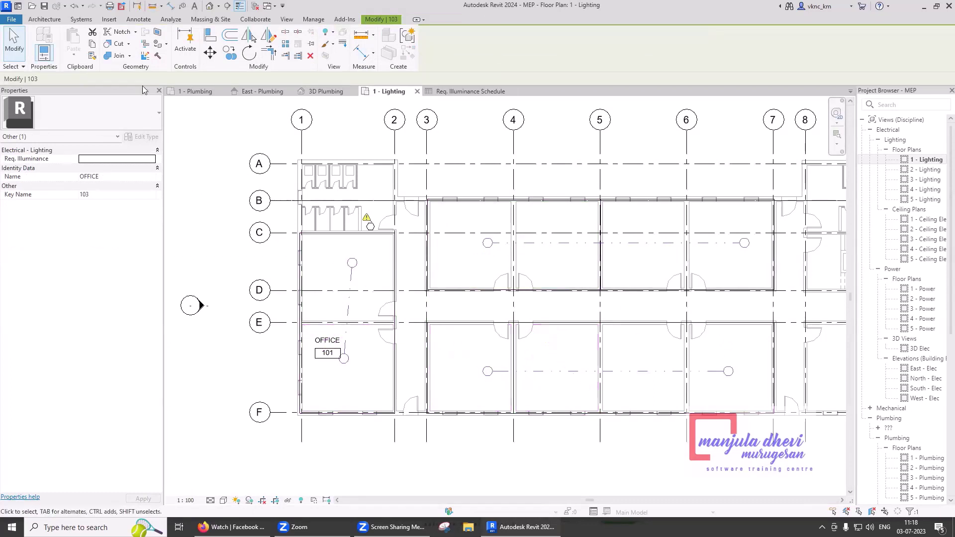
left_click(170, 19)
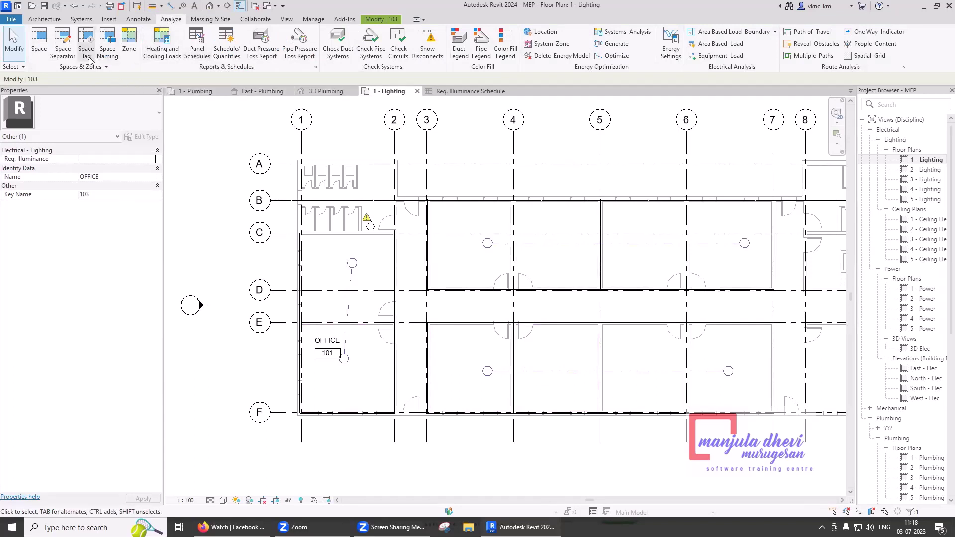
left_click(85, 42)
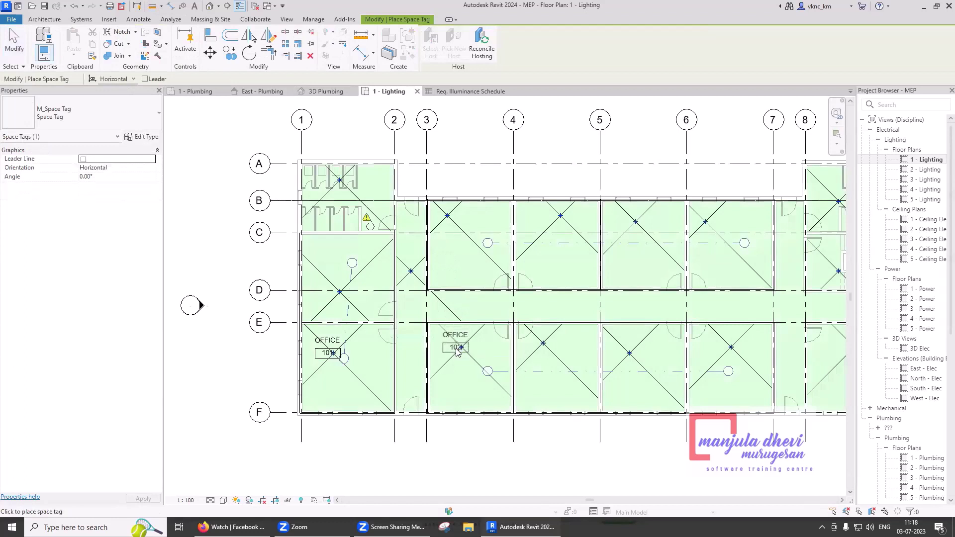
left_click(460, 349)
left_click(548, 348)
left_click(629, 353)
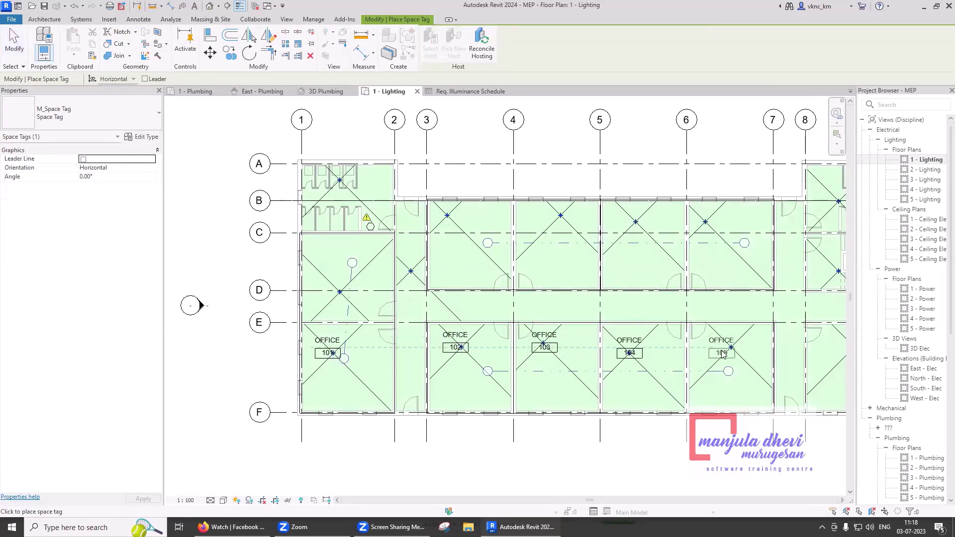
left_click(721, 352)
left_click(324, 277)
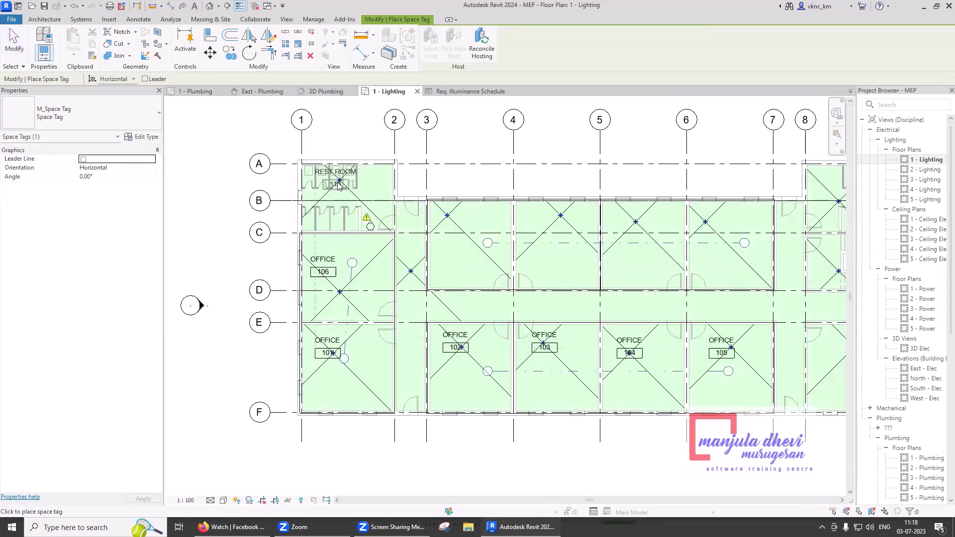
left_click(337, 188)
left_click(417, 309)
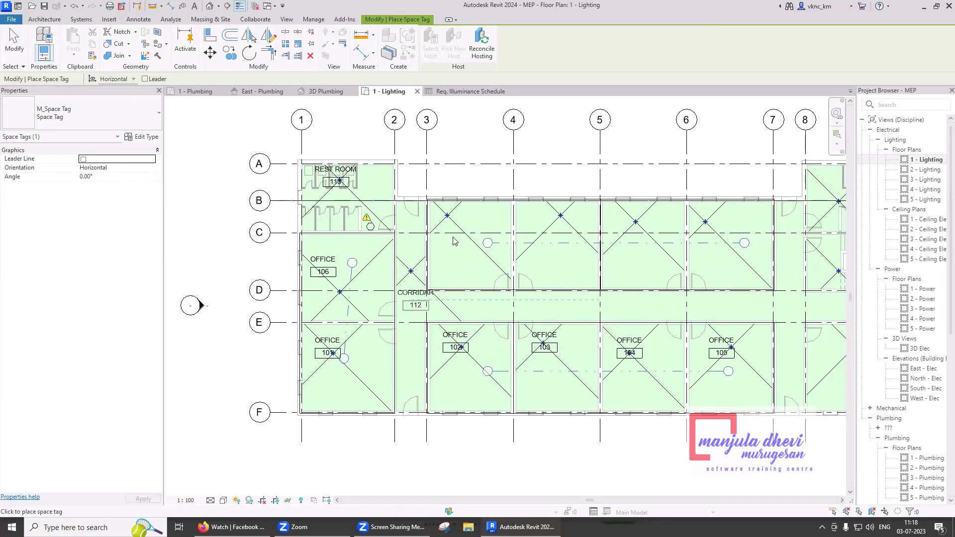
Tag offices 107–110, KITCHEN 111, STAIRS 115 and REST ROOM 114
left_click(562, 227)
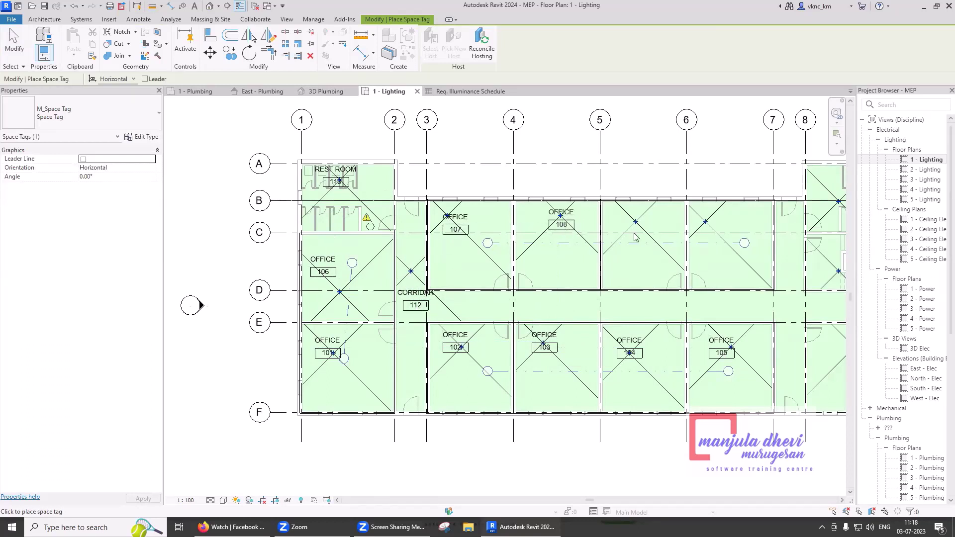
left_click(635, 235)
left_click(711, 238)
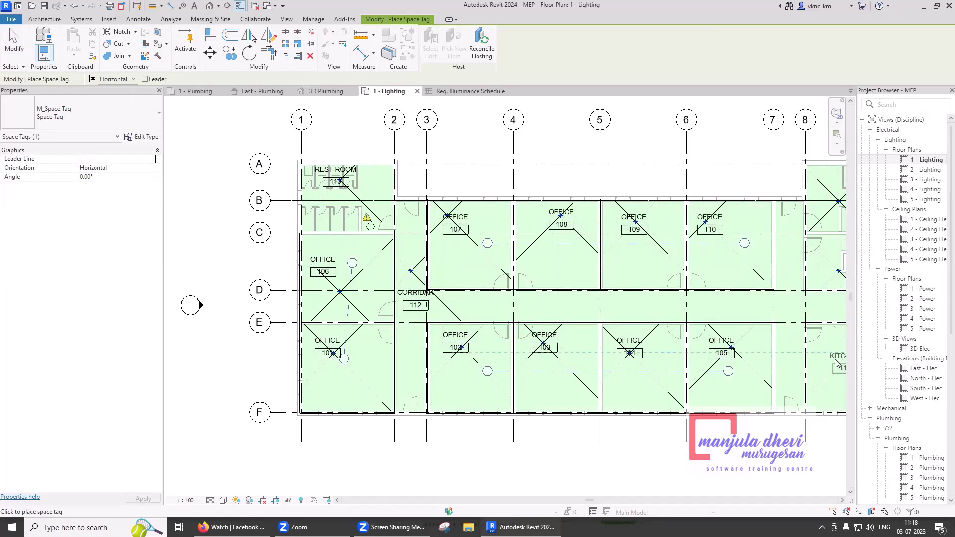
left_click(833, 361)
left_click(821, 268)
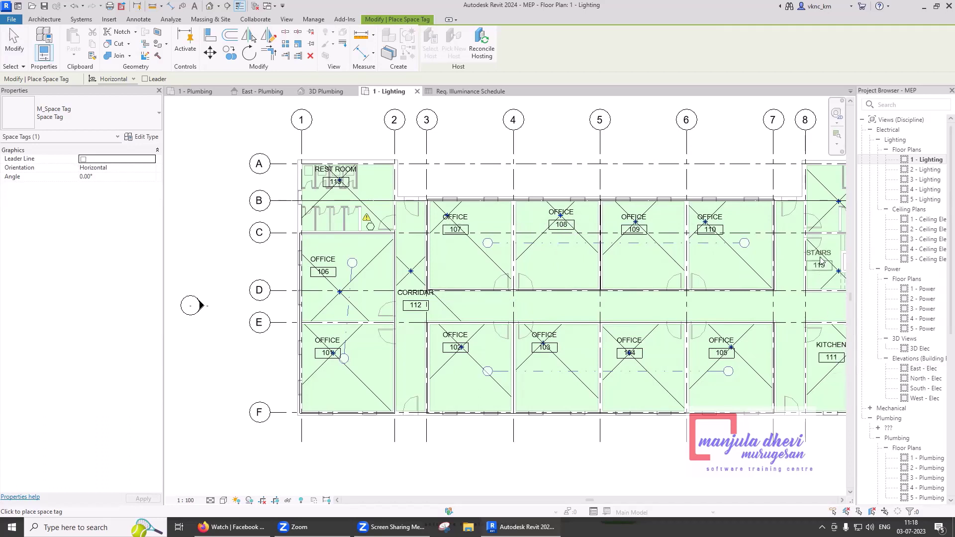
left_click(827, 200)
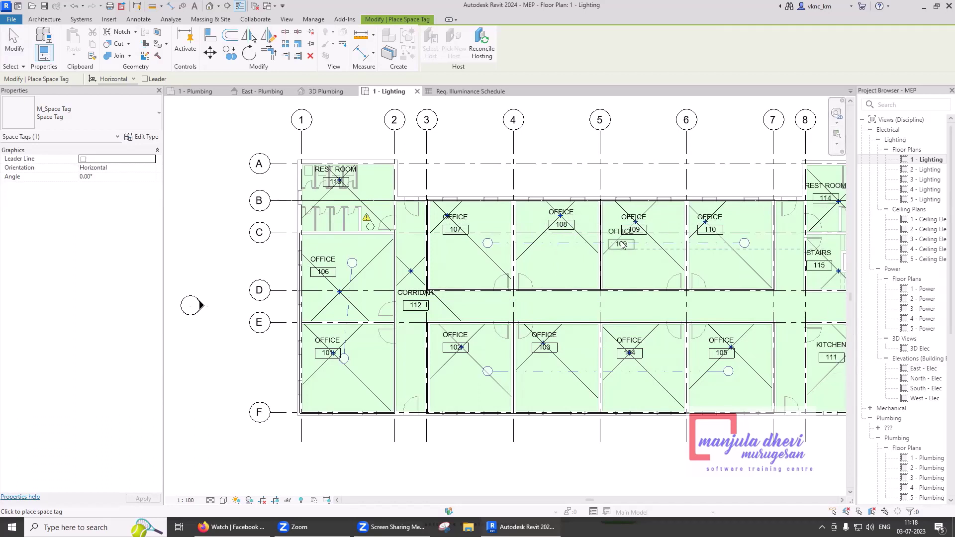
End tagging, collapse the Plumbing view group, and close Space Naming unchanged
key("Escape")
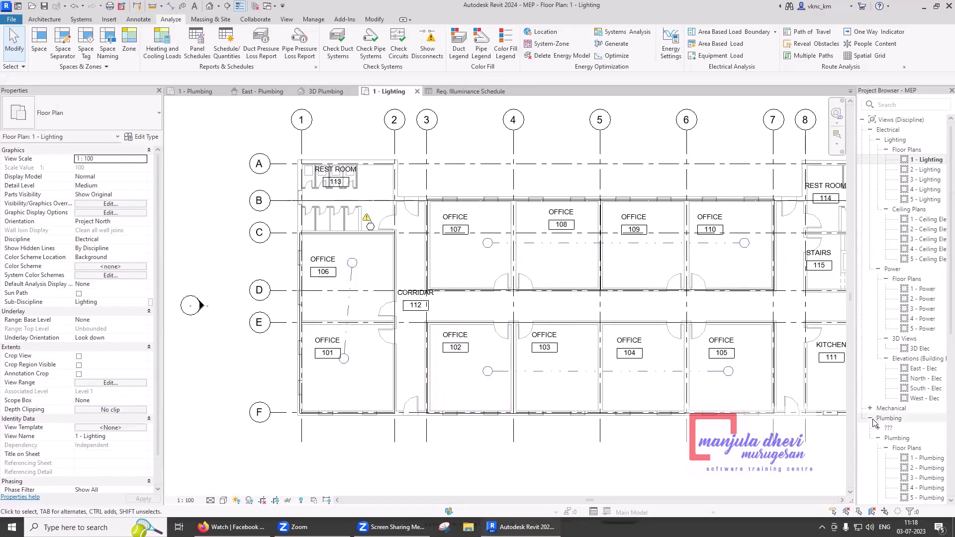
double_click(889, 418)
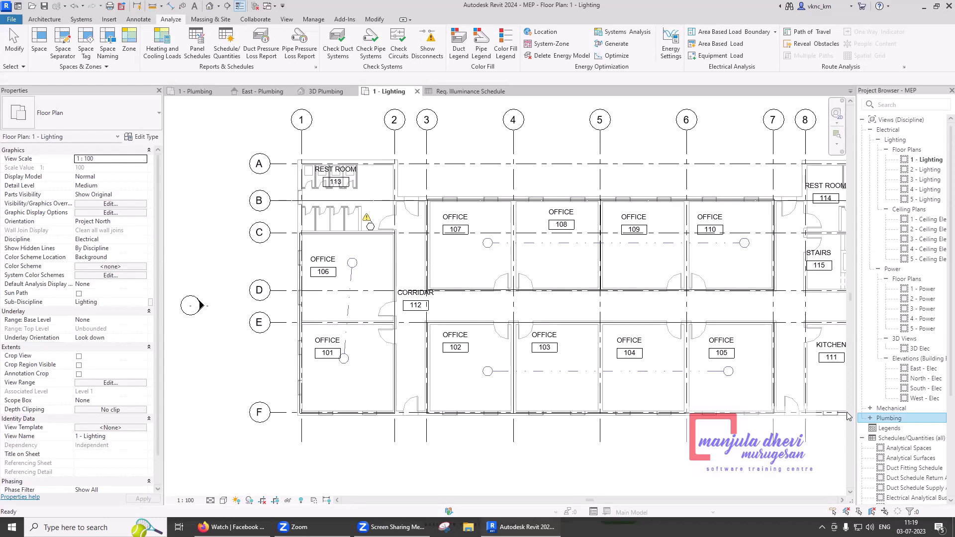
left_click(115, 57)
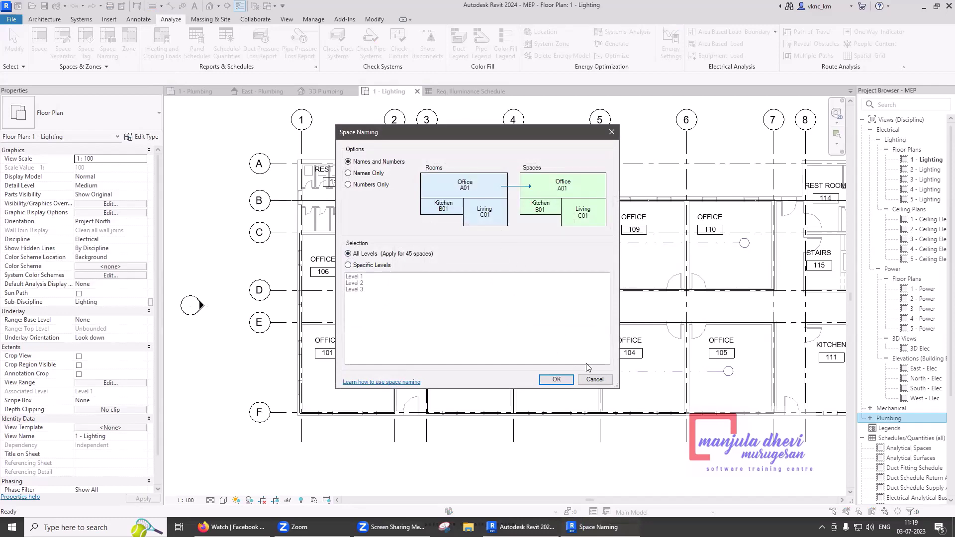
left_click(602, 378)
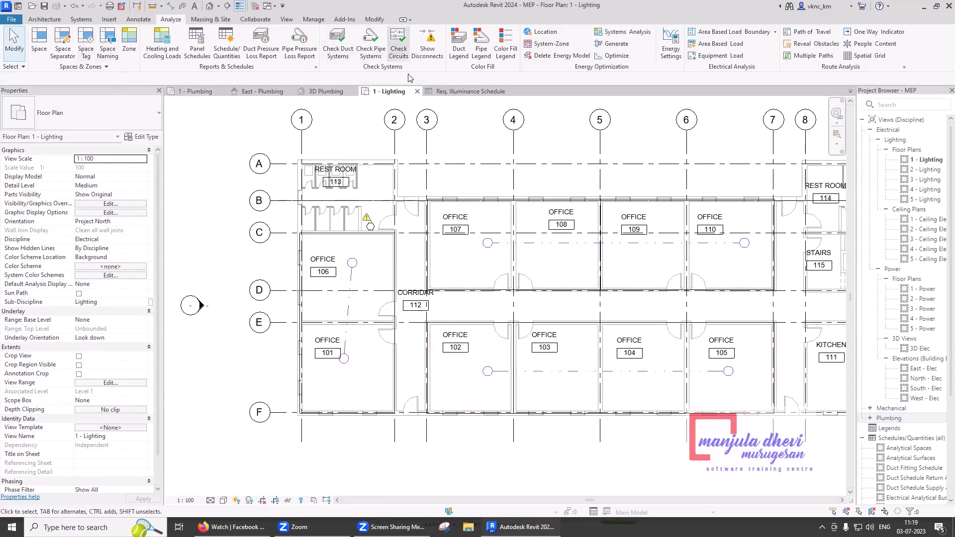
Enter 150 lx Req. Illuminance for rooms 101–105, then return to the 1 - Lighting plan
left_click(471, 92)
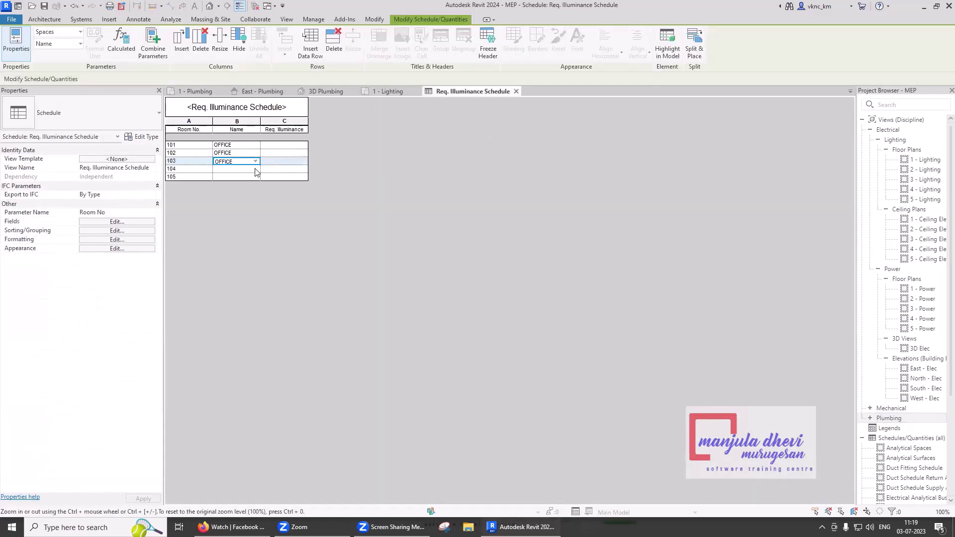
left_click(283, 145)
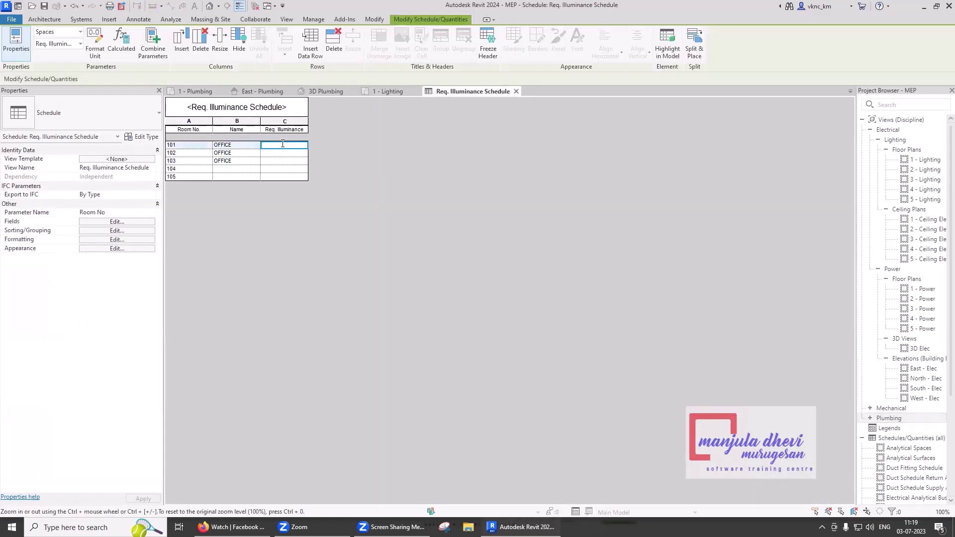
key("Return")
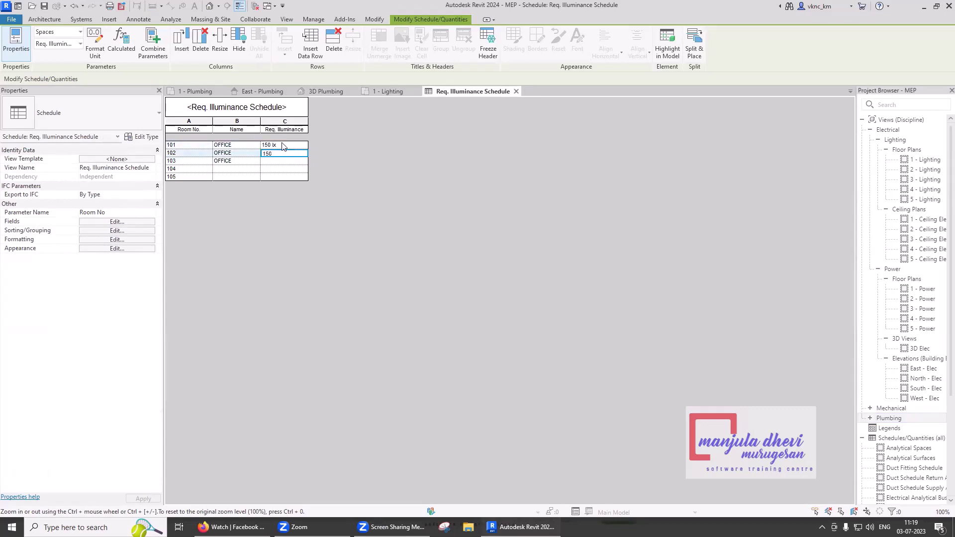
key("Return")
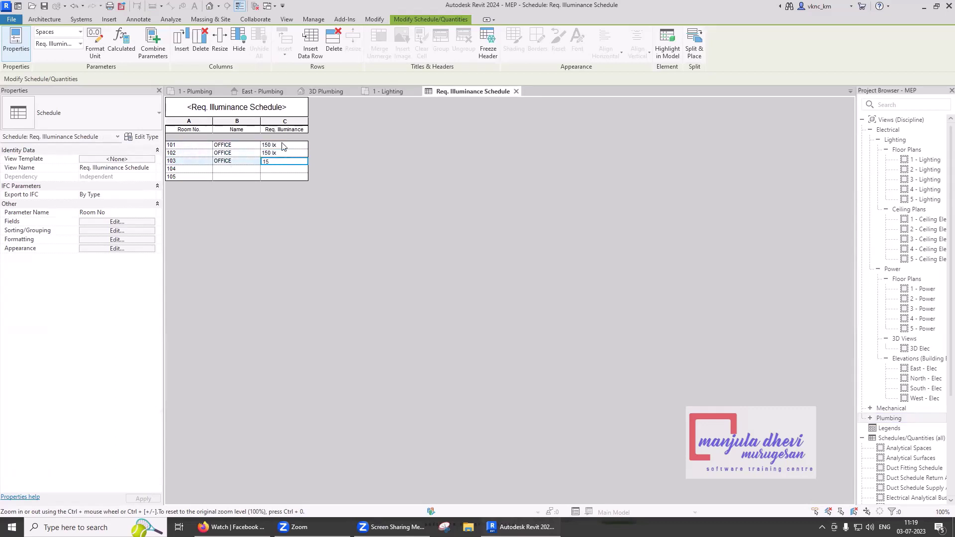
key("Return")
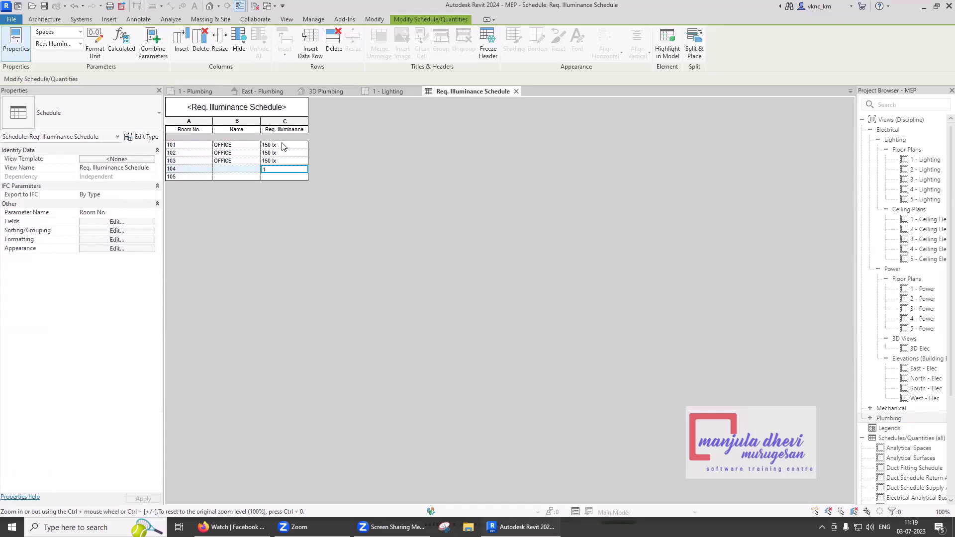
key("Return")
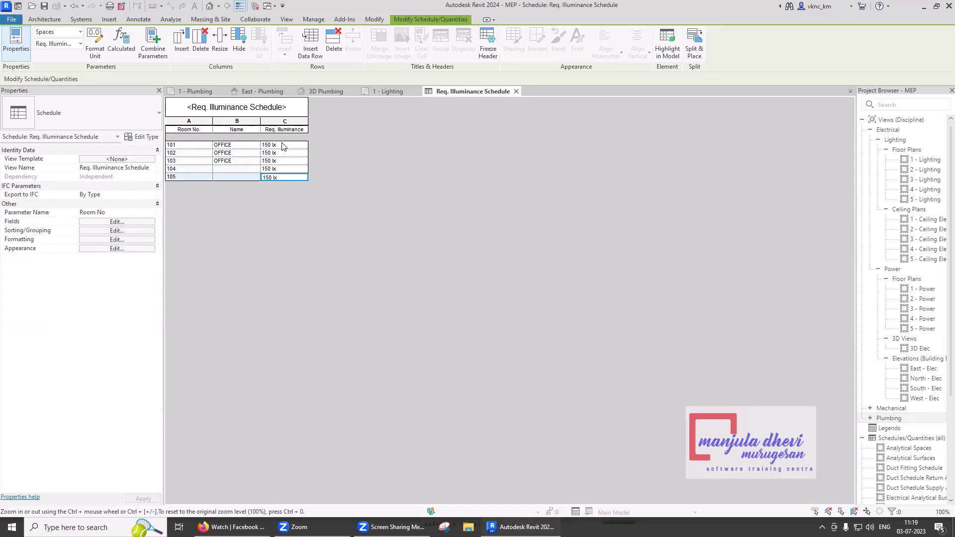
left_click(389, 91)
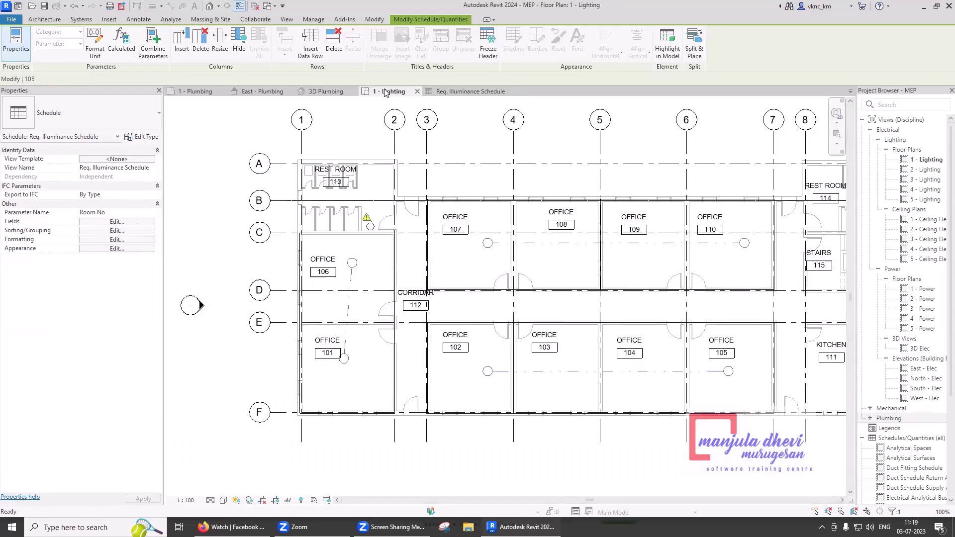
Assign Room No key 101 to the OFFICE 101 space in Properties
left_click(353, 373)
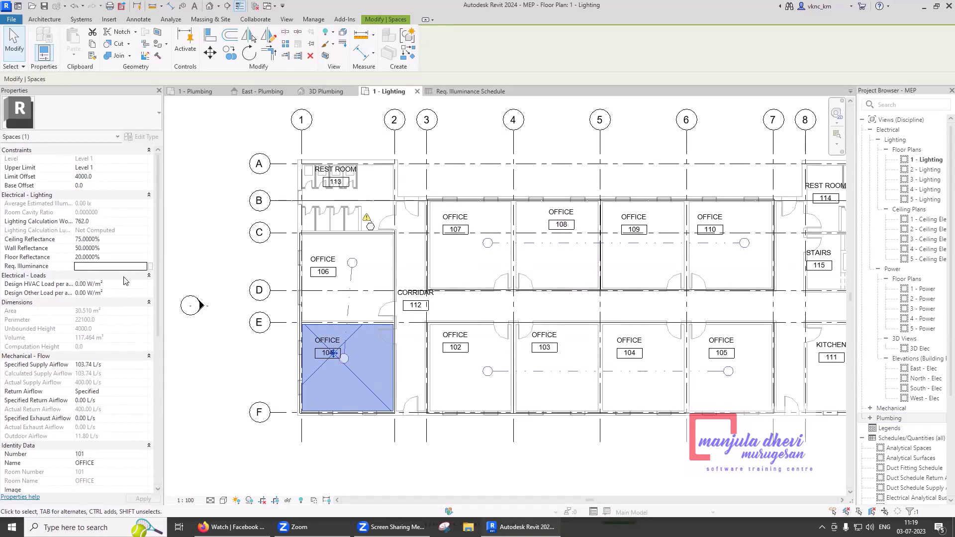
left_click(148, 276)
left_click(149, 285)
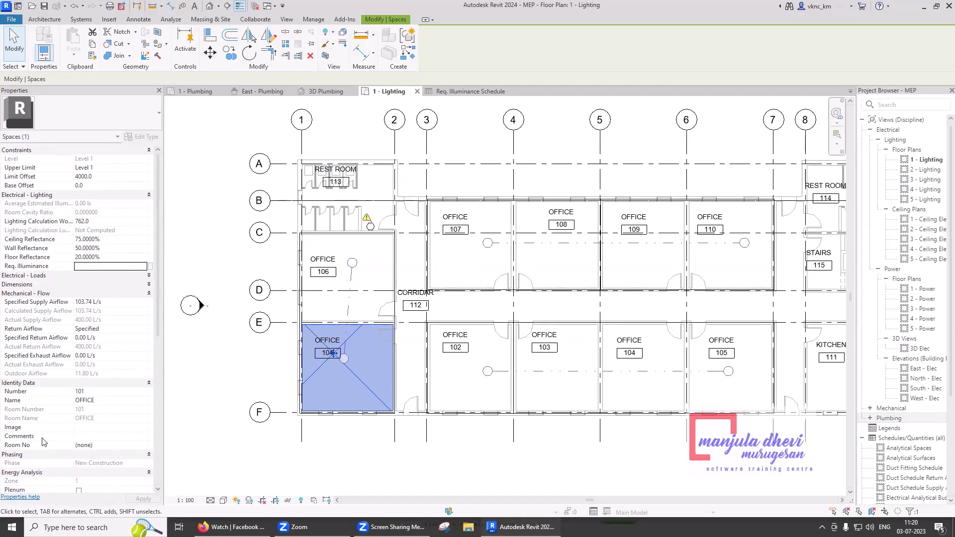
left_click(130, 446)
left_click(143, 446)
left_click(86, 462)
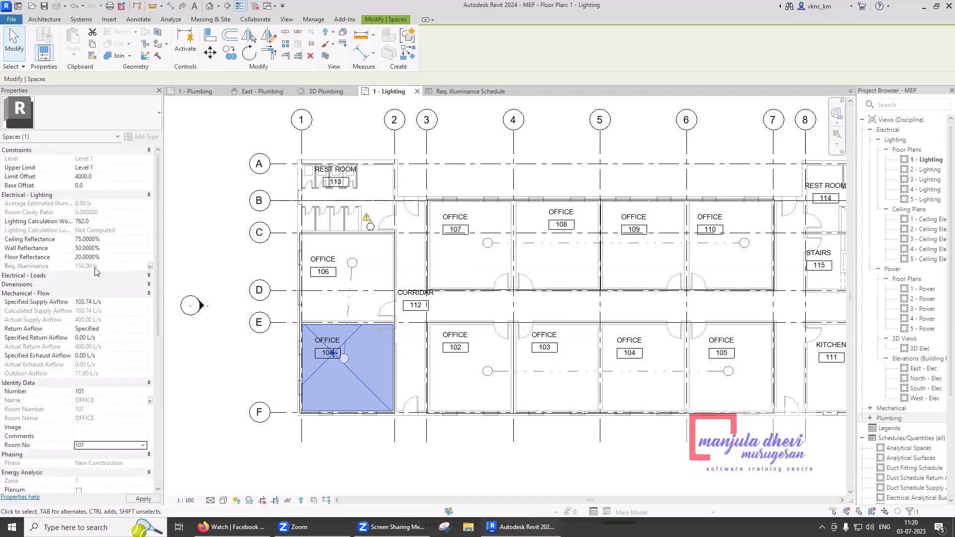
Assign Room No keys 102 and 103 to spaces OFFICE 102 and OFFICE 103
left_click(495, 389)
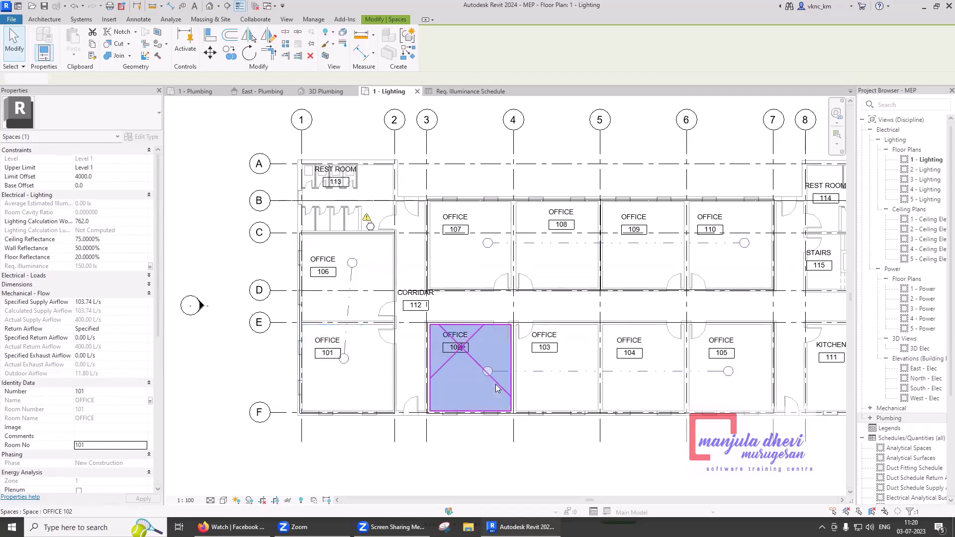
left_click(144, 446)
left_click(79, 469)
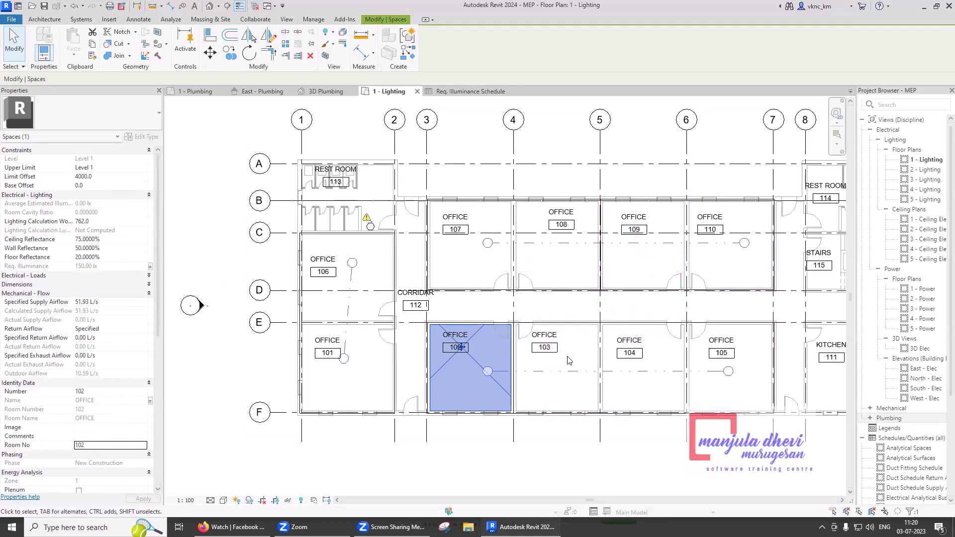
left_click(576, 381)
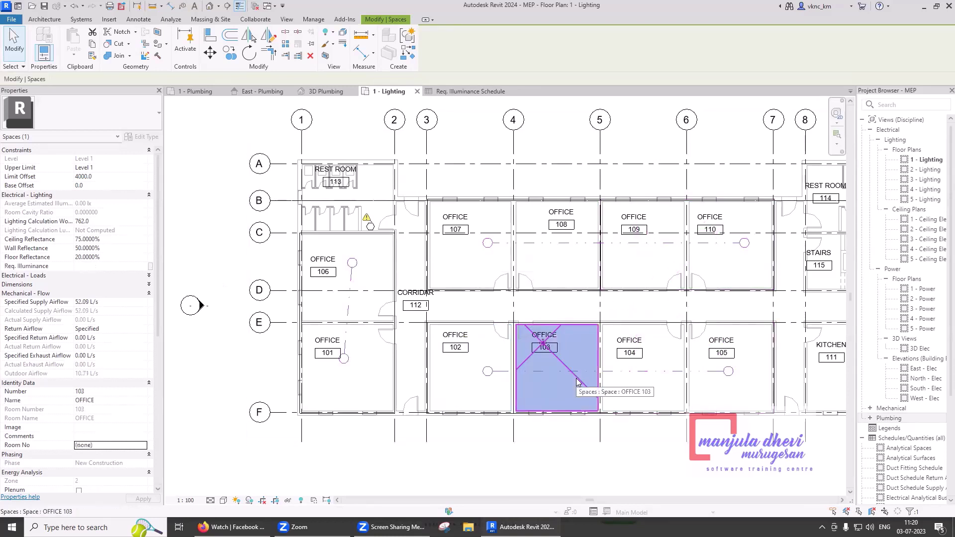
left_click(144, 445)
left_click(86, 475)
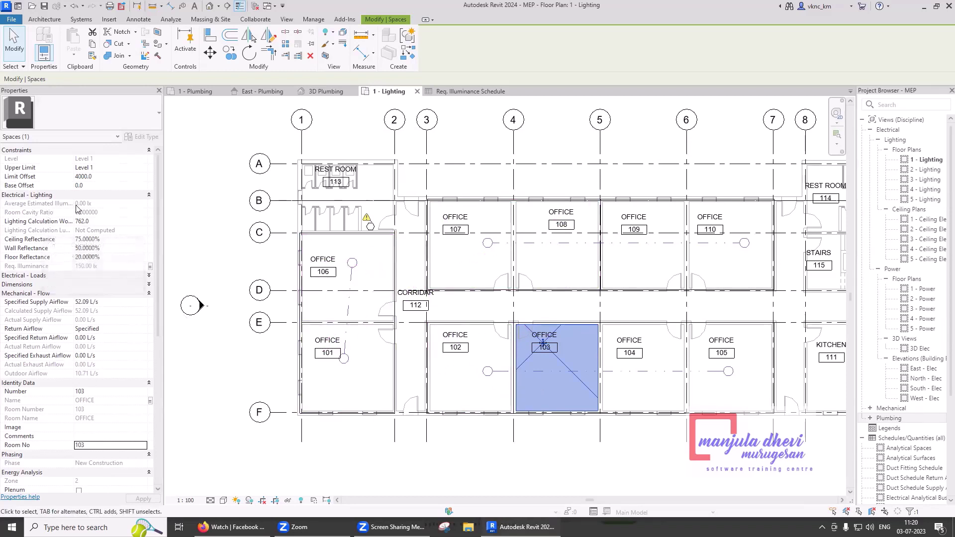
Reselect space 101 to check its inherited 150 lx values, then clear the selection
key("Escape")
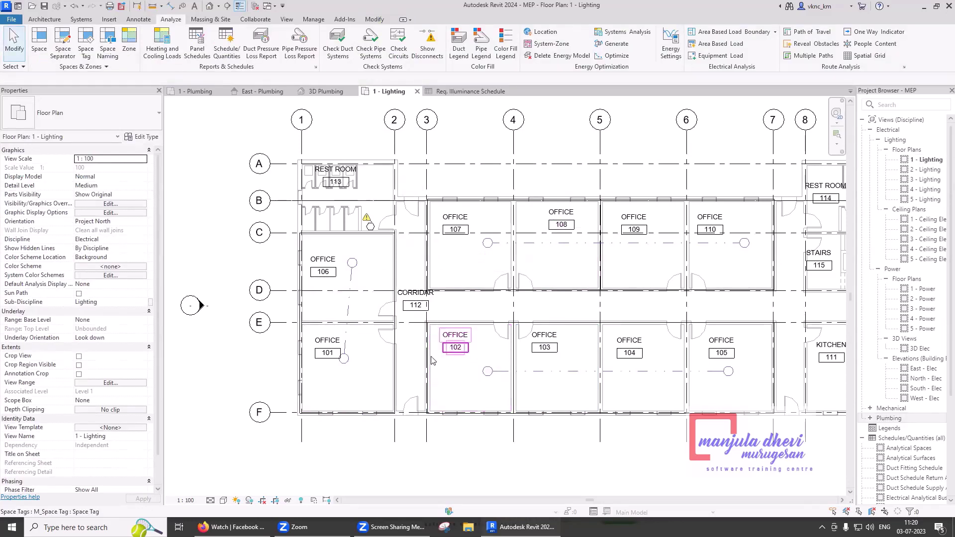
left_click(363, 391)
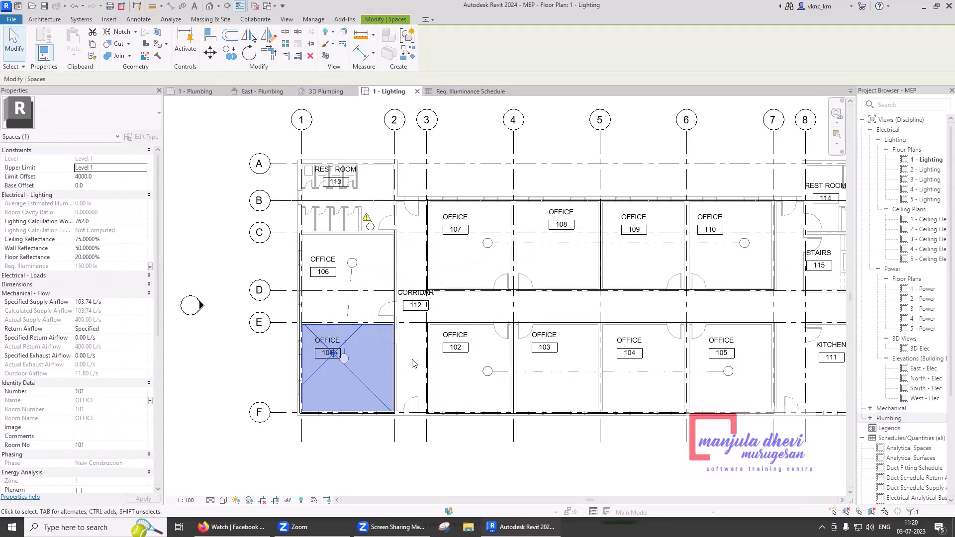
key("Escape")
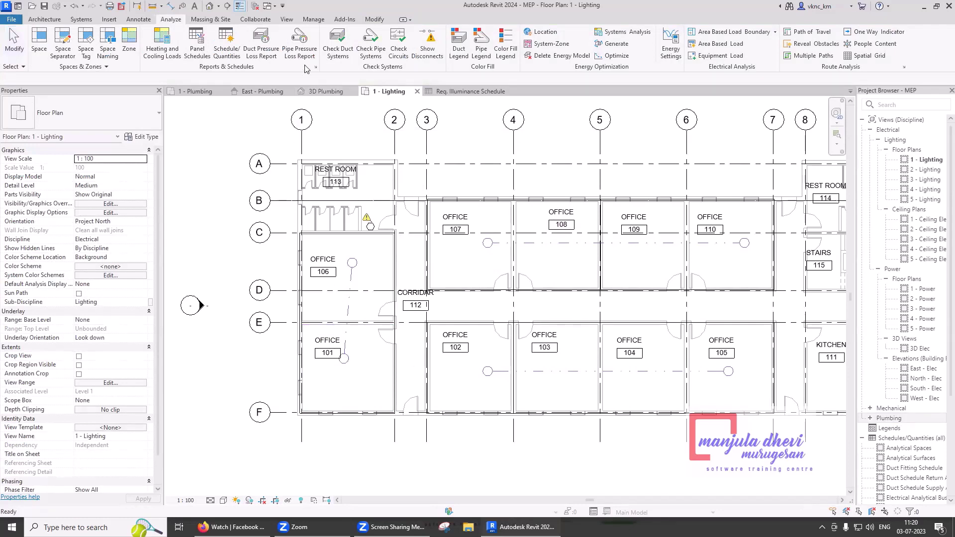
Start a new schedule/quantities with Spaces as the category
left_click(285, 19)
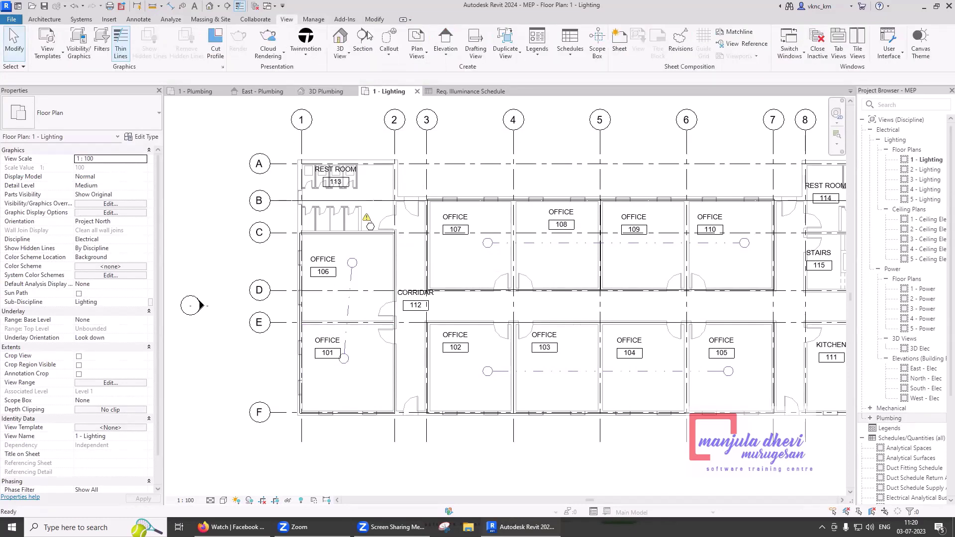
left_click(568, 57)
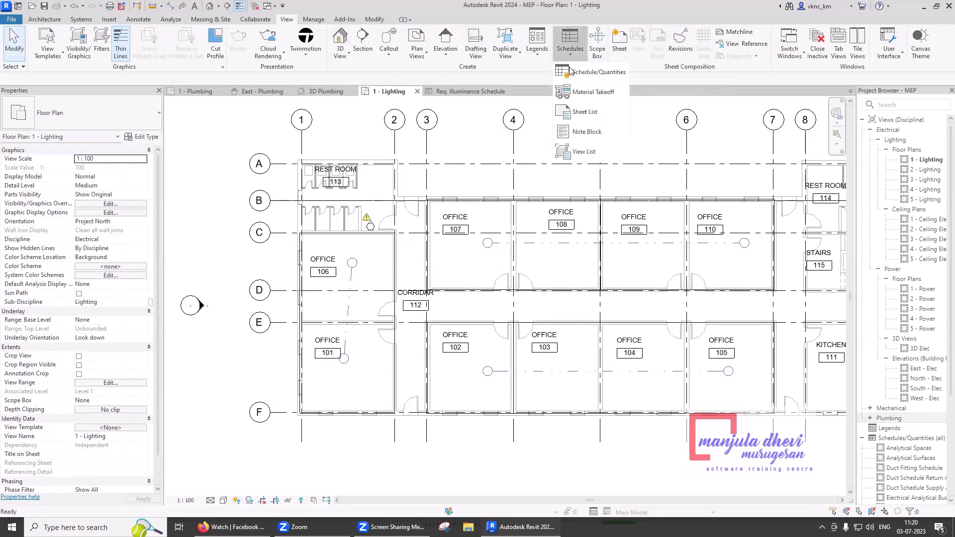
left_click(572, 73)
scroll(406, 214, "down", 20)
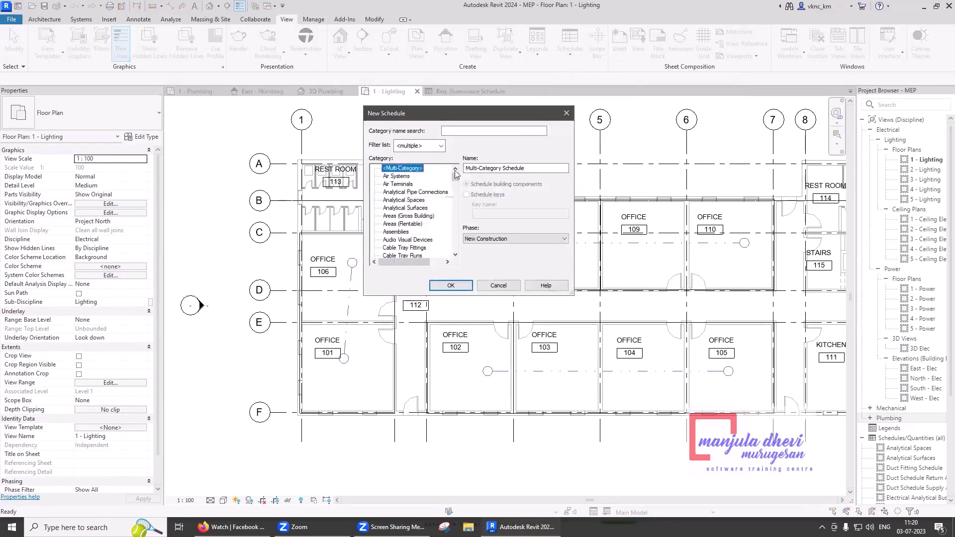
left_click(407, 216)
scroll(408, 216, "up", 1)
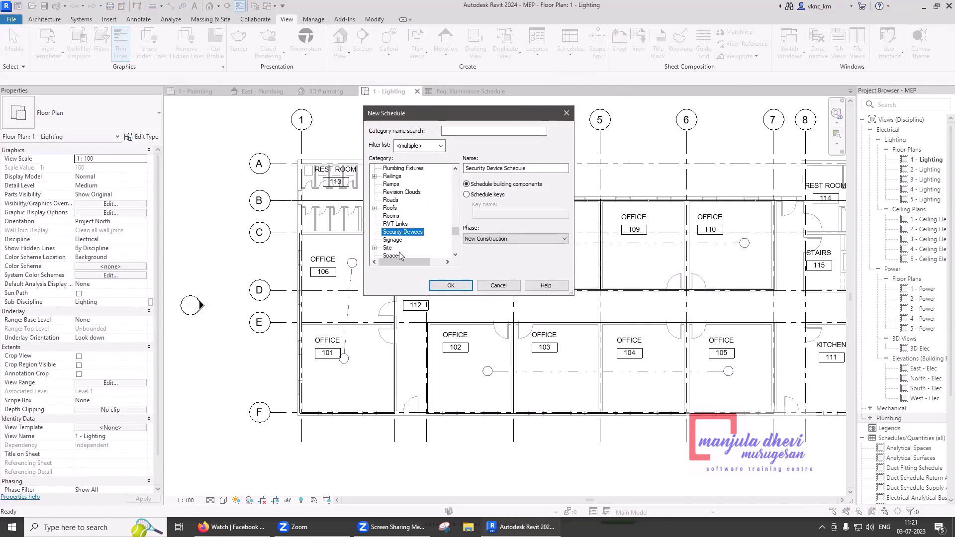
scroll(401, 251, "down", 1)
left_click(403, 240)
Name the new schedule 'Space Illuminance Analysis' and create it
left_click_drag(510, 169, 452, 172)
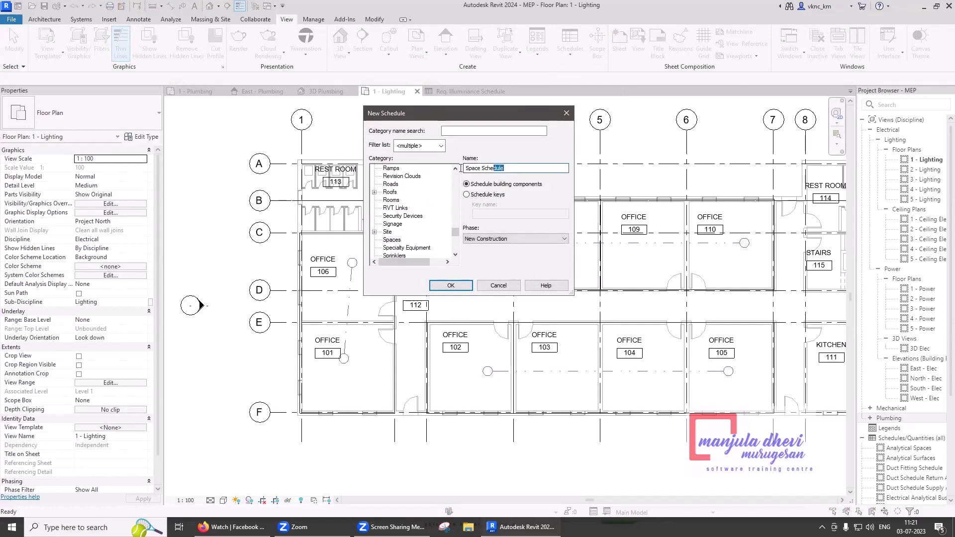
type("Spa")
type("An")
type("alysis")
left_click(452, 285)
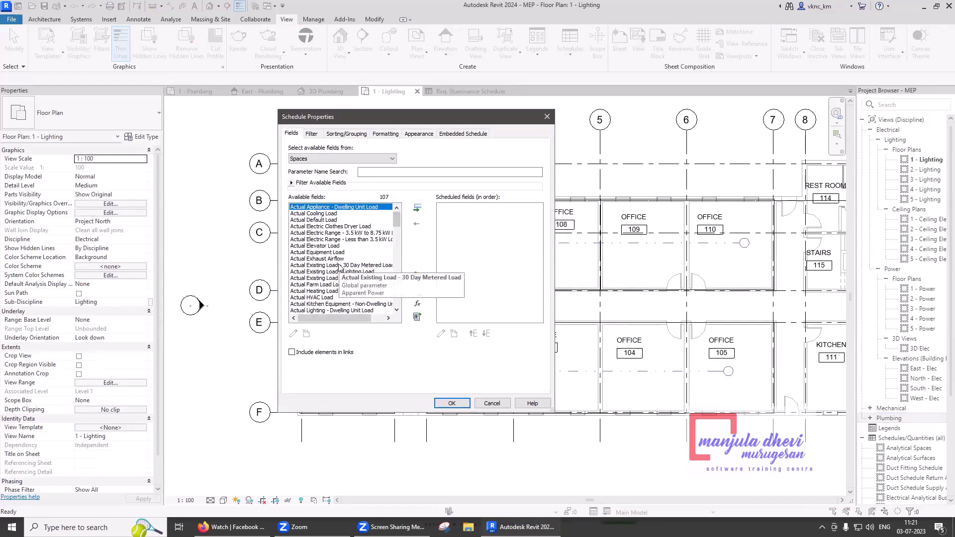
Add Name, Req. Illuminance and Average Estimated Illumination to the scheduled fields
scroll(340, 269, "down", 10)
left_click(305, 311)
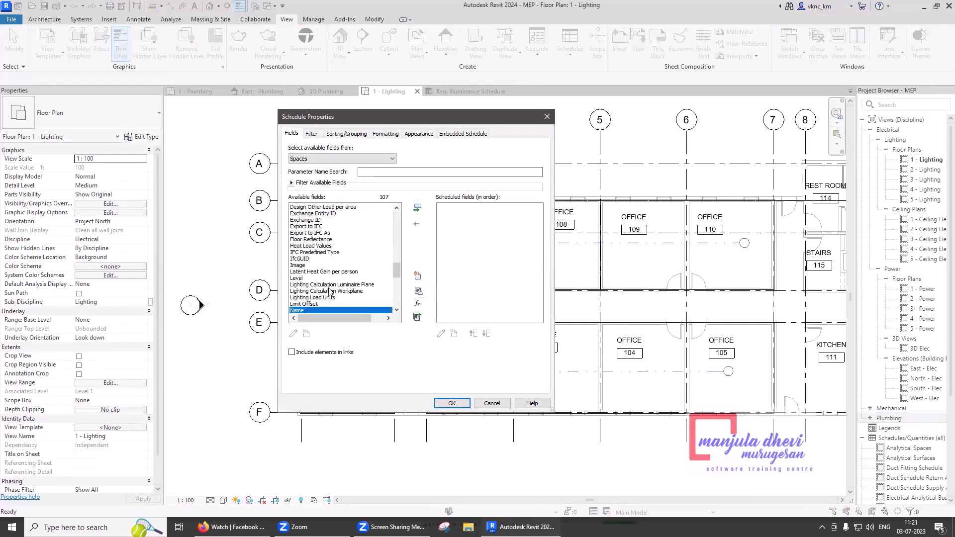
double_click(306, 311)
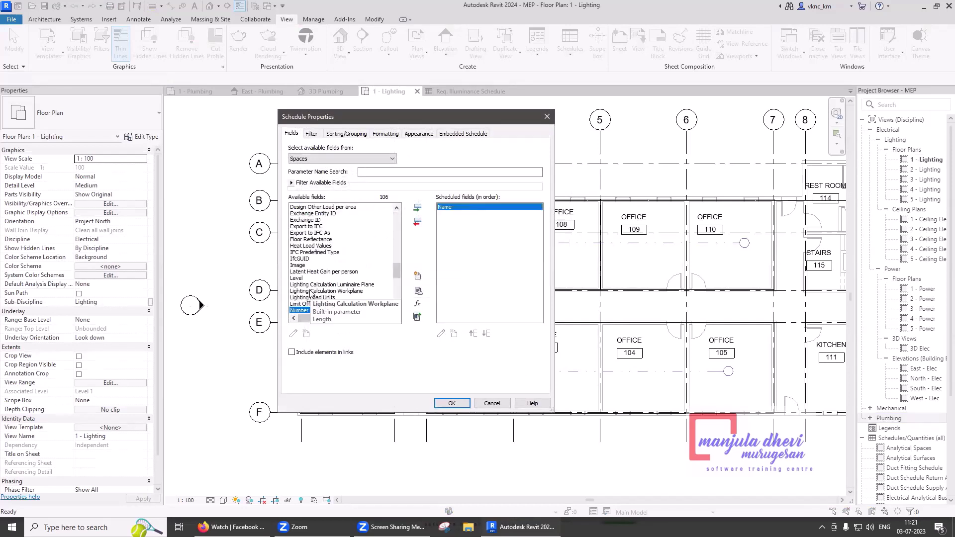
scroll(311, 294, "down", 4)
left_click(317, 310)
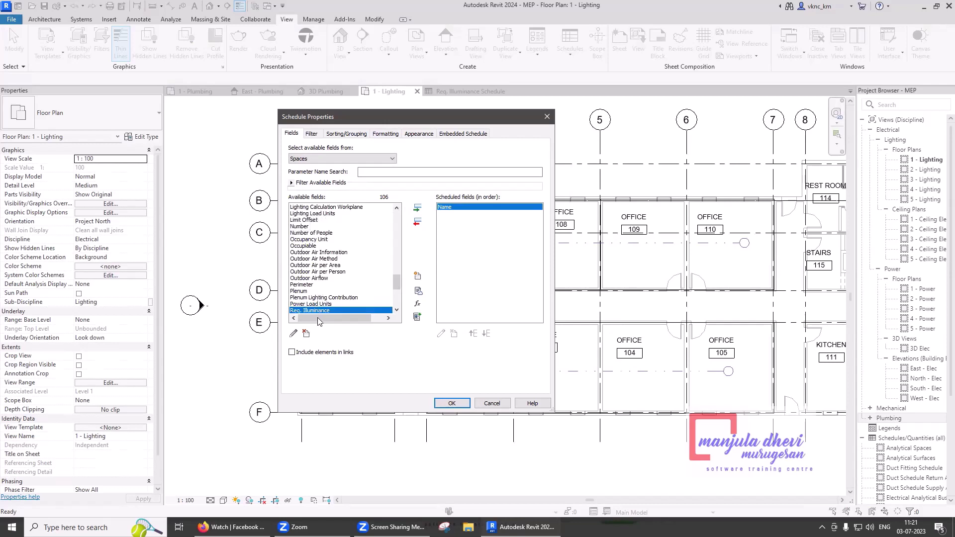
left_click(417, 208)
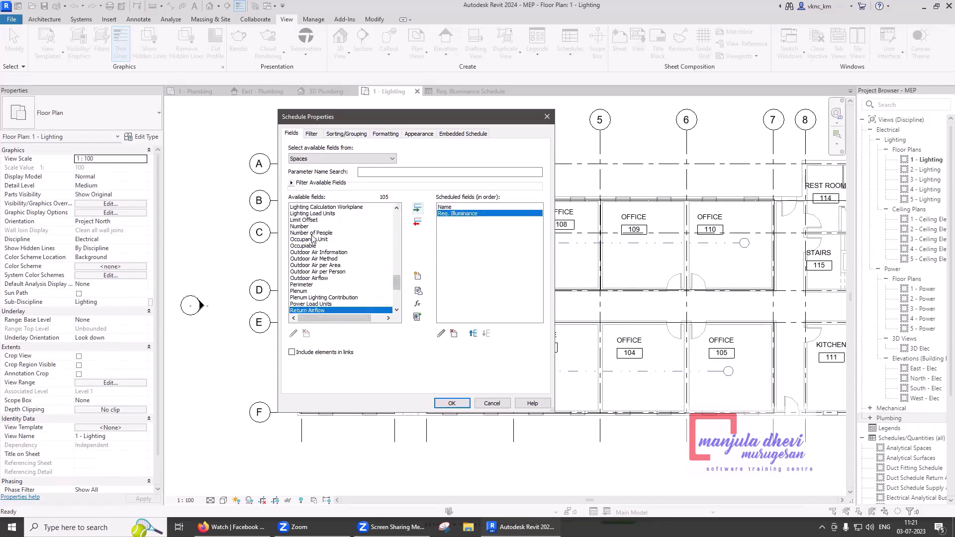
left_click(313, 239)
key("b")
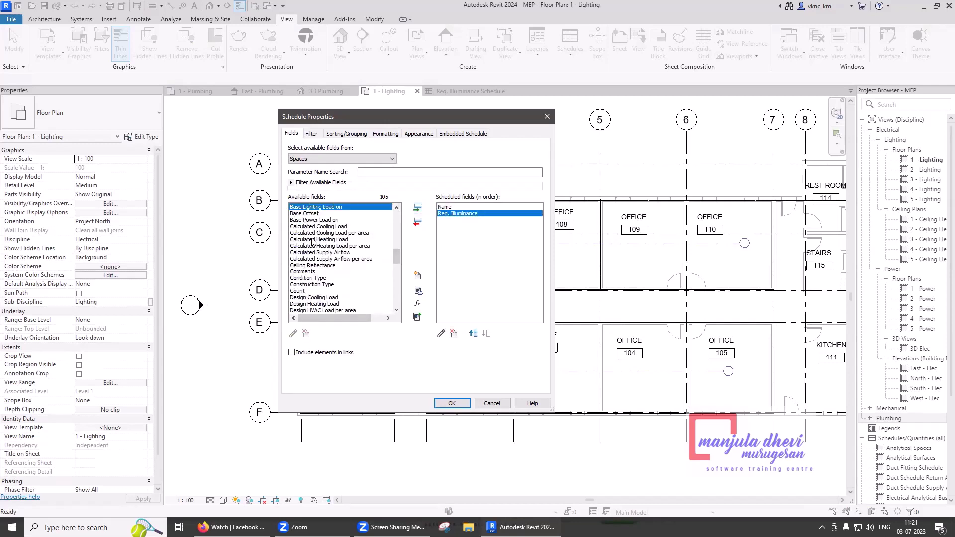
left_click(397, 208)
left_click(396, 207)
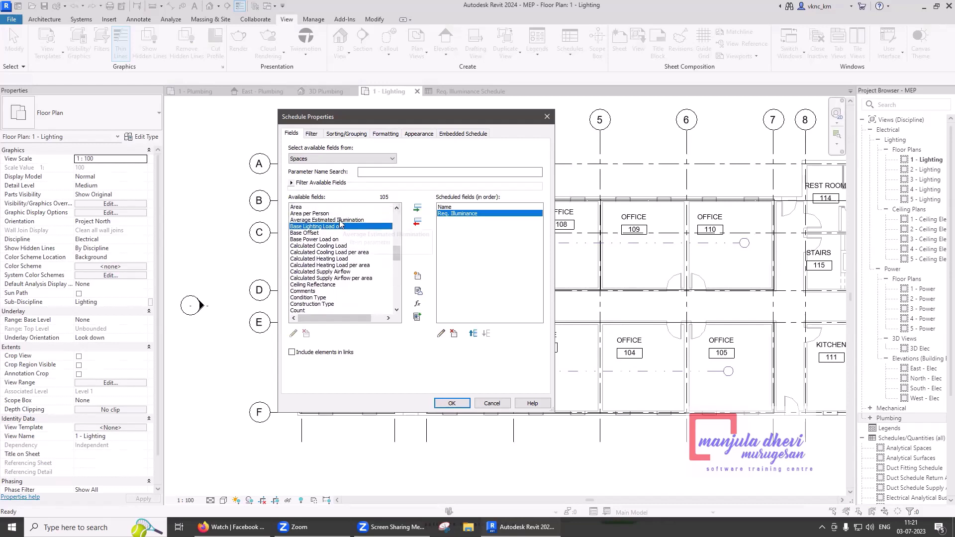
left_click(340, 221)
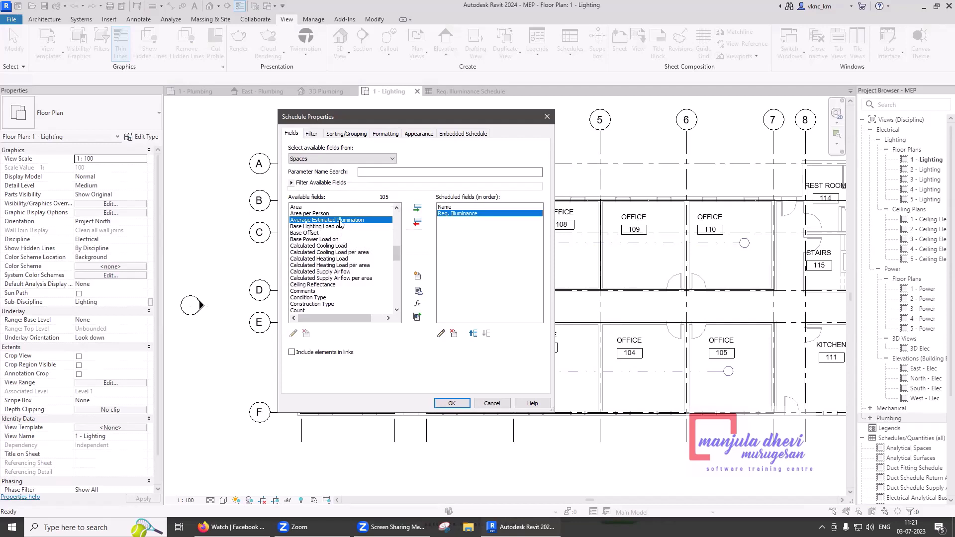
left_click(418, 209)
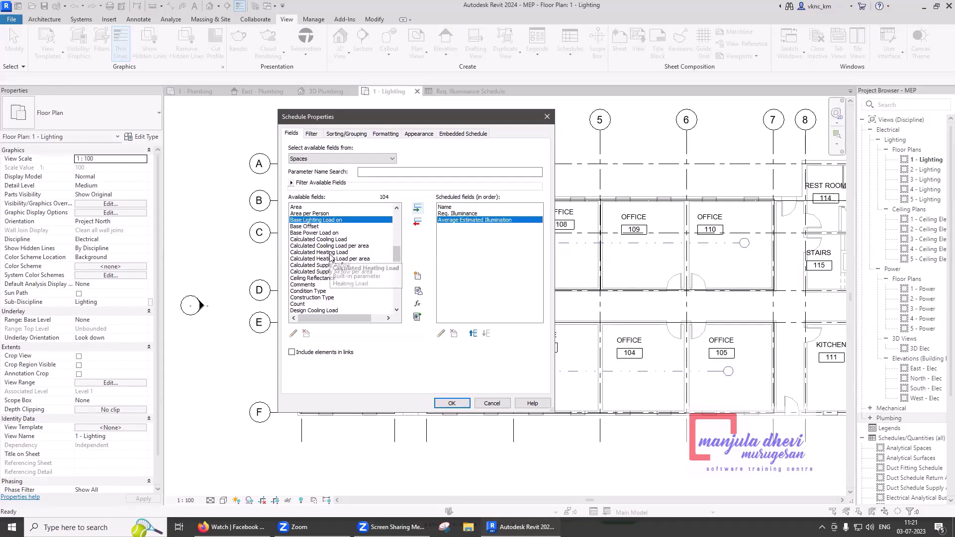
Review the available fields list and confirm the three-field schedule
scroll(331, 257, "down", 1)
scroll(331, 257, "down", 2)
scroll(331, 258, "down", 2)
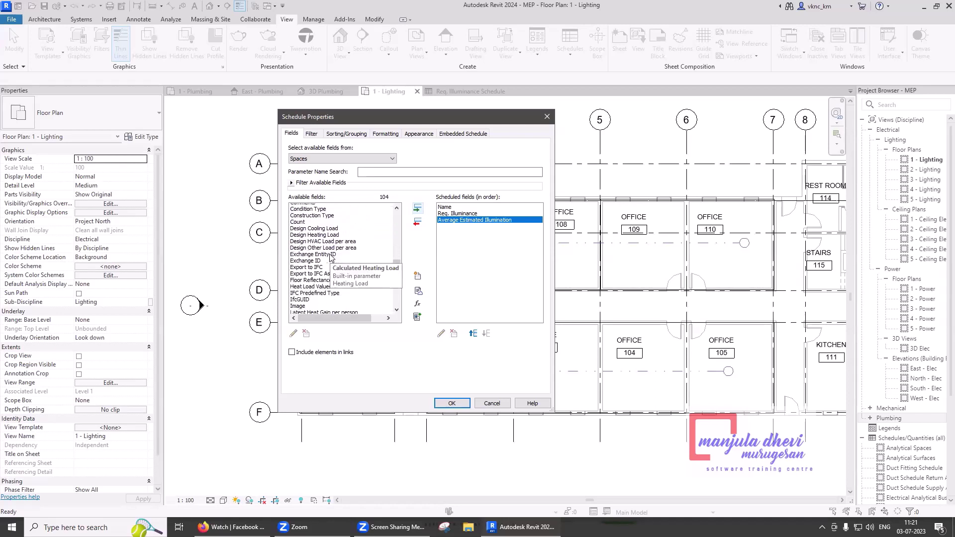
scroll(331, 257, "down", 2)
scroll(331, 258, "down", 2)
scroll(331, 257, "down", 2)
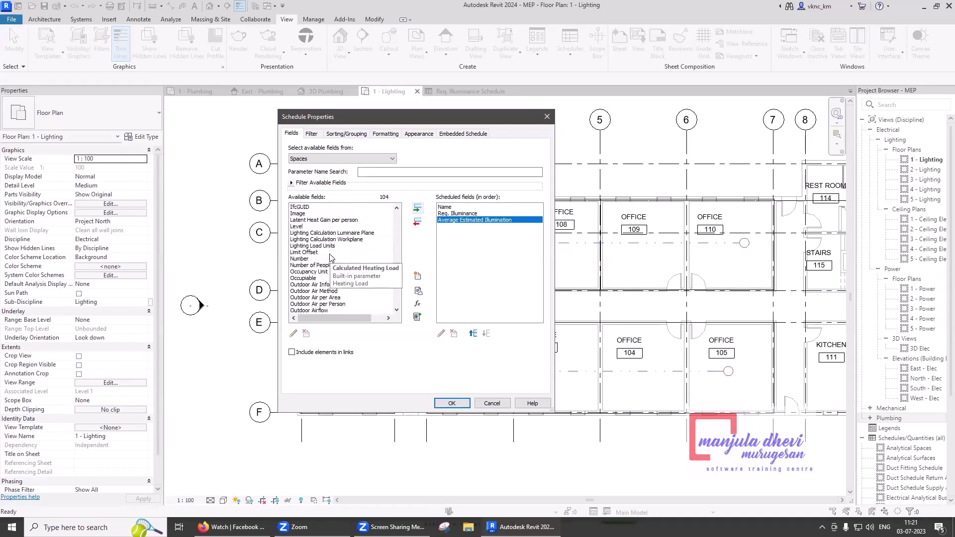
left_click(310, 259)
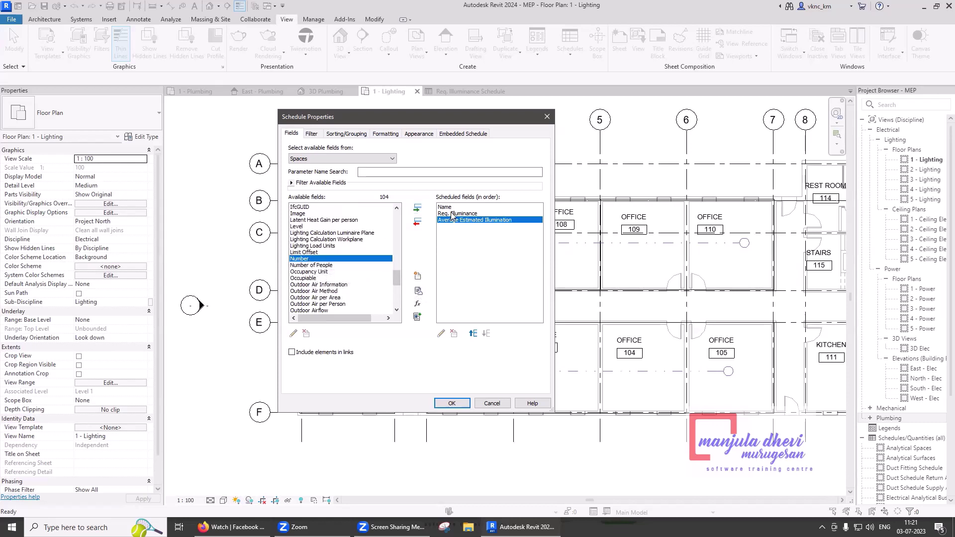
left_click(453, 403)
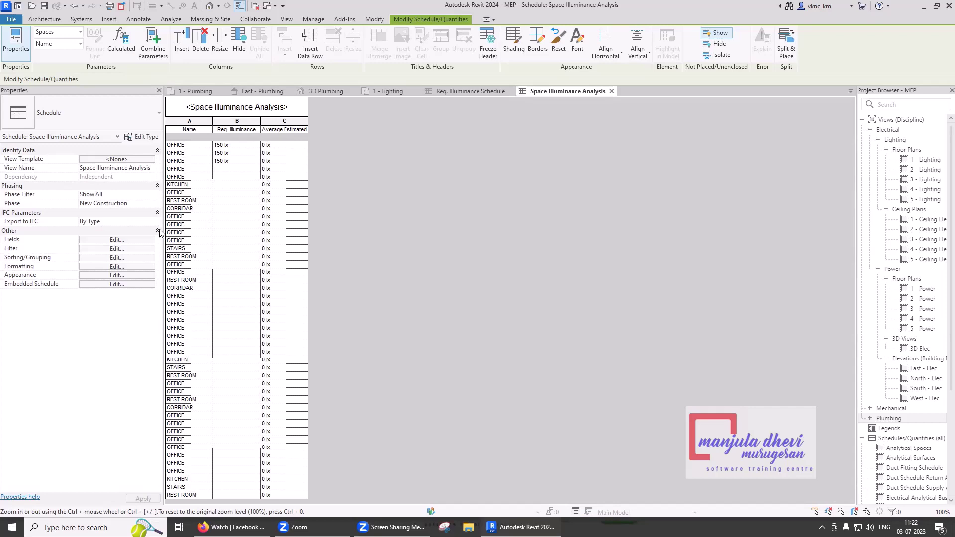
Reopen the Space Illuminance Analysis schedule's Fields settings from the Properties palette
left_click(117, 240)
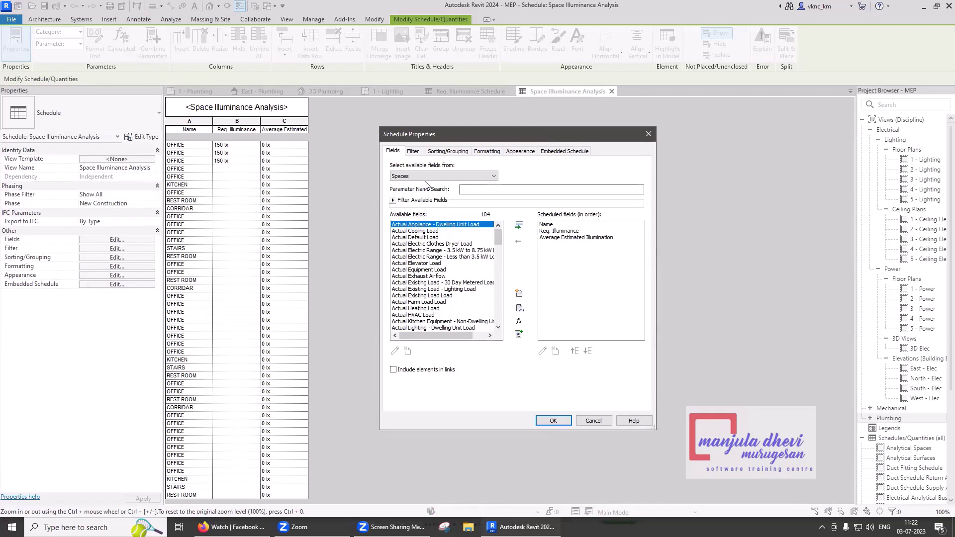
Add a calculated field named Lighting Delta with Electrical discipline and Illuminance type
left_click(486, 152)
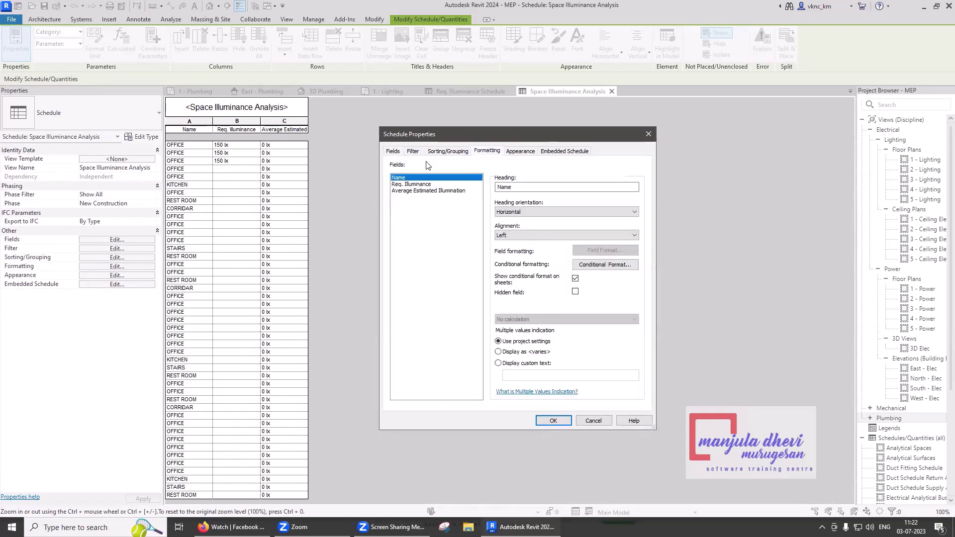
left_click(393, 151)
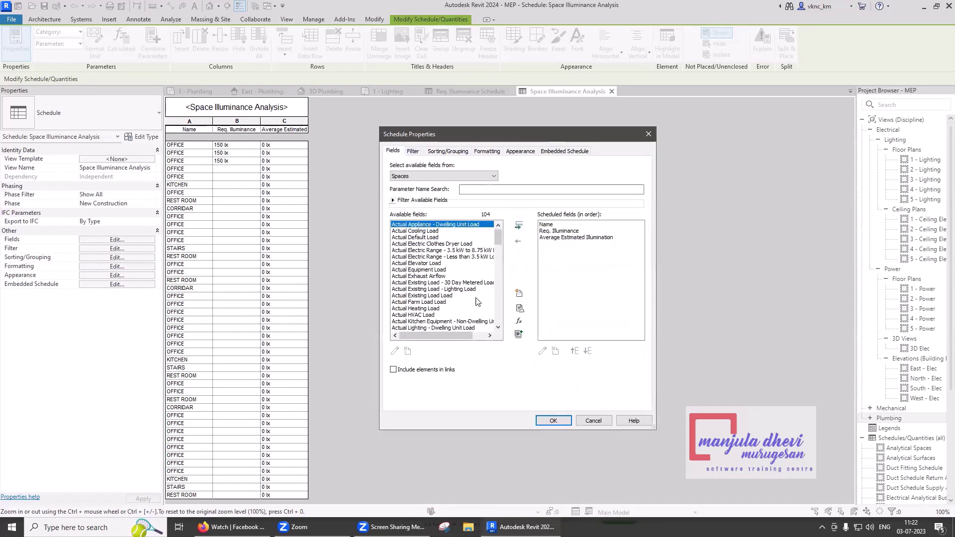
left_click(520, 322)
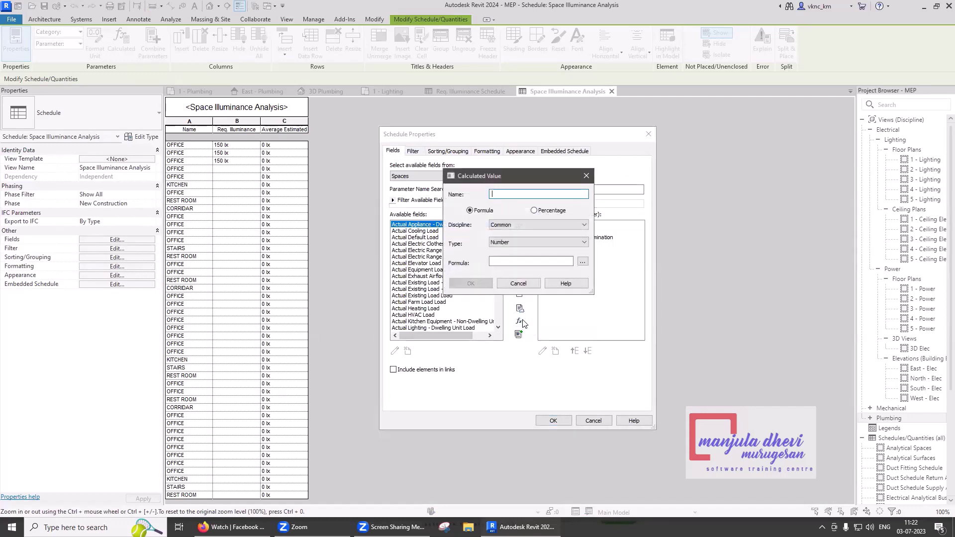
type("T")
type("Ligh")
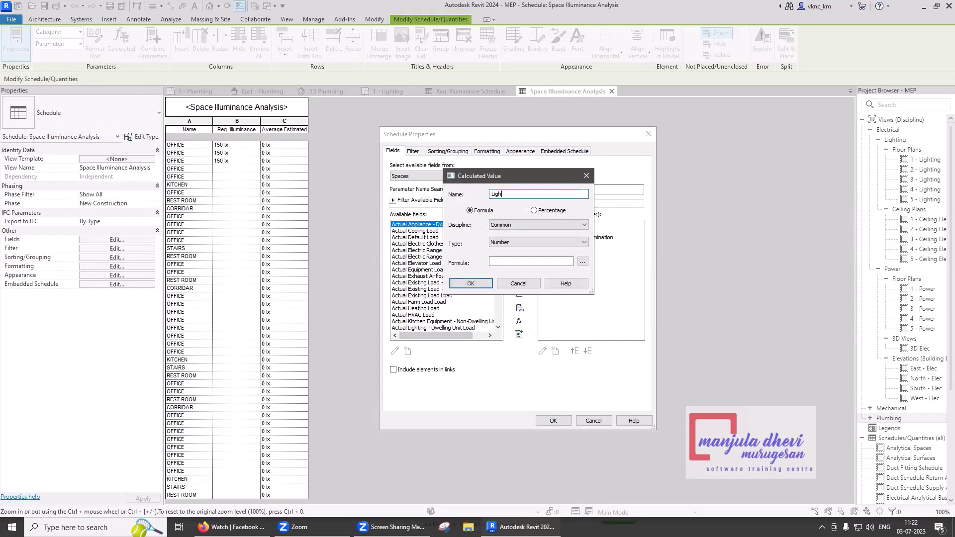
type("ng Delta")
left_click(560, 227)
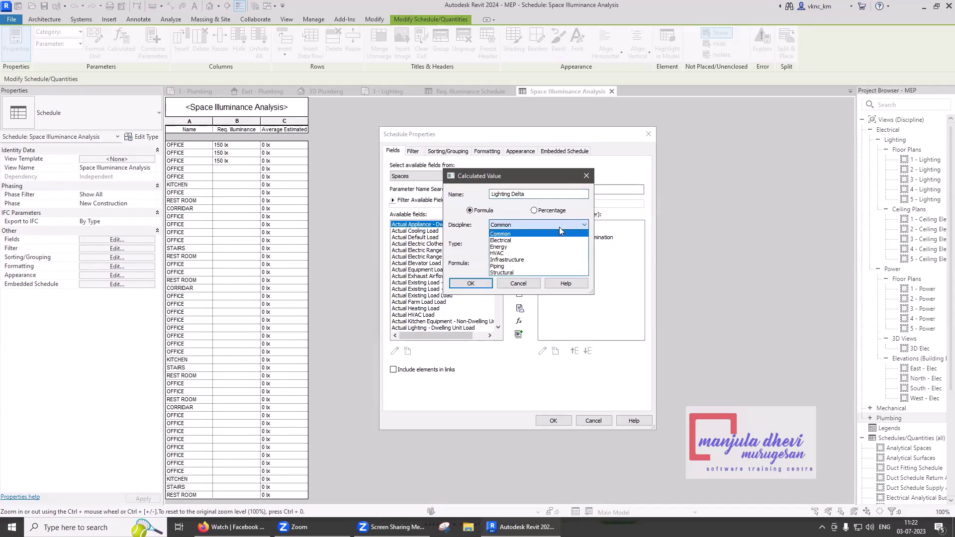
left_click(520, 241)
left_click(521, 242)
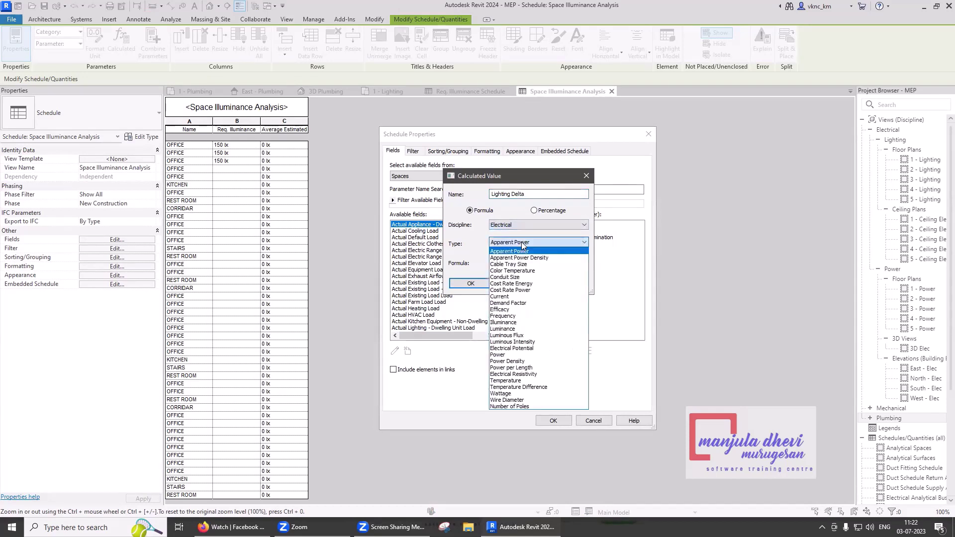
left_click(515, 322)
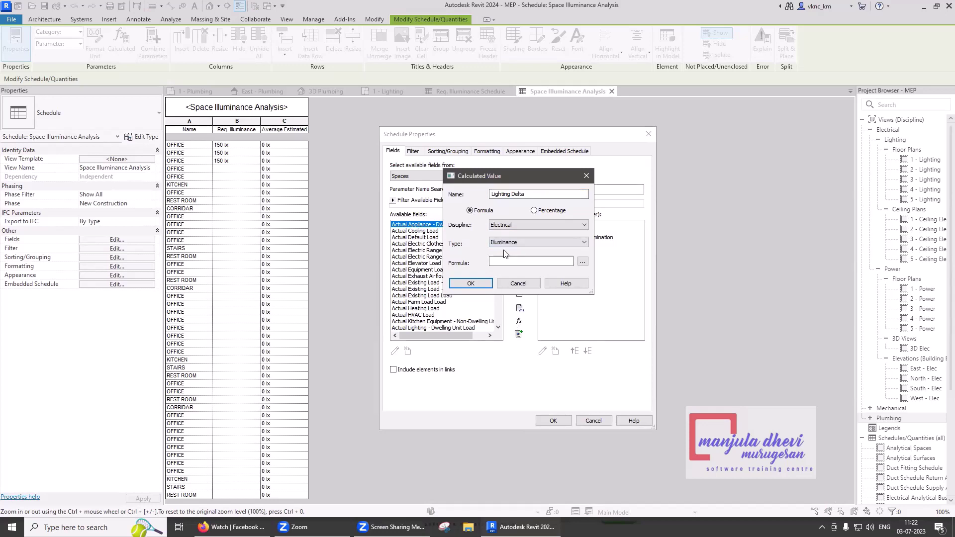
Give Lighting Delta the formula Req. Illuminance minus Average Estimated Illumination
left_click(586, 264)
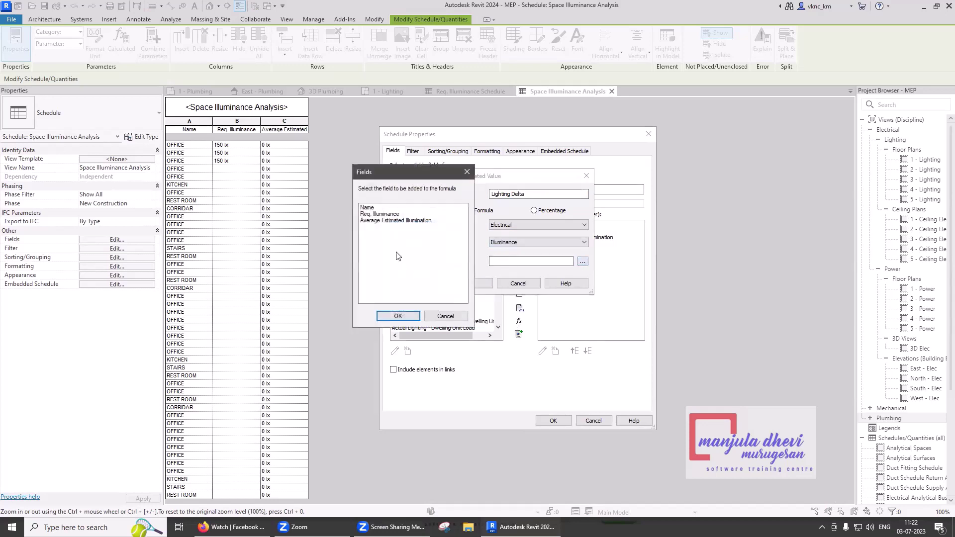
left_click(390, 214)
left_click(398, 317)
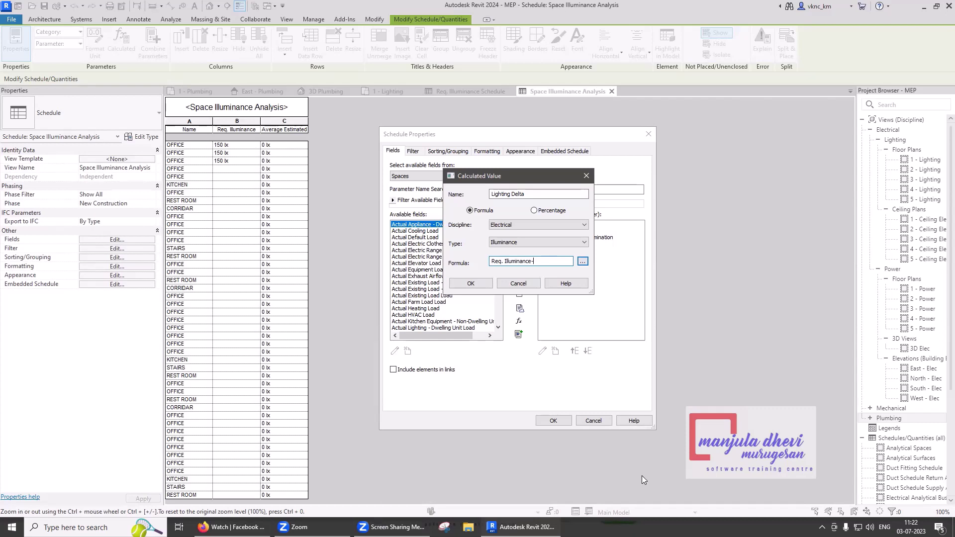
left_click(582, 262)
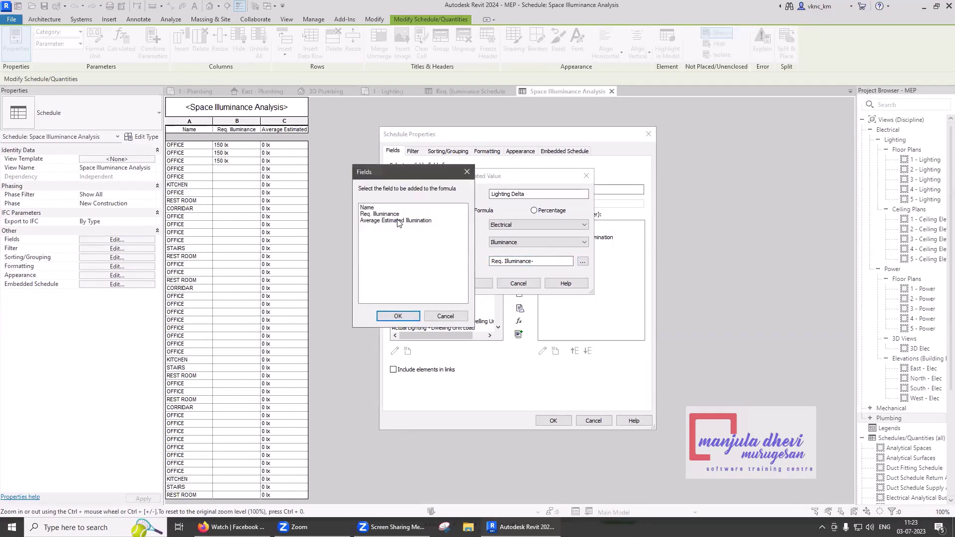
left_click(400, 221)
left_click(398, 316)
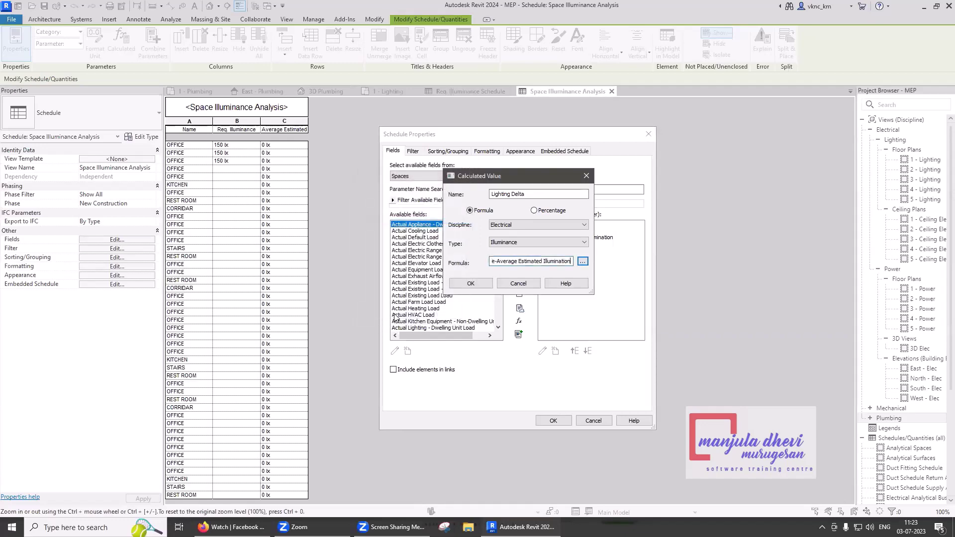
left_click(470, 283)
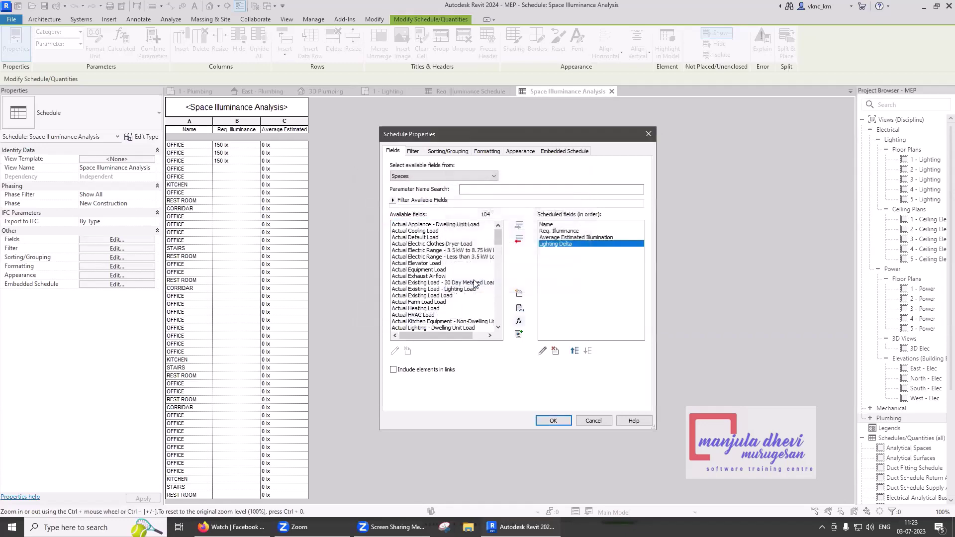
Apply the fields so column D Lighting Delta appears, then open Formatting settings
left_click(553, 420)
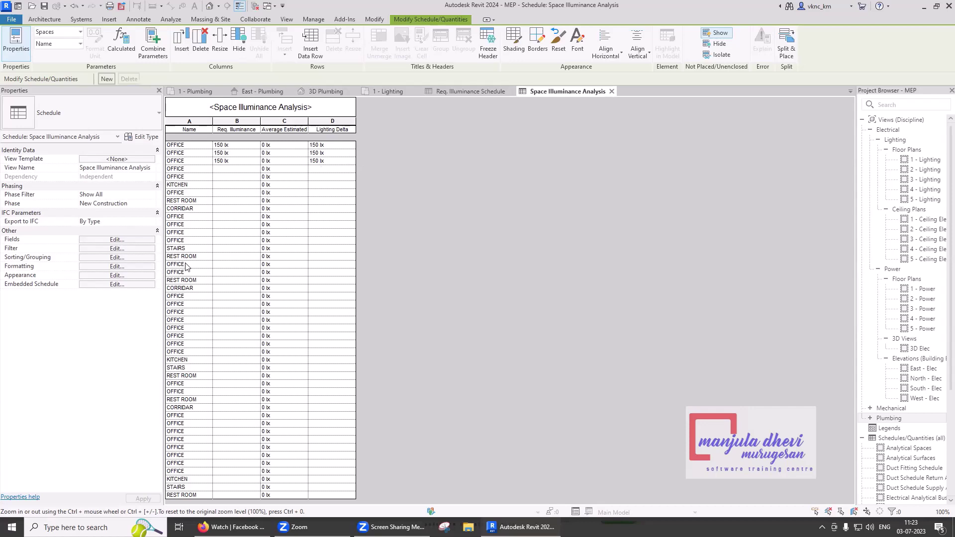
left_click(147, 267)
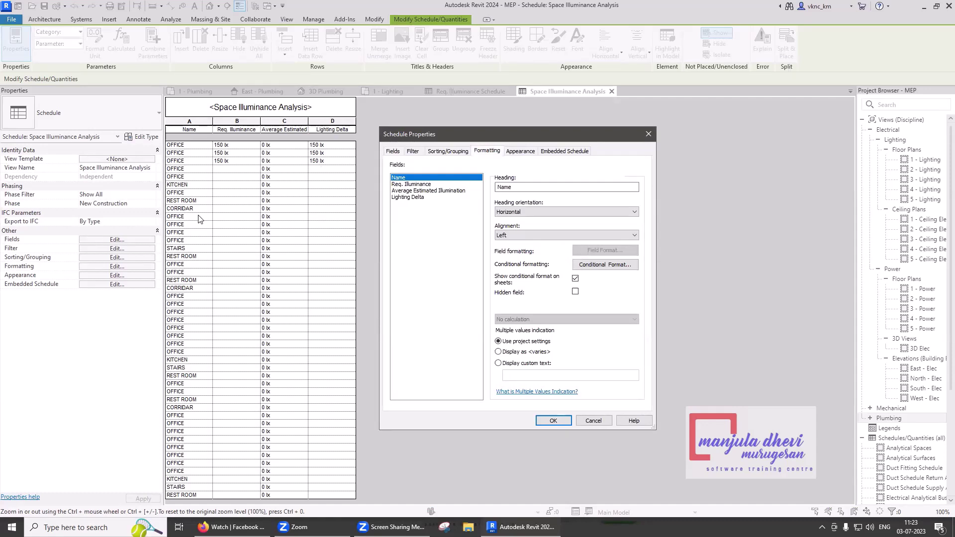
Give Lighting Delta a conditional format testing Not Between -10 lx and 10 lx
left_click(404, 198)
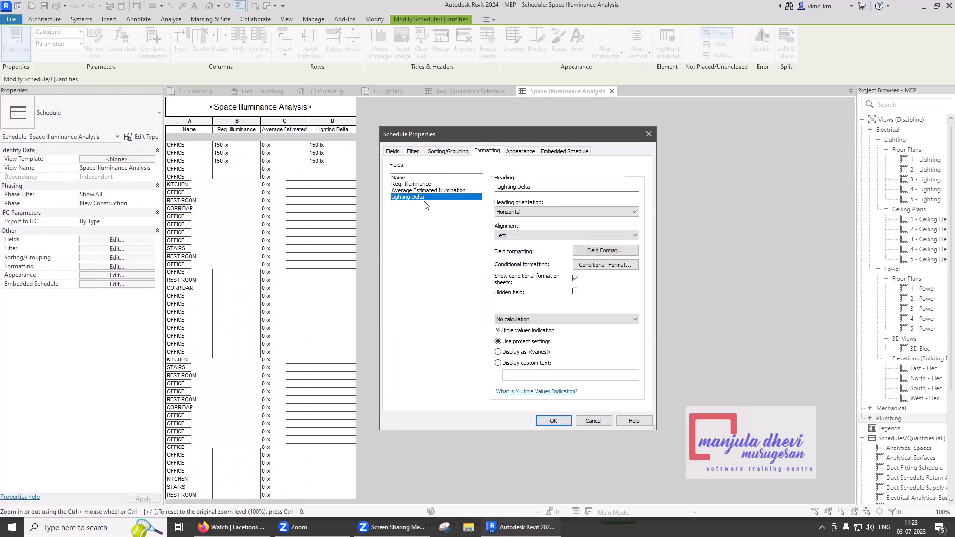
left_click(595, 266)
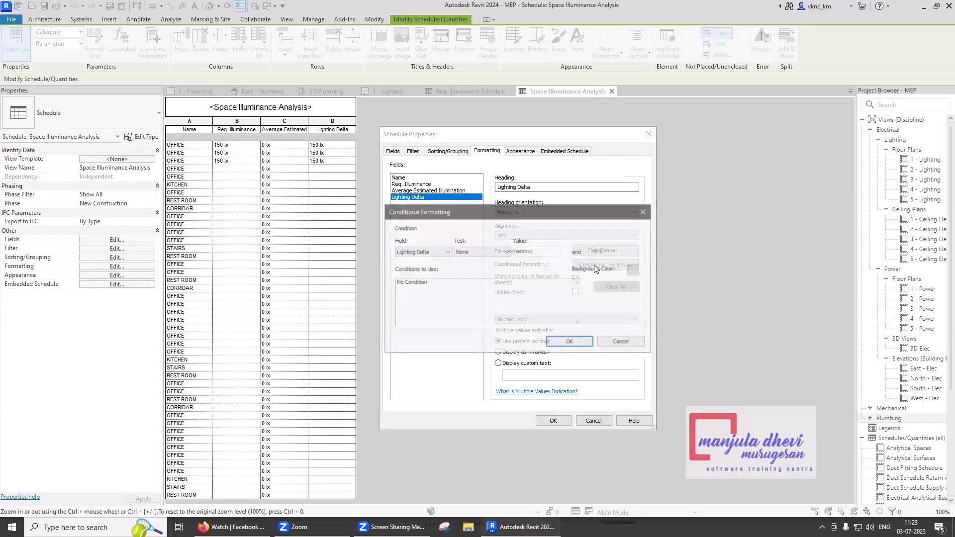
left_click_drag(451, 209, 579, 203)
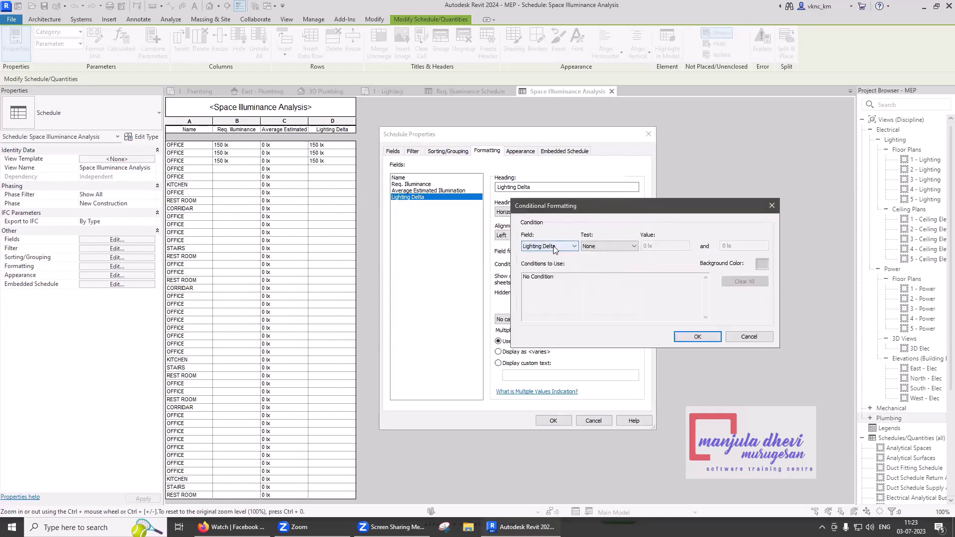
left_click(555, 247)
left_click(555, 248)
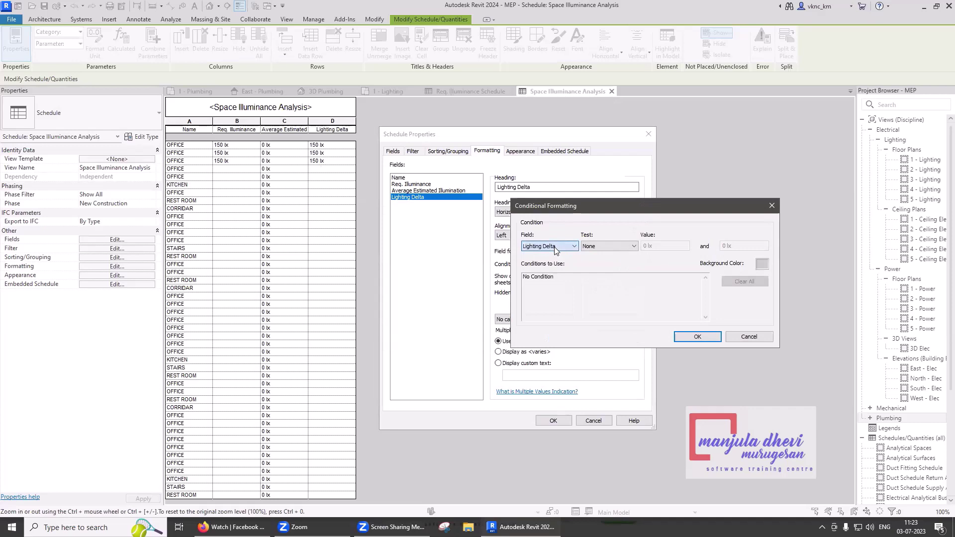
left_click(599, 243)
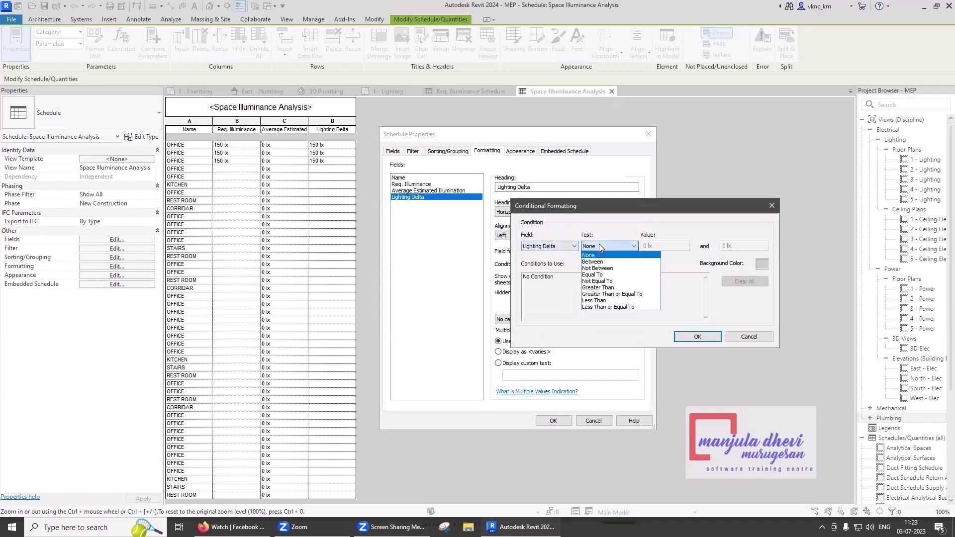
left_click(608, 269)
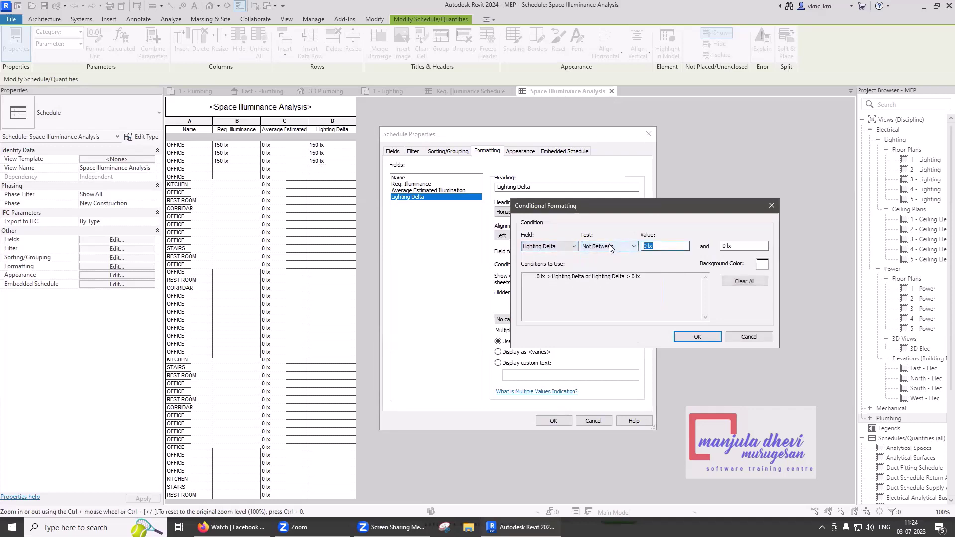
type("-10")
key("Tab")
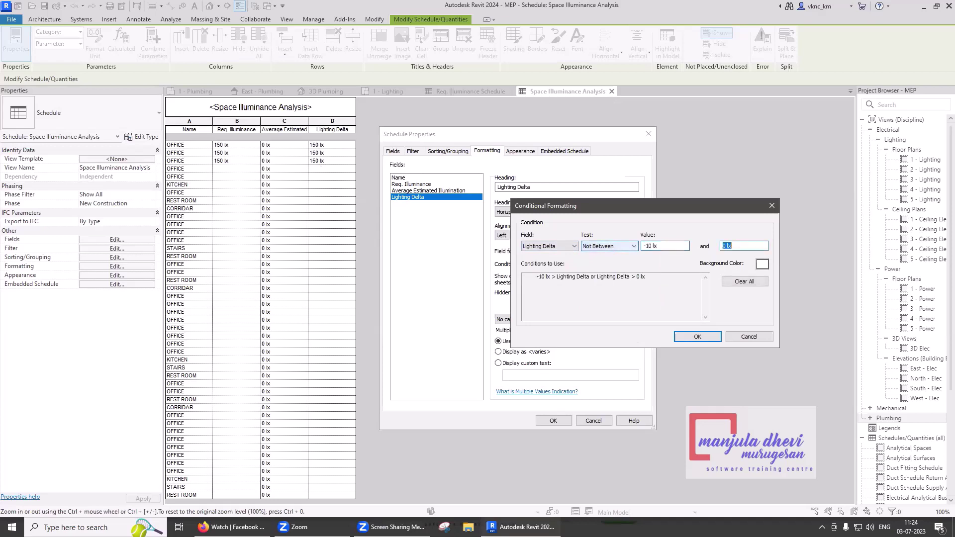
type("10")
key("Tab")
Set the conditional format's background colour to red and accept the rule
left_click(656, 244)
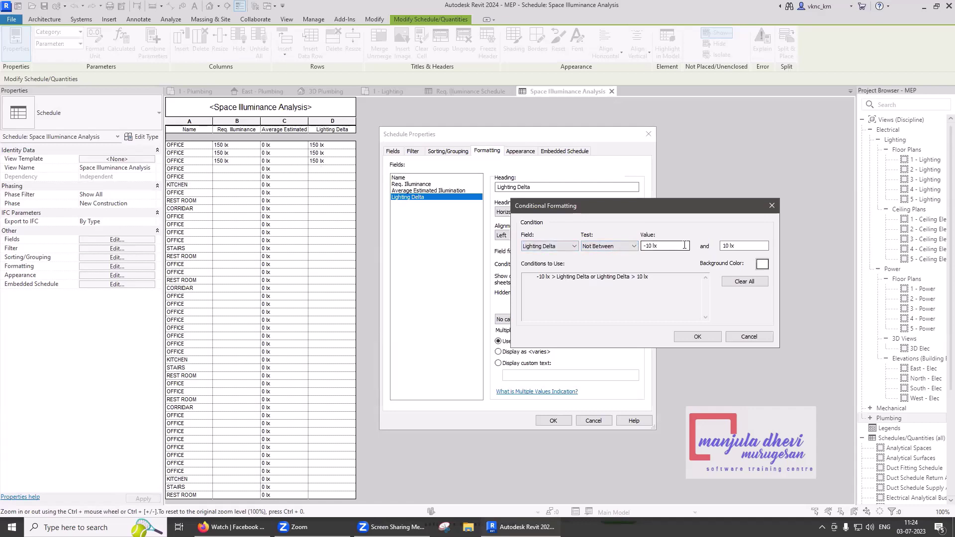
left_click(758, 266)
left_click(555, 285)
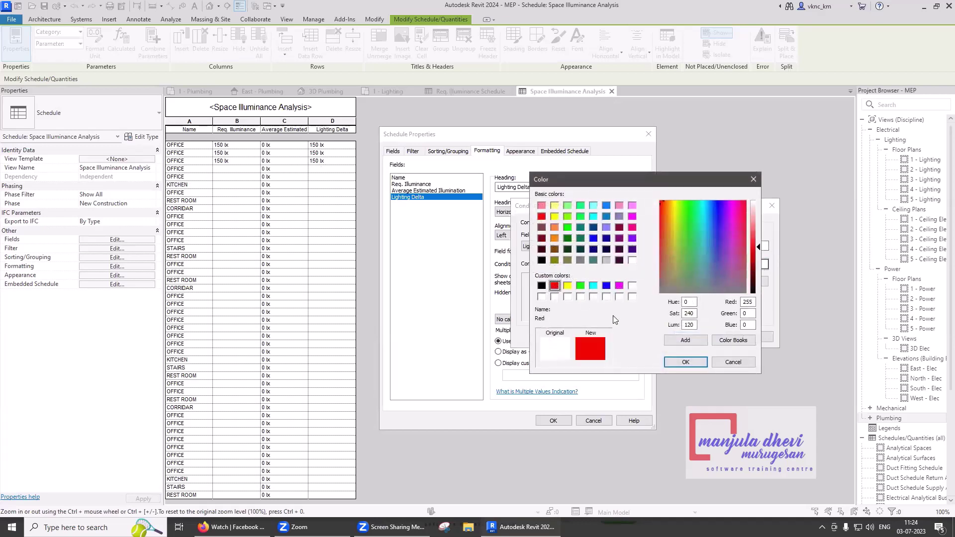
left_click(681, 363)
left_click(693, 338)
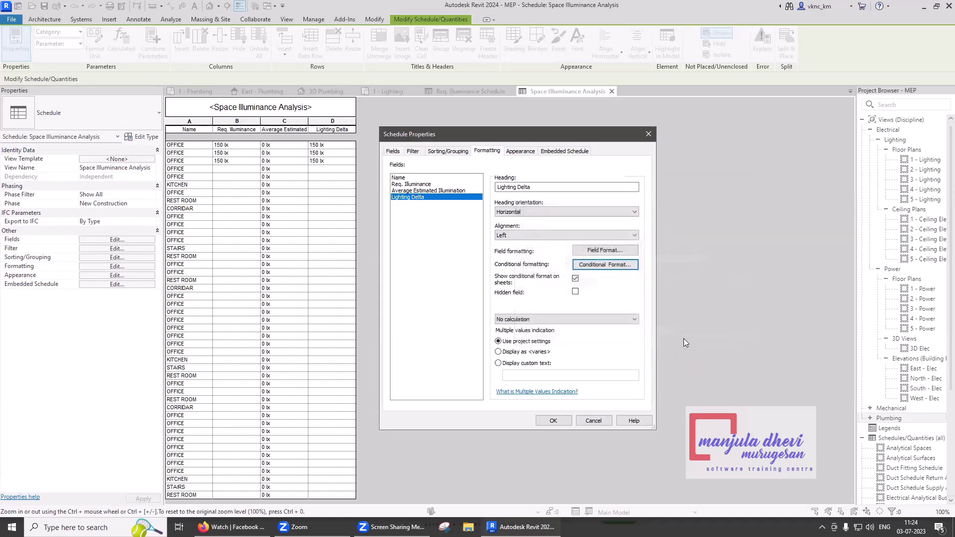
Apply the red highlighting to the schedule and return to the 1 - Lighting floor plan
left_click(552, 421)
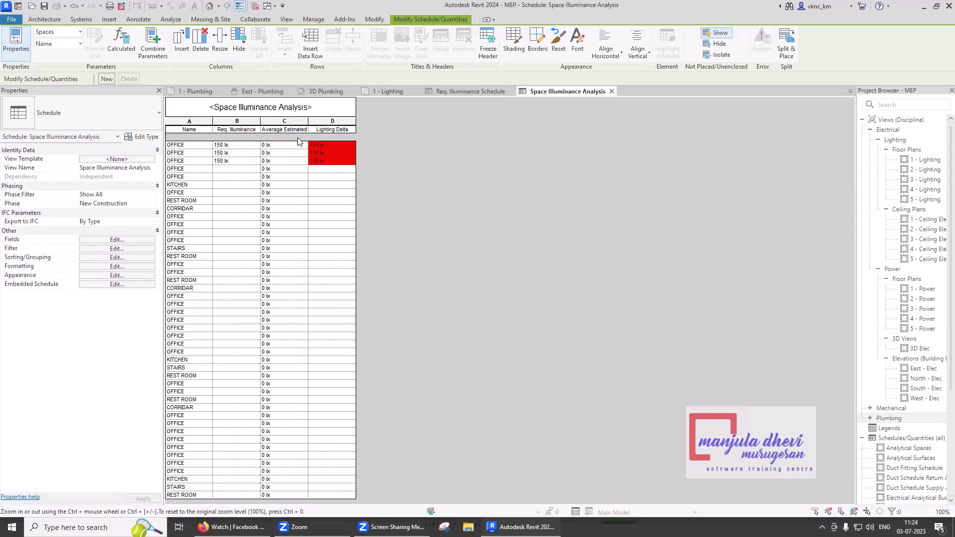
left_click(388, 92)
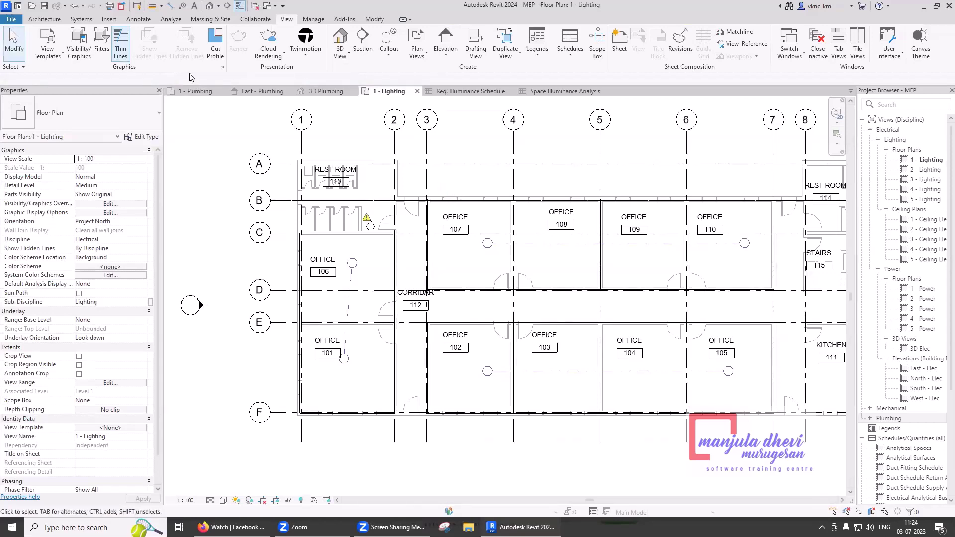
Place a lighting fixture on a face in Office 102, dismissing the not-visible warning
left_click(92, 22)
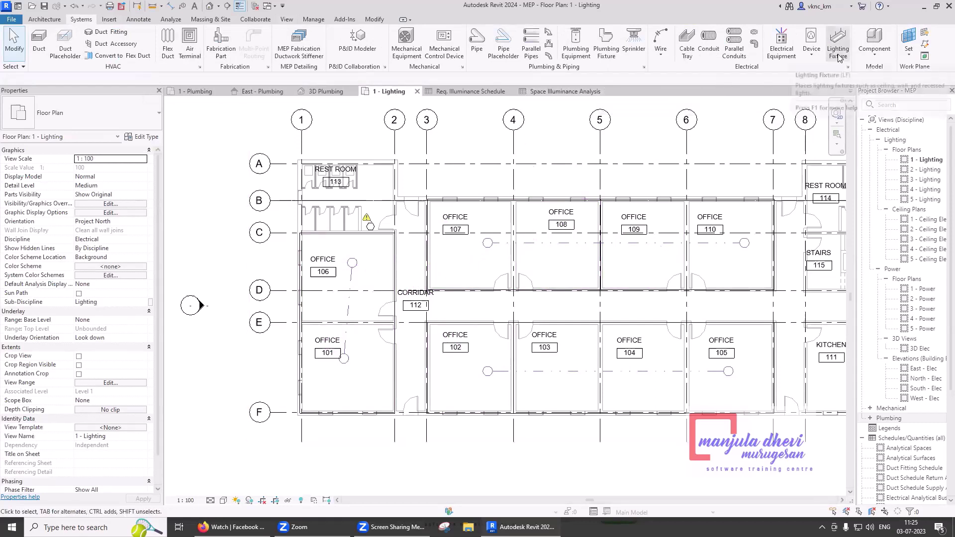
mouse_move(838, 51)
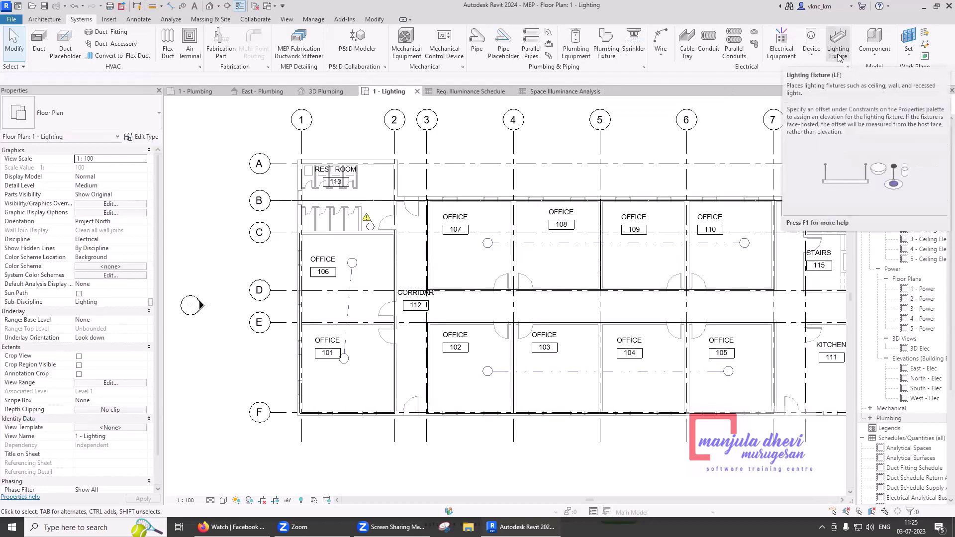
left_click(840, 58)
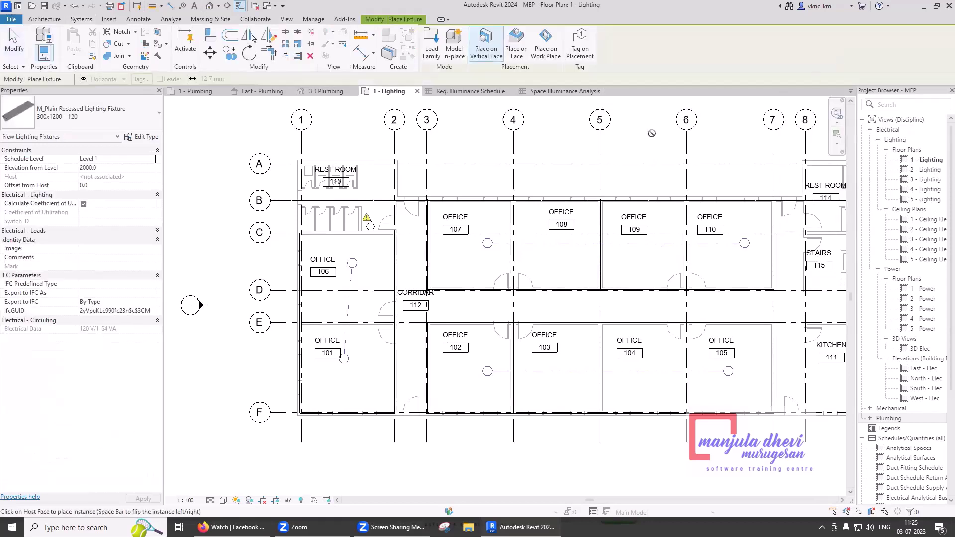
left_click(516, 47)
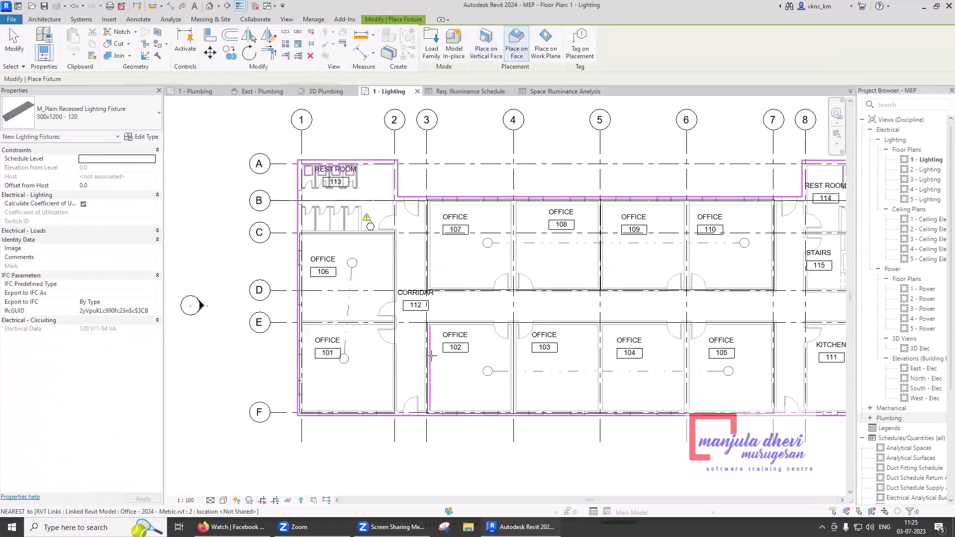
scroll(440, 396, "up", 3)
scroll(438, 395, "up", 2)
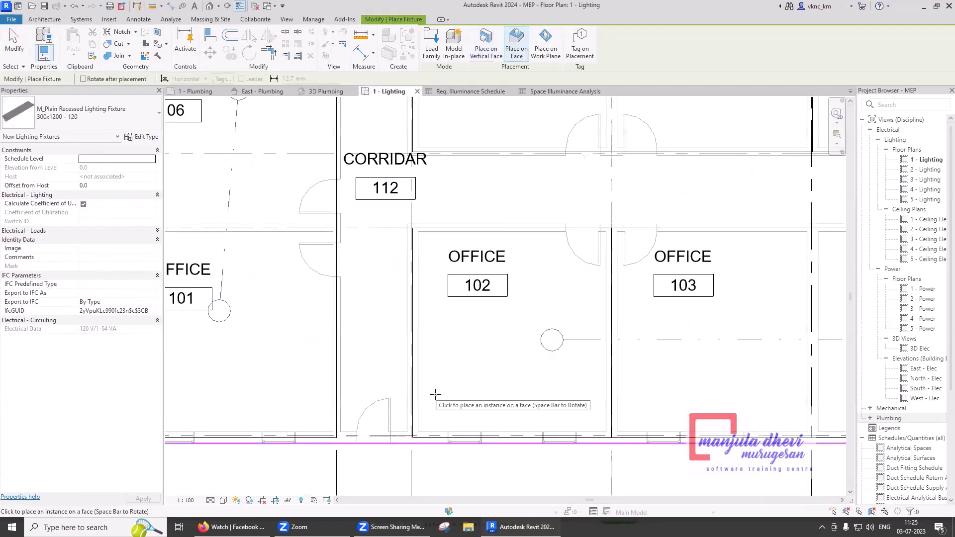
left_click(463, 394)
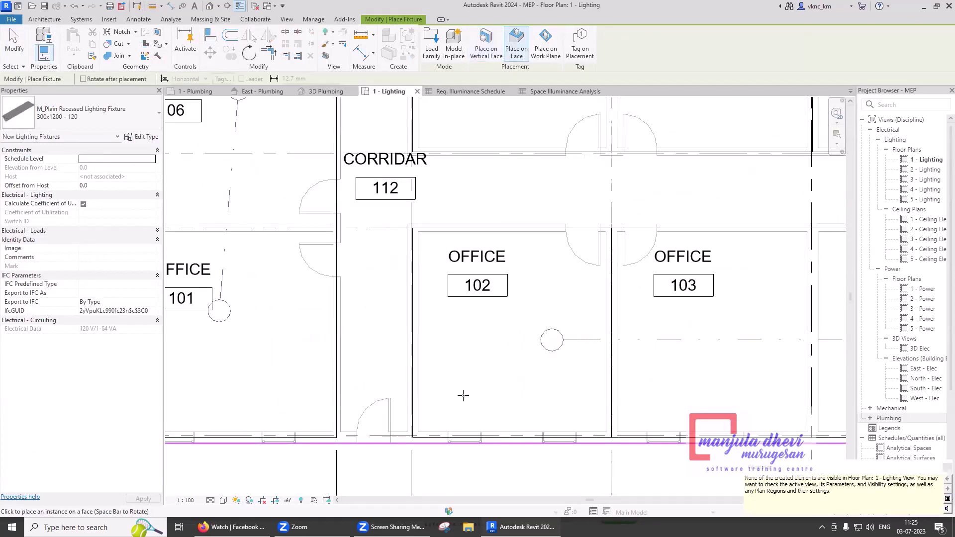
mouse_move(942, 474)
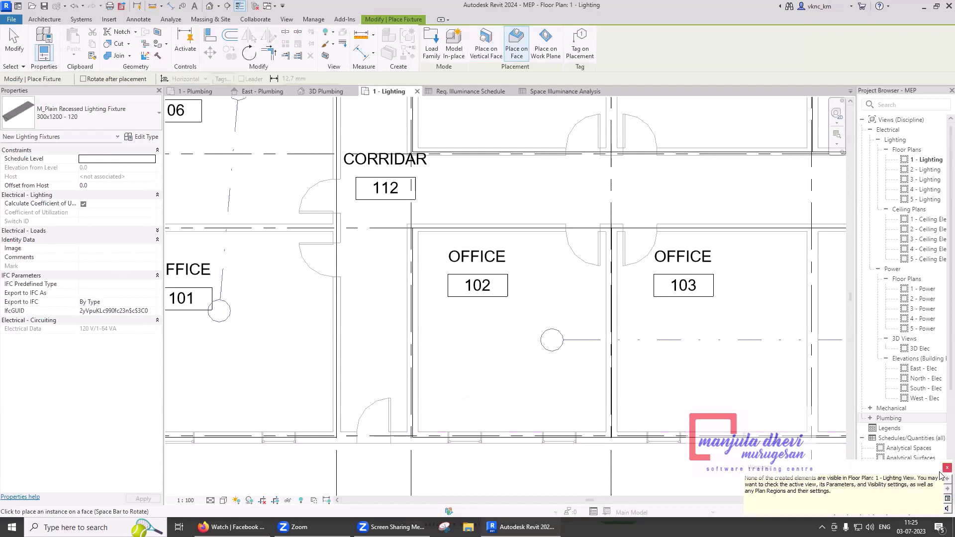
left_click(947, 468)
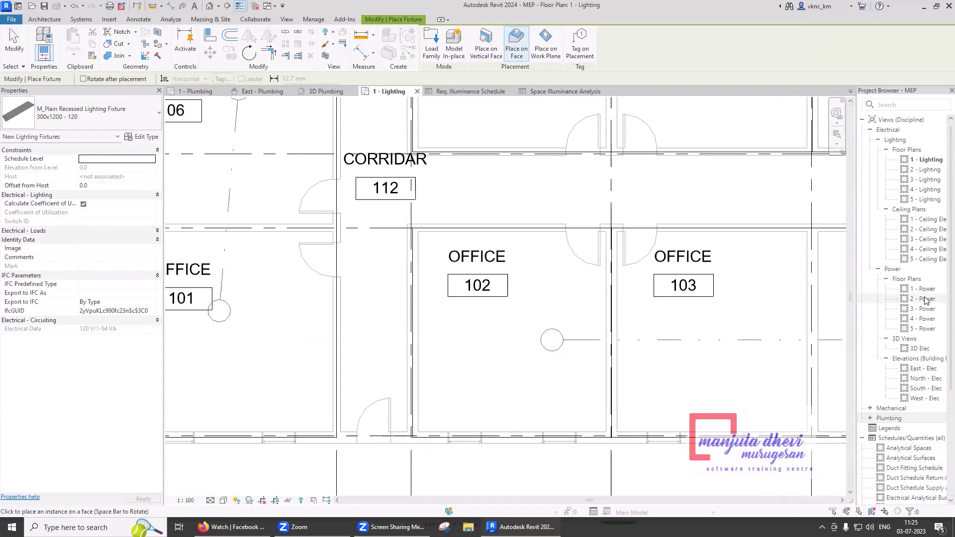
Inspect the new recessed 300x1200 fixture in the 3D Elec view, then return to 1 - Lighting
double_click(922, 348)
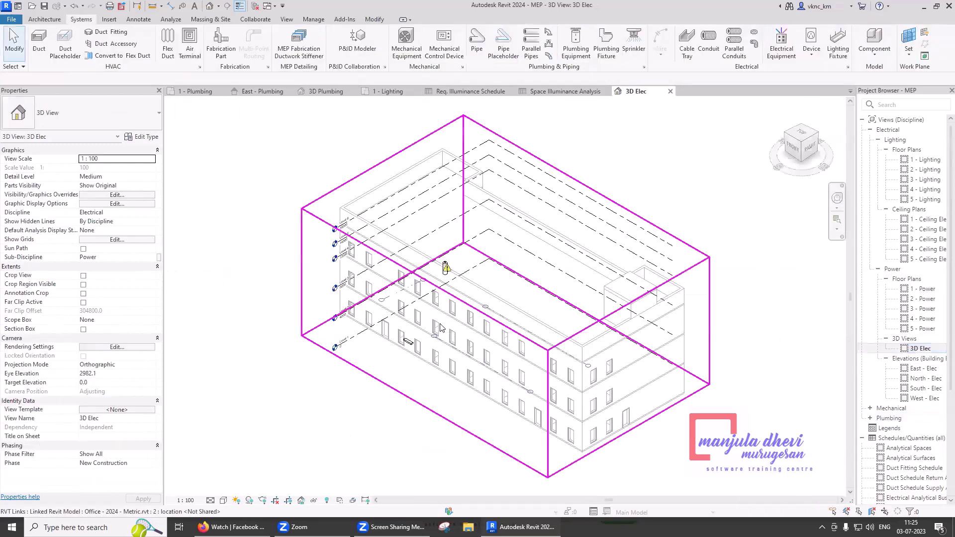
middle_click_drag(447, 323, 401, 379, "shift")
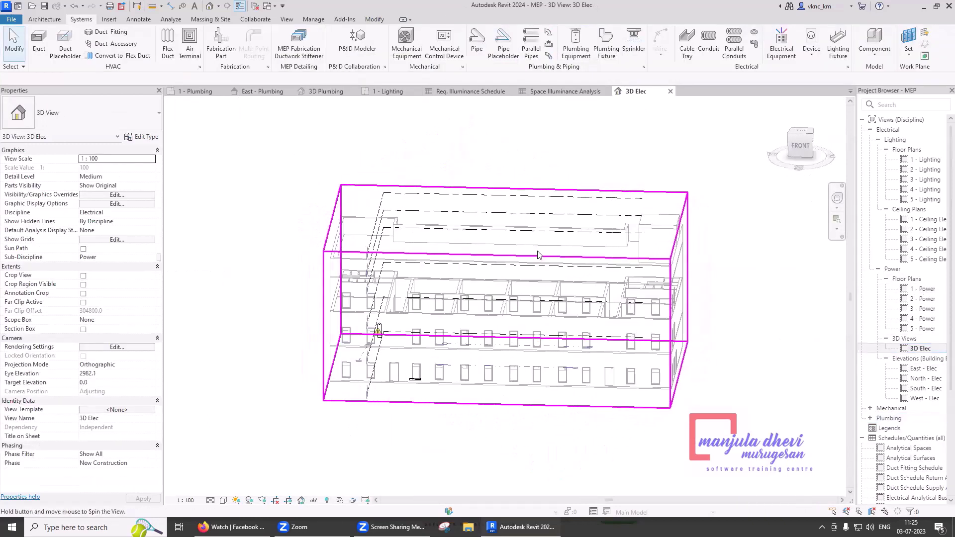
scroll(402, 381, "up", 3)
scroll(413, 383, "up", 3)
scroll(425, 386, "up", 2)
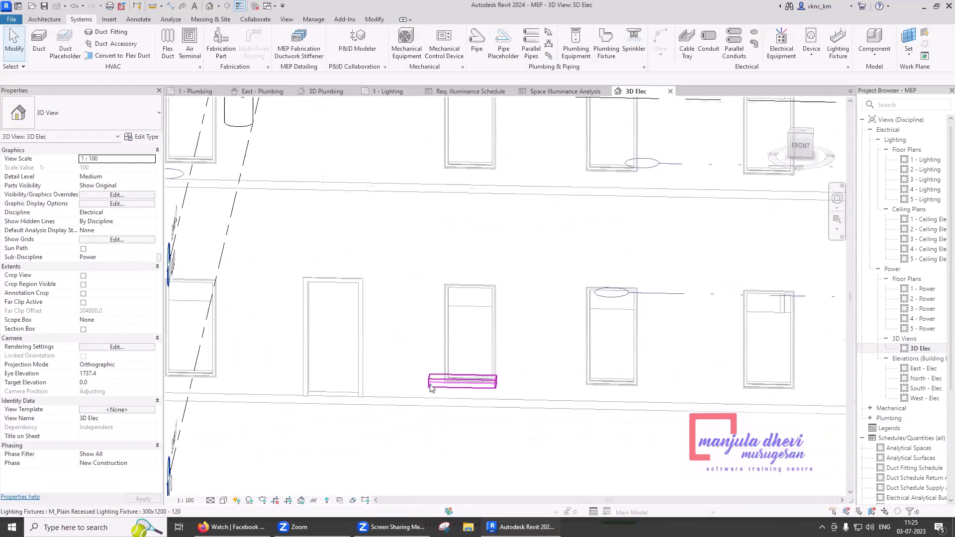
left_click(431, 388)
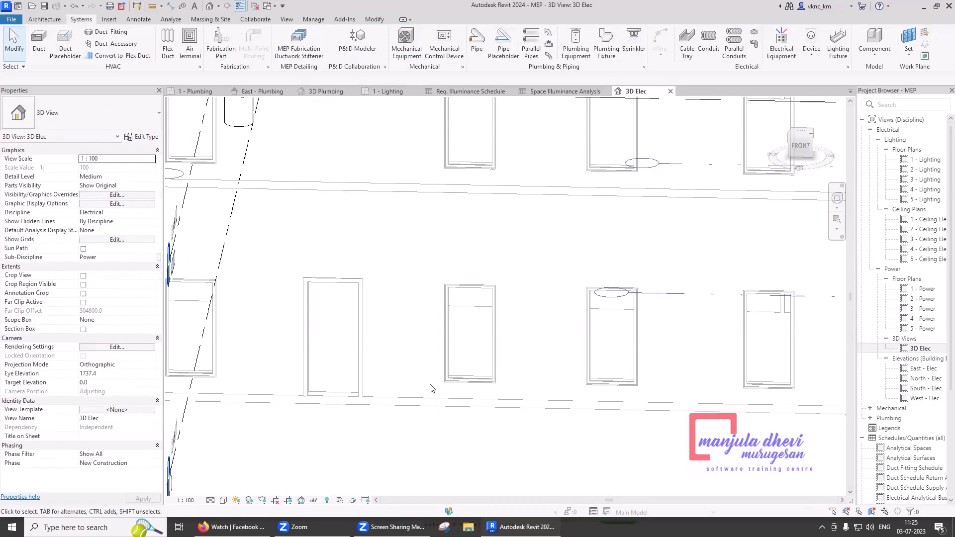
left_click(382, 93)
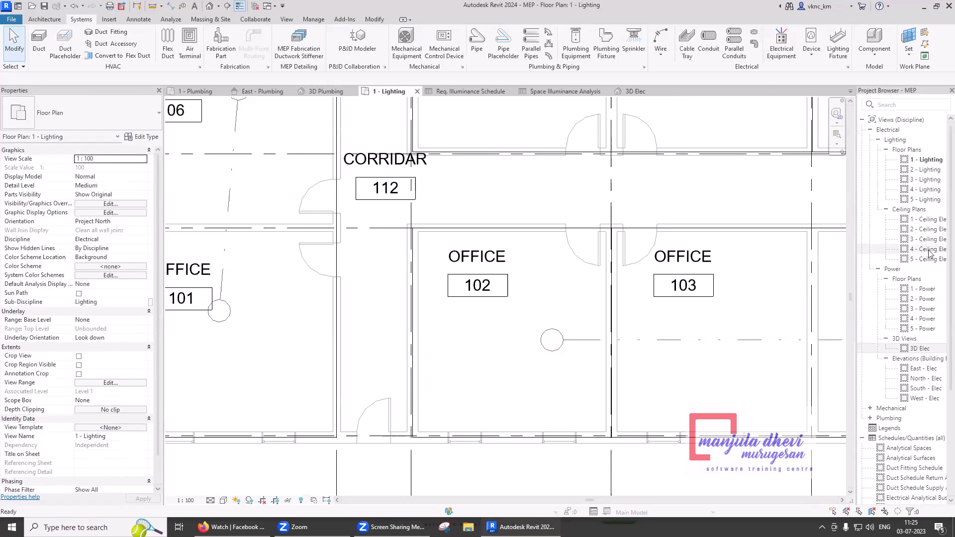
Place a recessed fixture in the 1 - Ceiling Elec plan, in the room between grids E and F
double_click(928, 219)
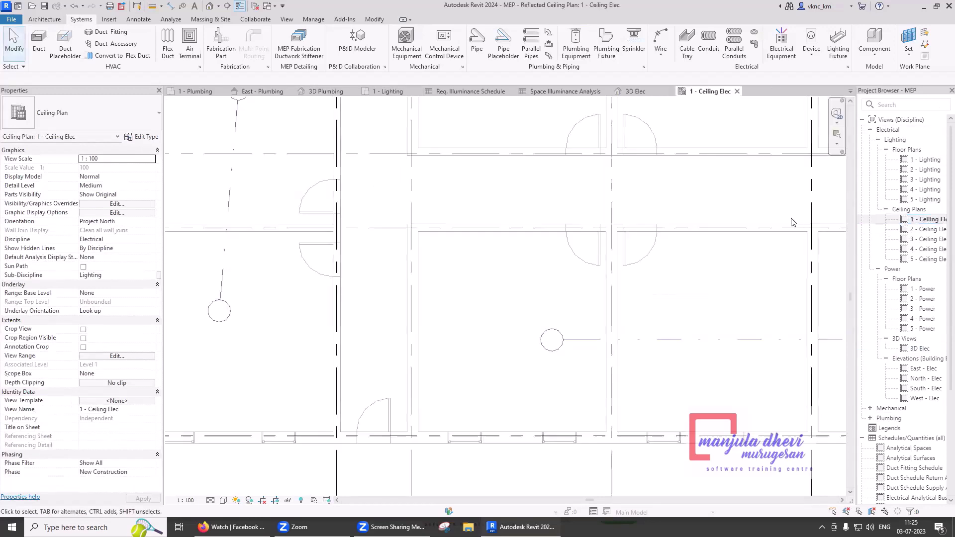
scroll(689, 162, "down", 3)
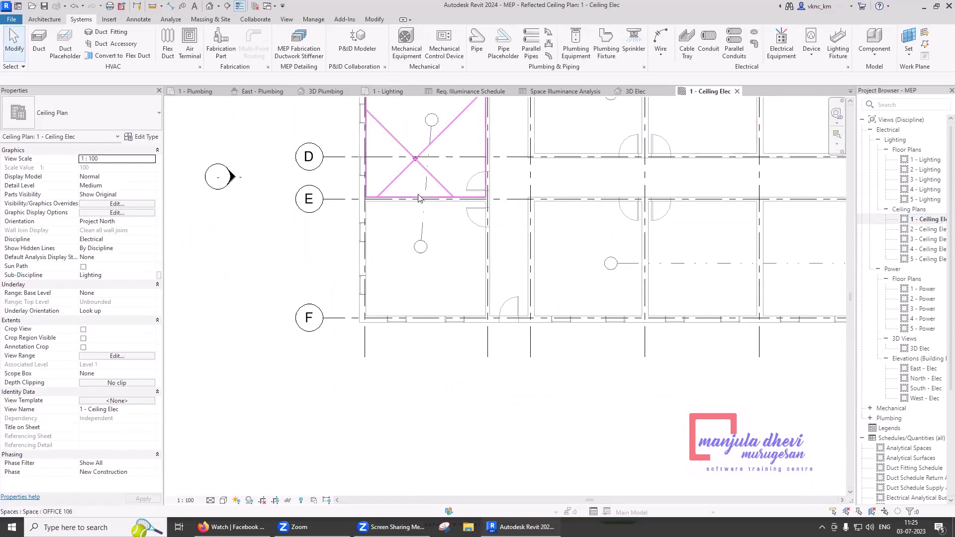
scroll(420, 195, "up", 2)
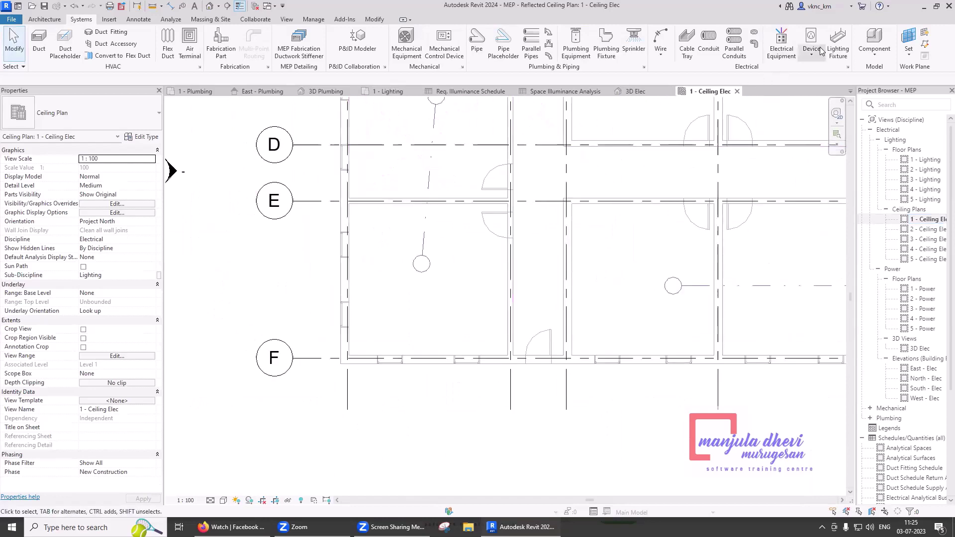
left_click(836, 45)
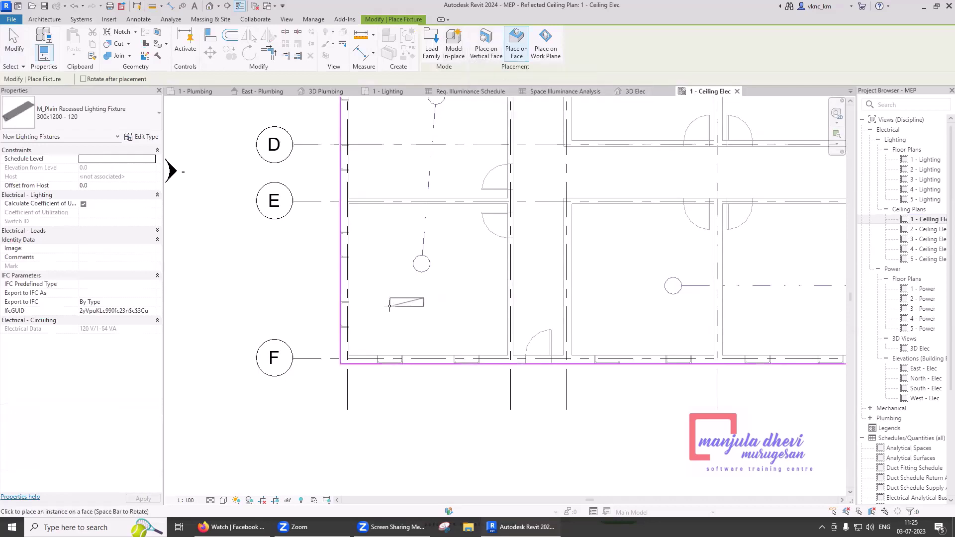
left_click(407, 302)
key("Escape")
key("Escape")
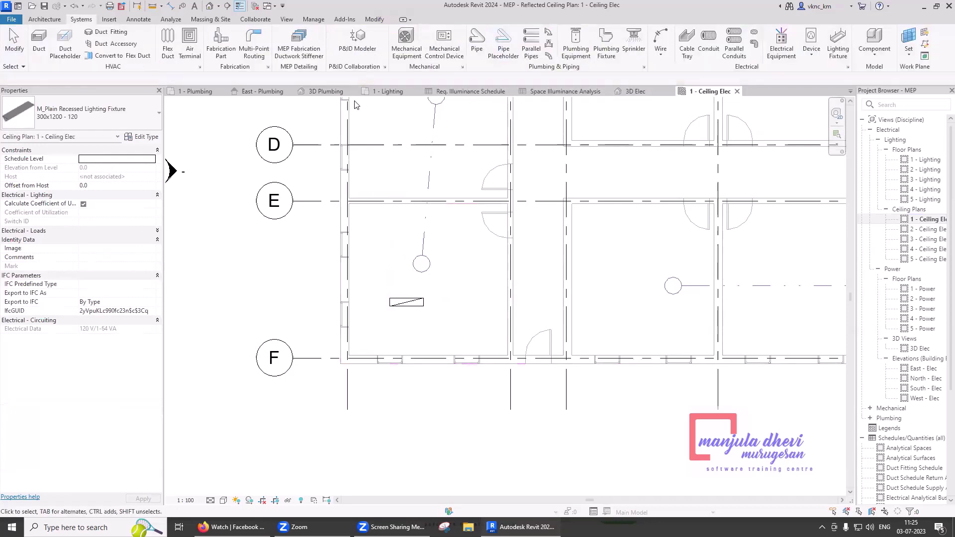
Compare the new fixture across the 1 - Lighting, 1 - Ceiling Elec and 3D Elec views
left_click(386, 92)
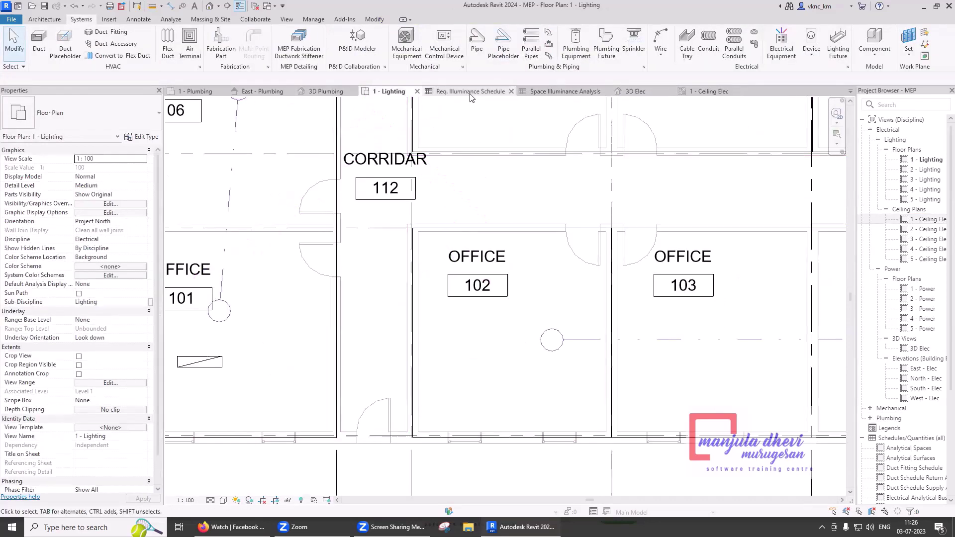
left_click(695, 95)
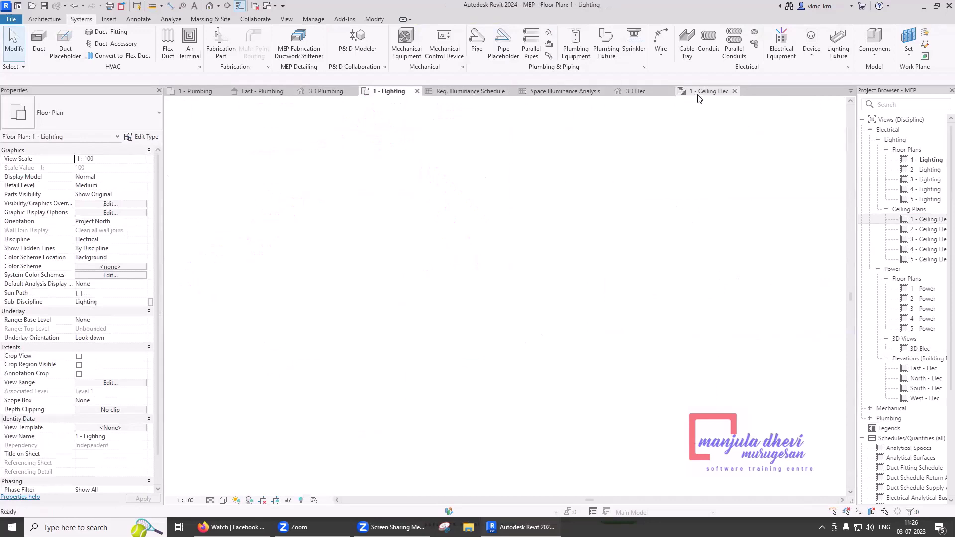
left_click(638, 93)
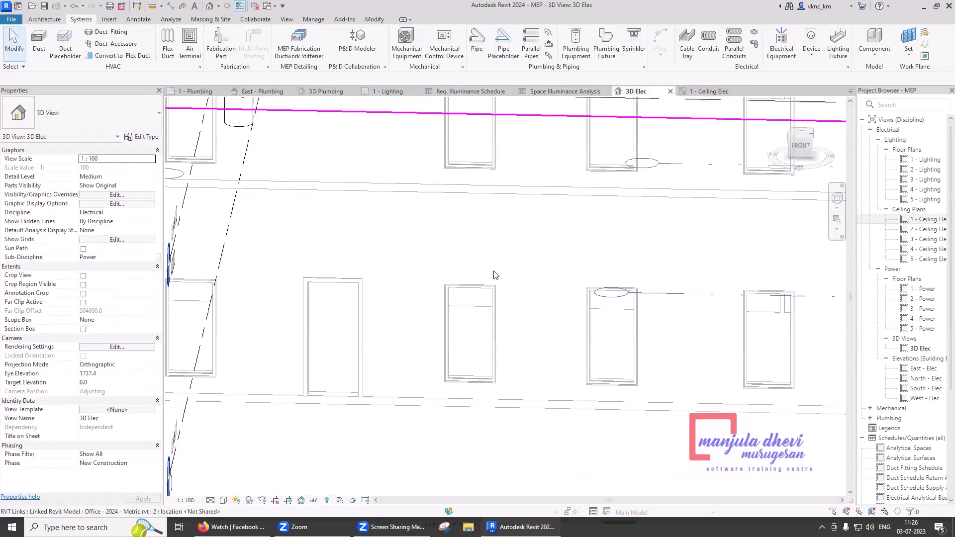
scroll(499, 280, "down", 1)
scroll(499, 279, "down", 1)
scroll(499, 280, "down", 1)
scroll(373, 261, "up", 1)
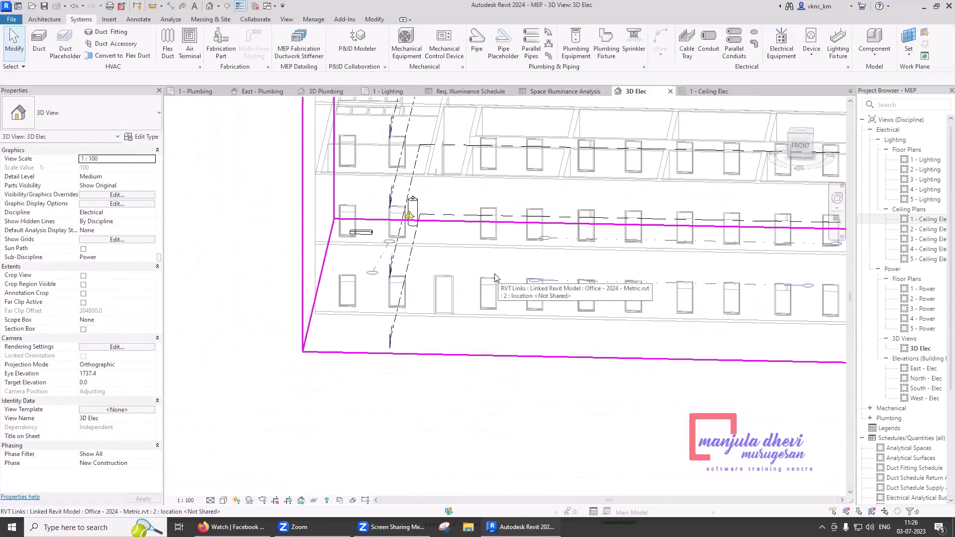
scroll(373, 260, "up", 1)
scroll(373, 260, "up", 1)
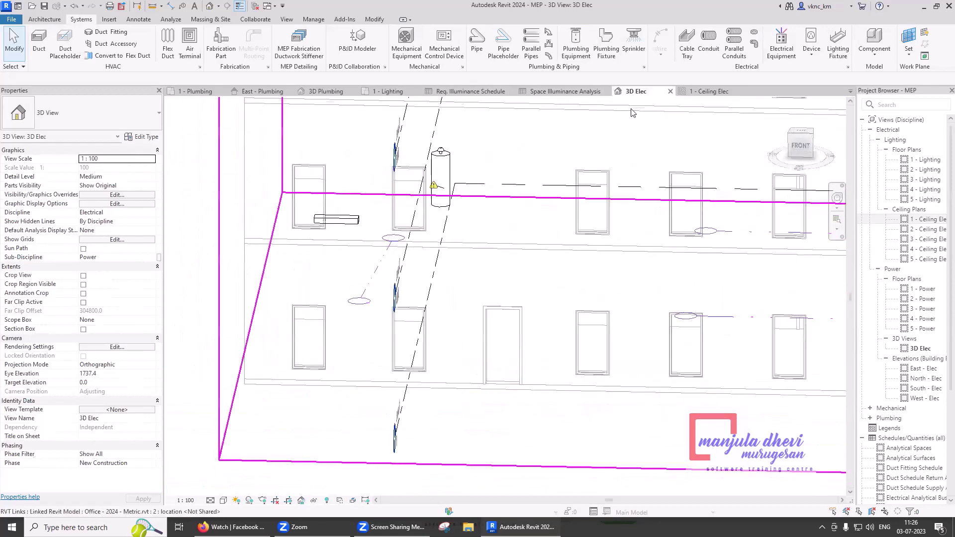
Check the recessed fixture in 3D Elec, delete it, and go back to 1 - Ceiling Elec
left_click(706, 93)
left_click(405, 309)
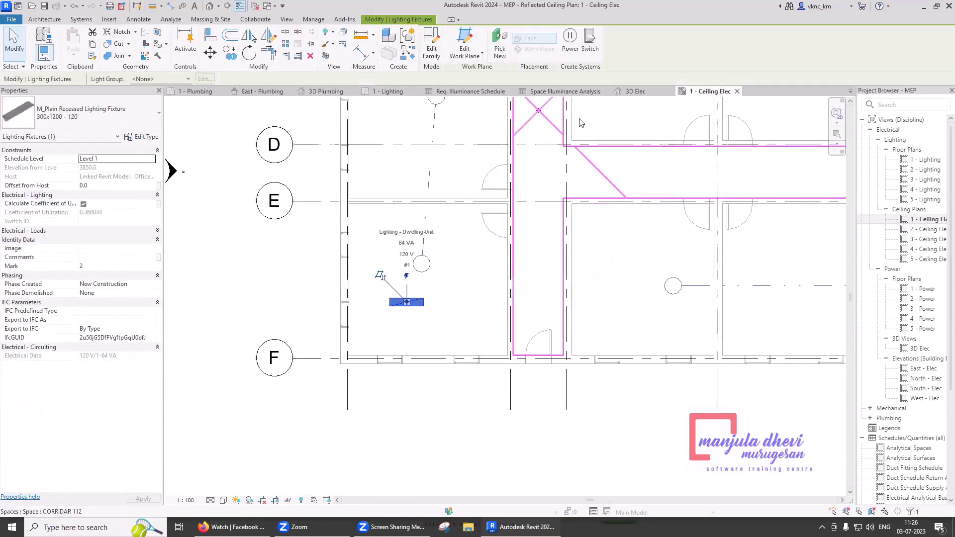
left_click(636, 91)
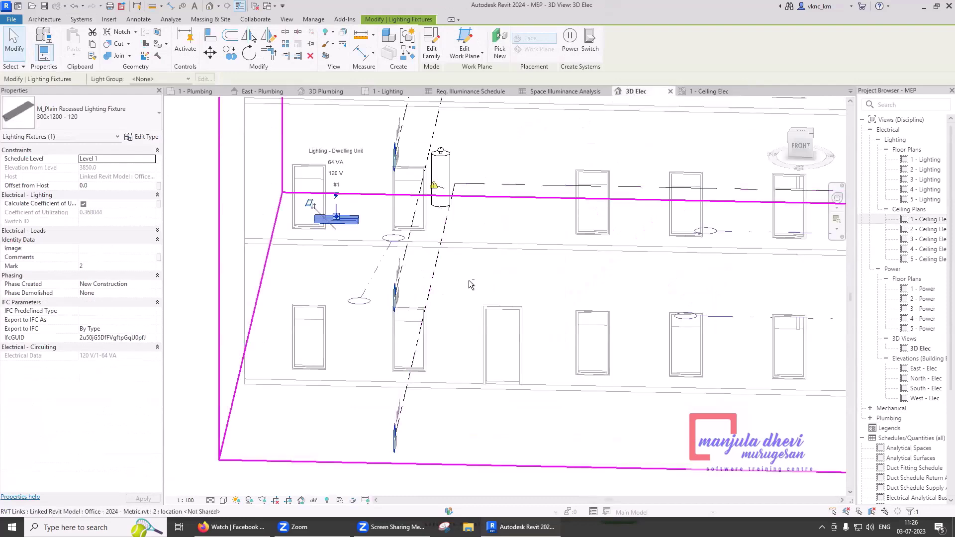
mouse_move(468, 279)
middle_mouse_down("shift")
mouse_move(512, 222)
mouse_move(461, 219)
middle_mouse_up("shift")
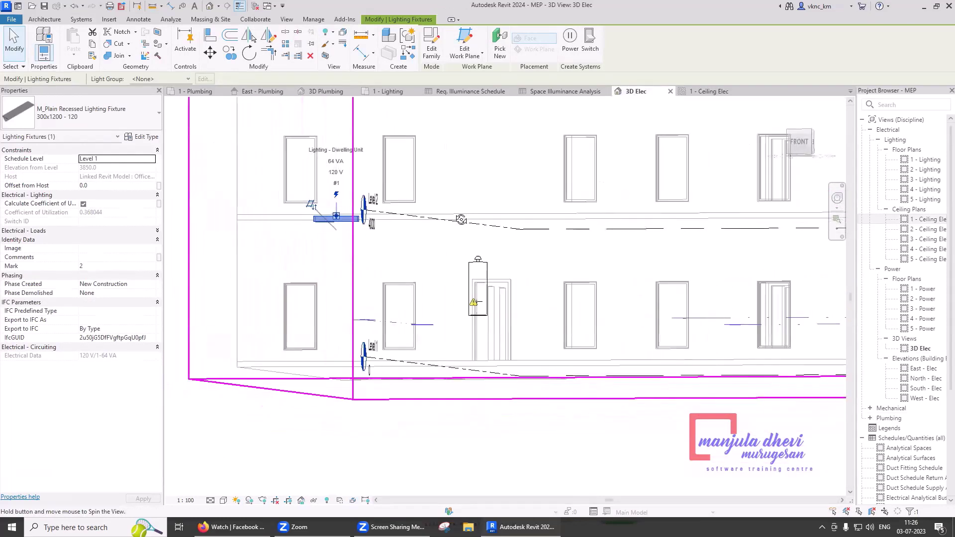
scroll(328, 226, "up", 2)
scroll(328, 228, "up", 2)
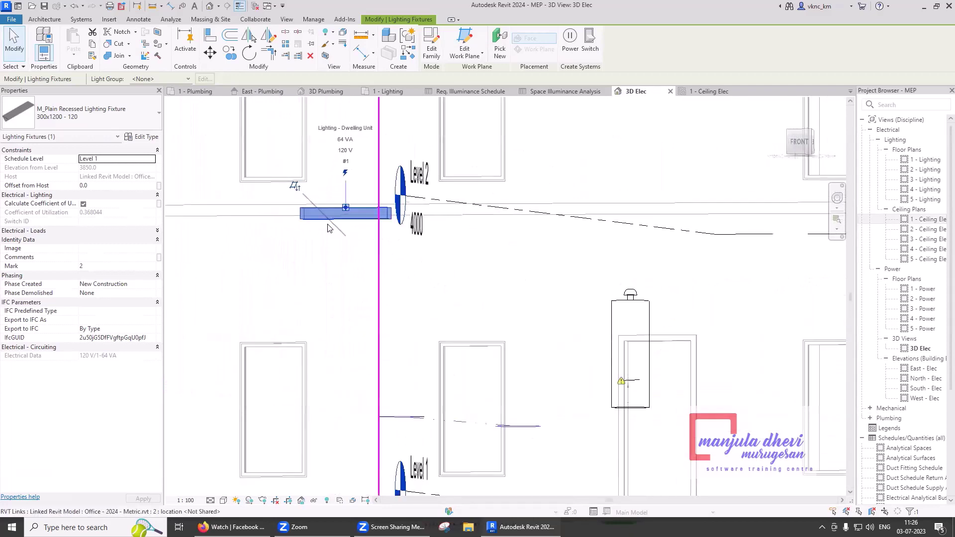
key("Delete")
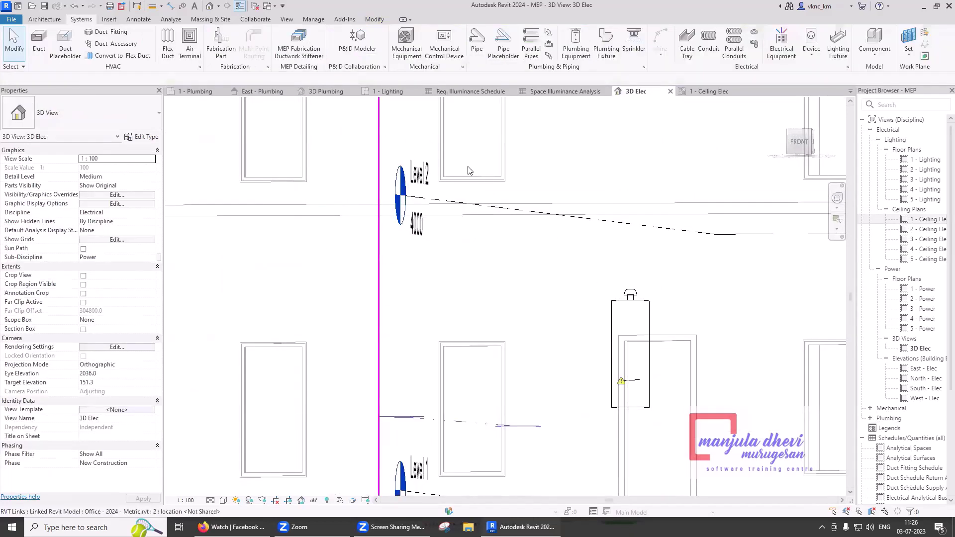
left_click(709, 91)
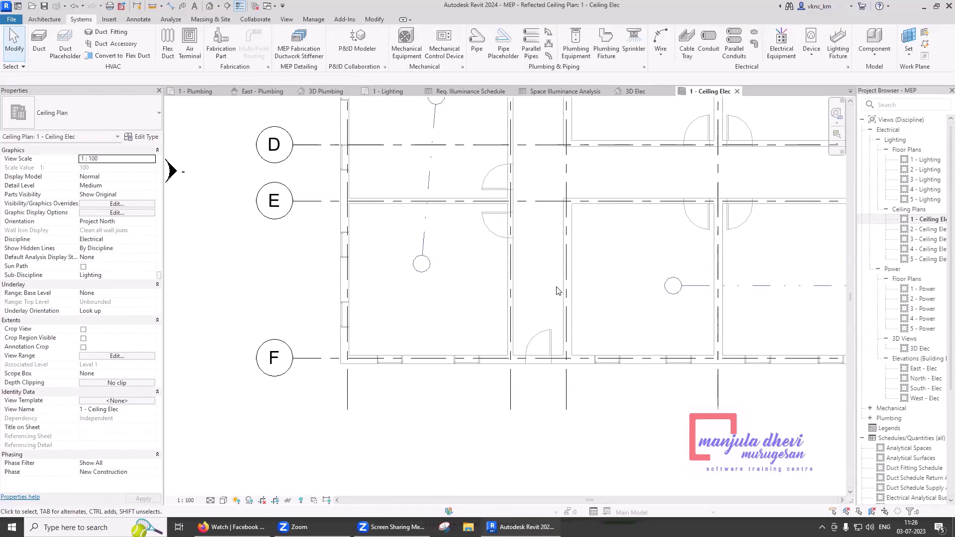
Show the Architecture ribbon tools while the 1 - Ceiling Elec plan stays open
left_click(44, 19)
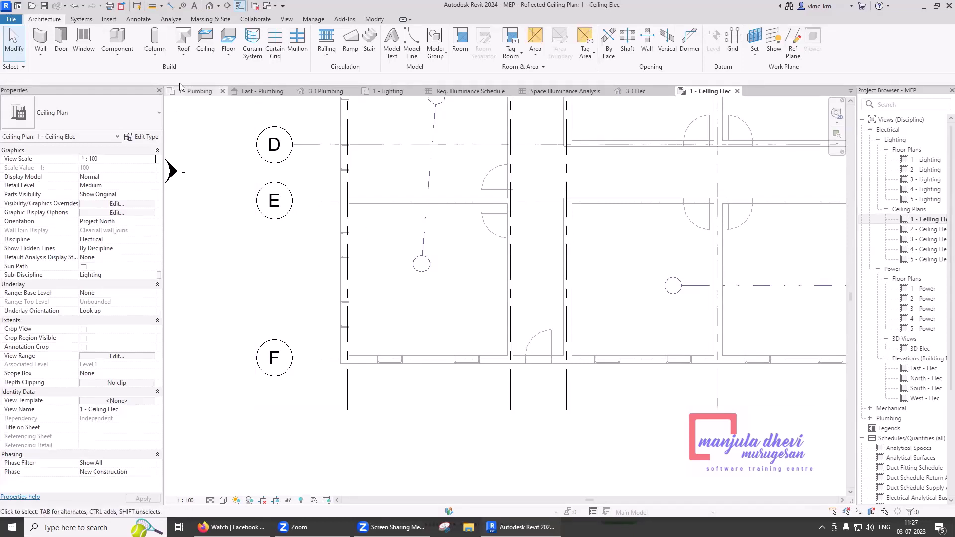
Add an automatic grid ceiling to the left room and a sketched rectangular one to the right room
left_click(205, 42)
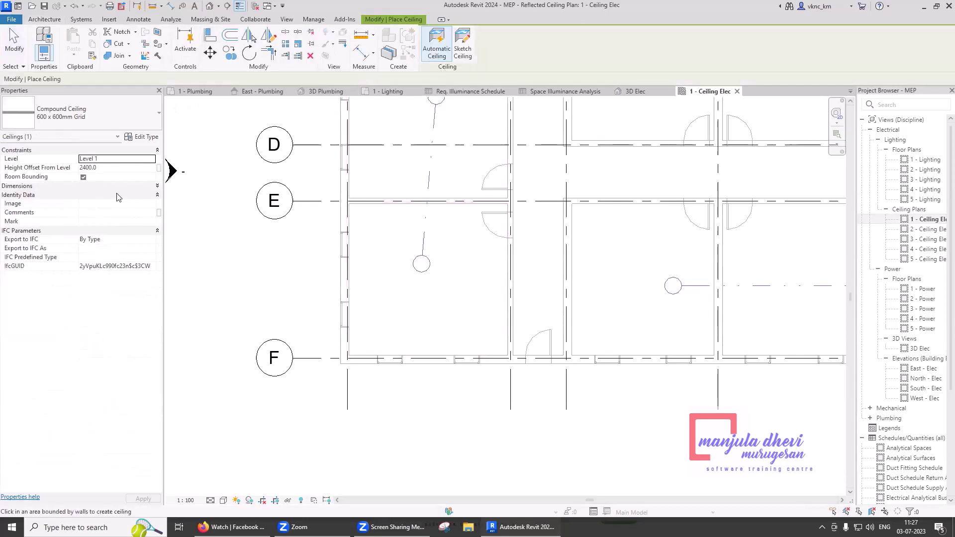
left_click(379, 257)
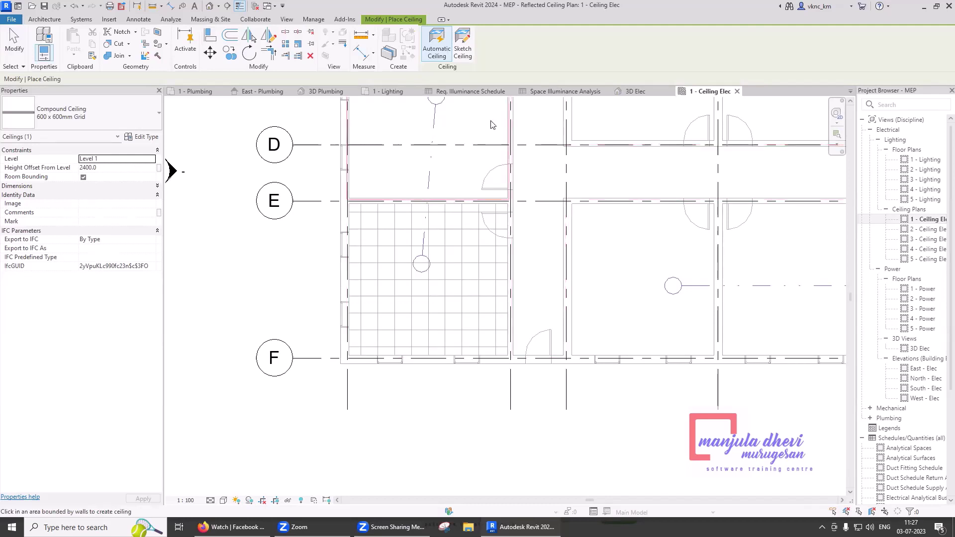
left_click(467, 54)
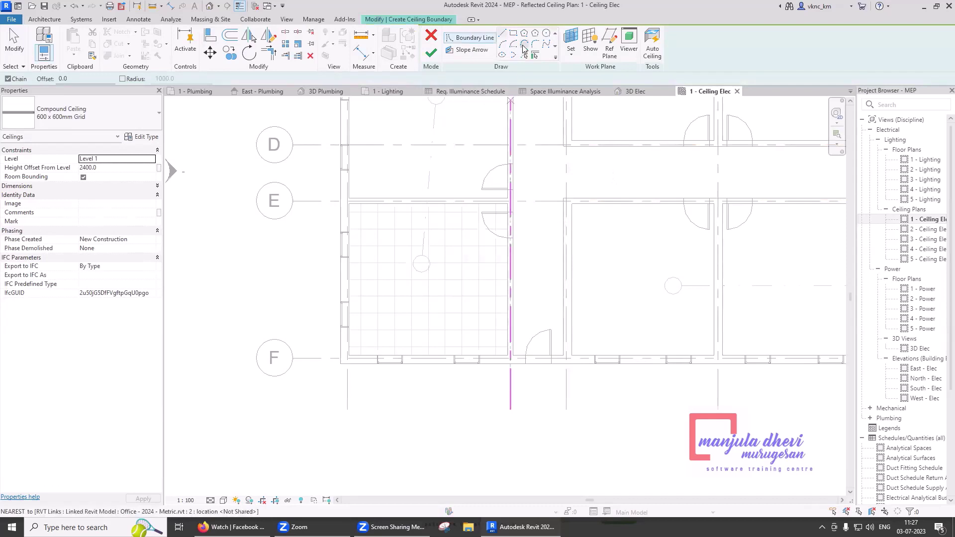
left_click(513, 33)
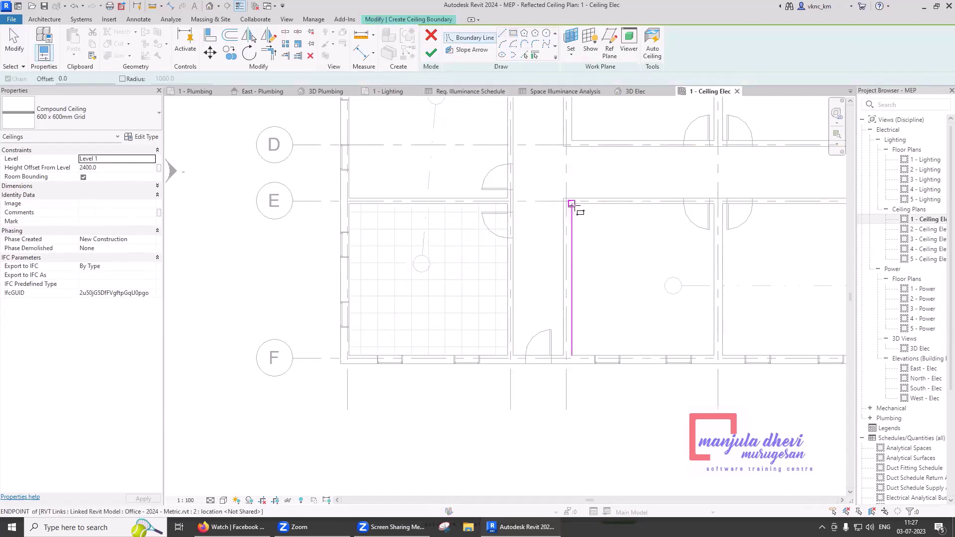
left_click(572, 204)
left_click(714, 356)
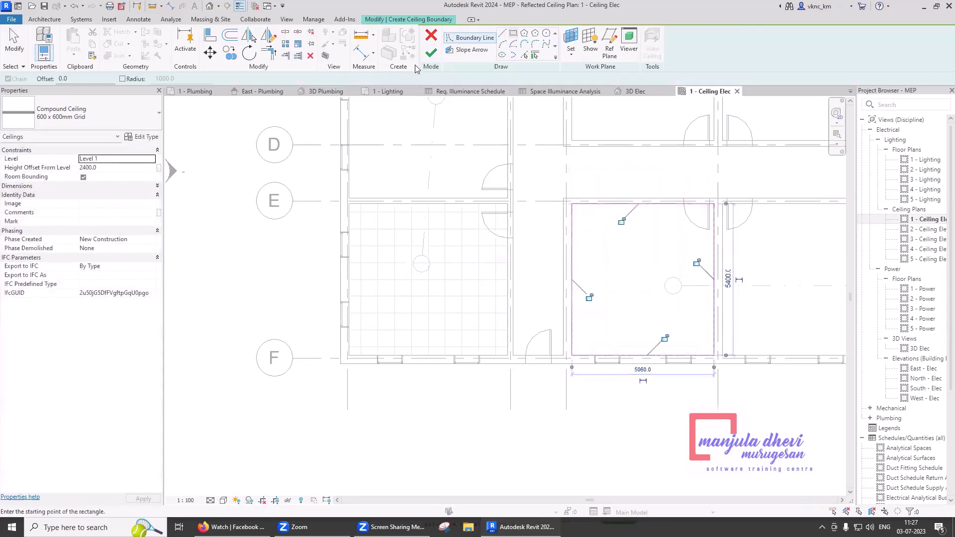
left_click(431, 52)
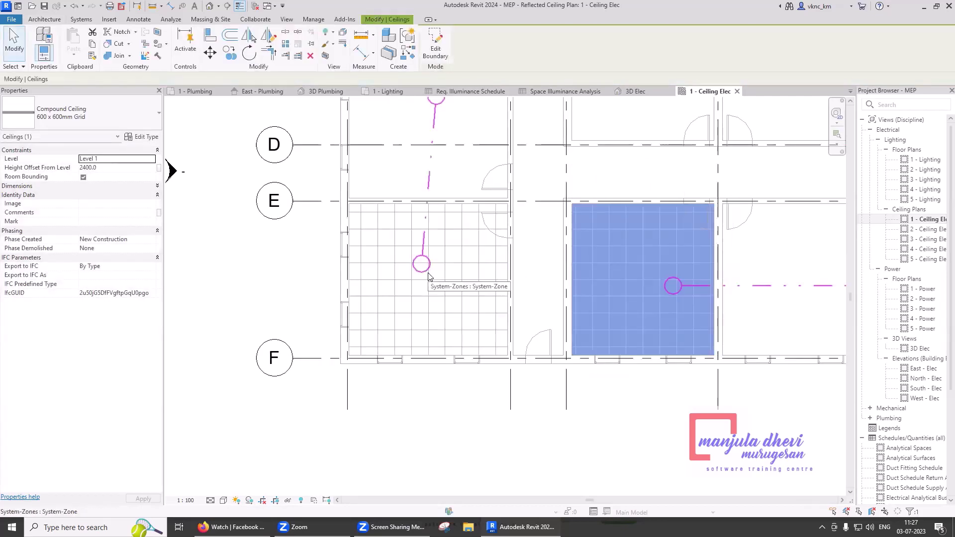
left_click(423, 332)
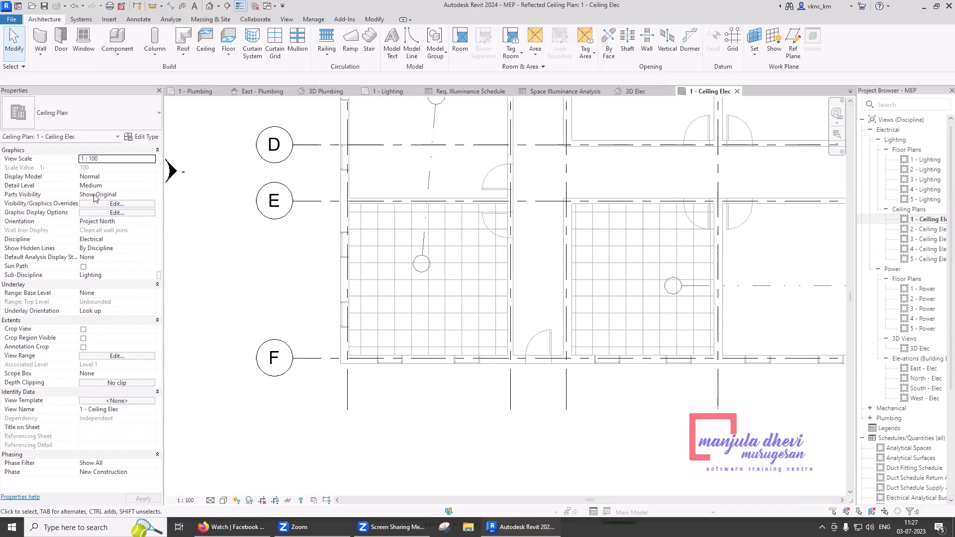
Apply the Architectural Reflected Ceiling Plan view template and inspect the left room's ceiling
left_click(127, 402)
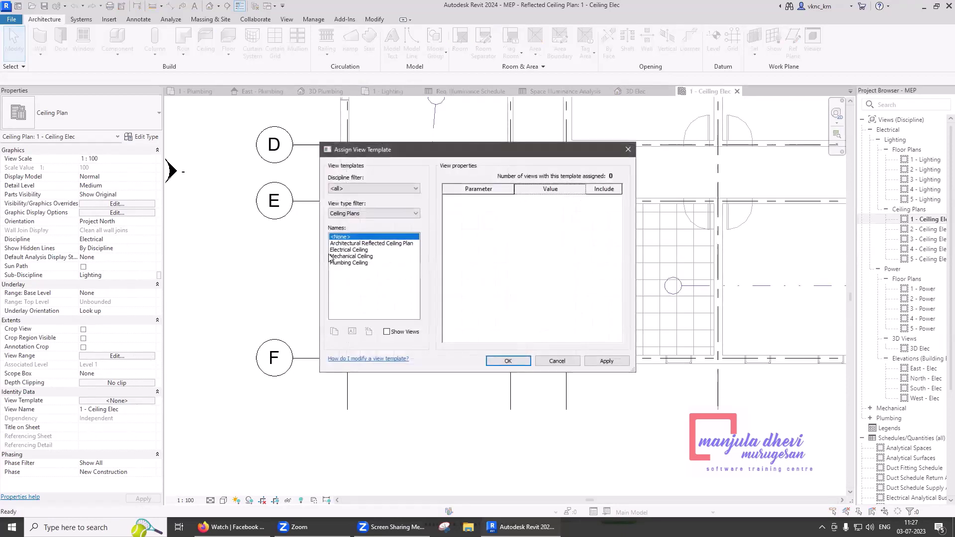
left_click(349, 244)
left_click(504, 362)
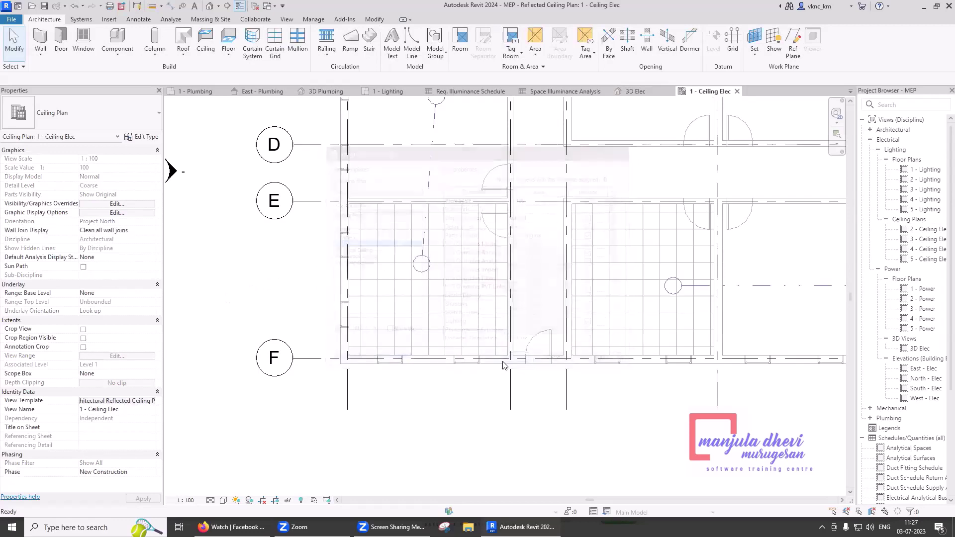
left_click(485, 282)
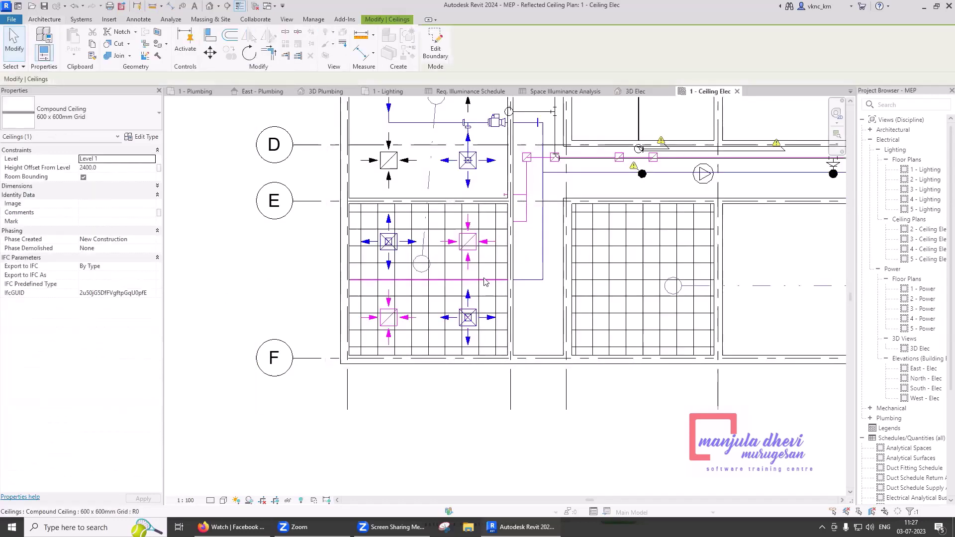
key("Escape")
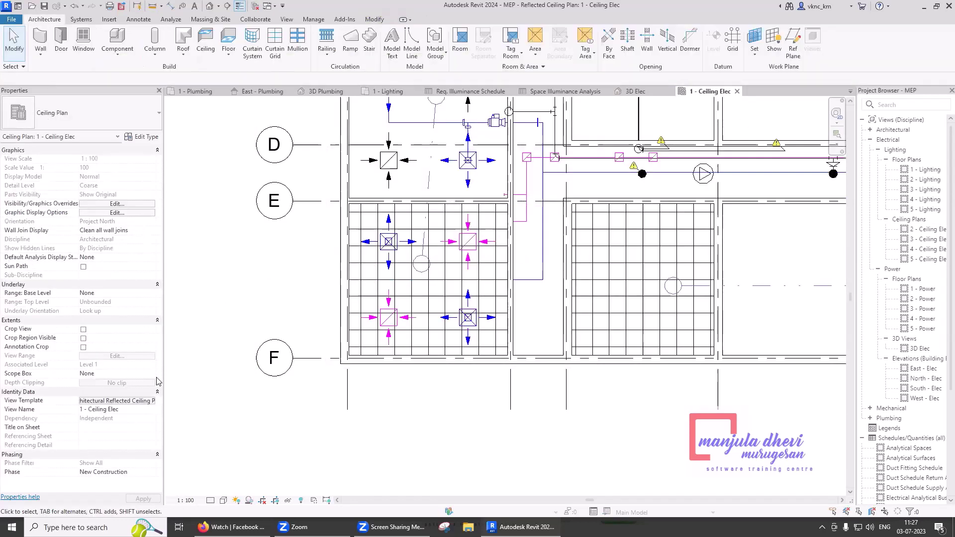
Switch the plan's view template to Electrical Ceiling
left_click(145, 401)
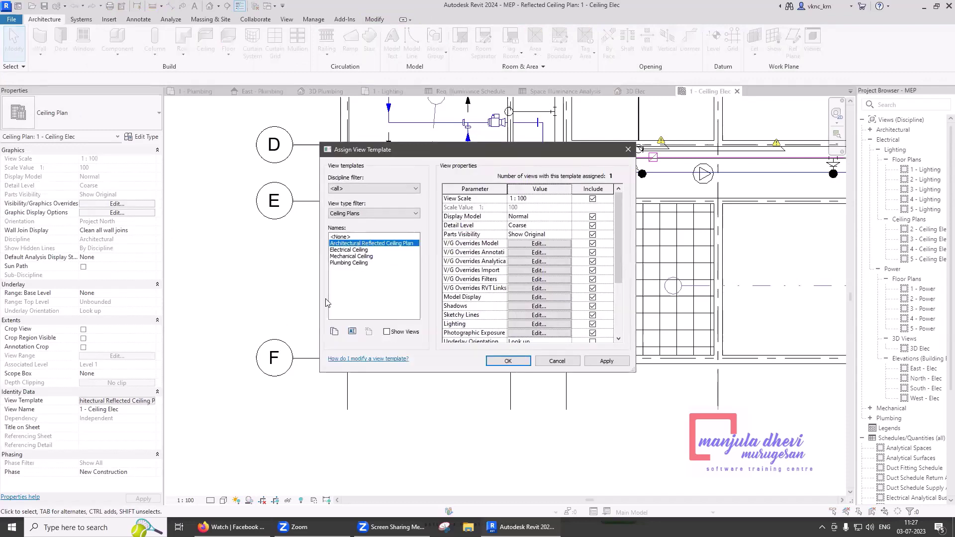
left_click(349, 250)
left_click(502, 362)
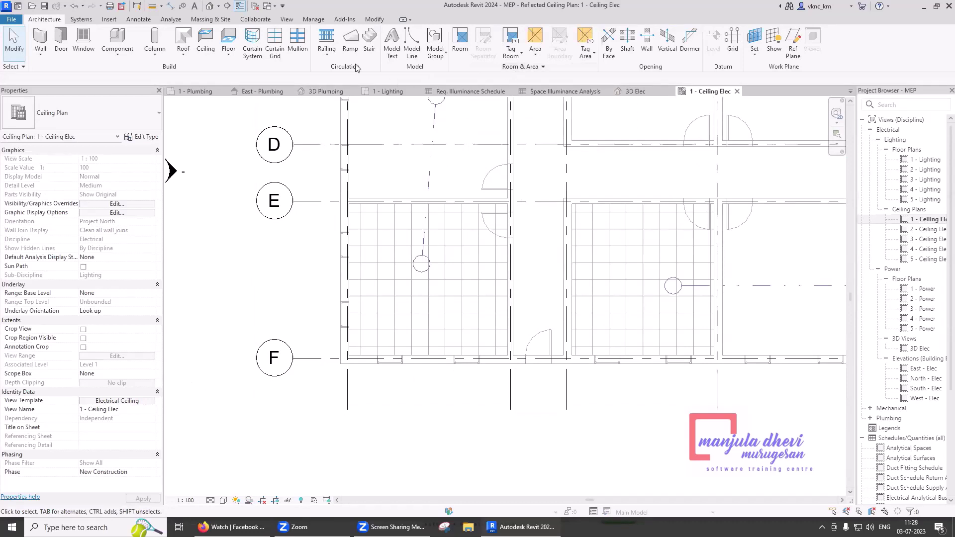
Load M_Ceiling Light - Flat Round from English > Lighting > MEP > Internal for lighting fixture placement
left_click(79, 20)
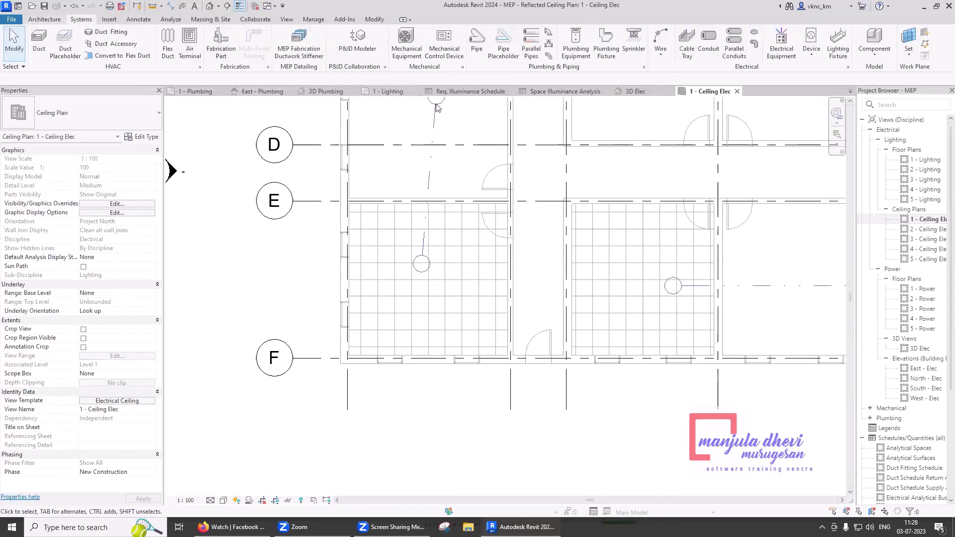
left_click(838, 45)
left_click(432, 48)
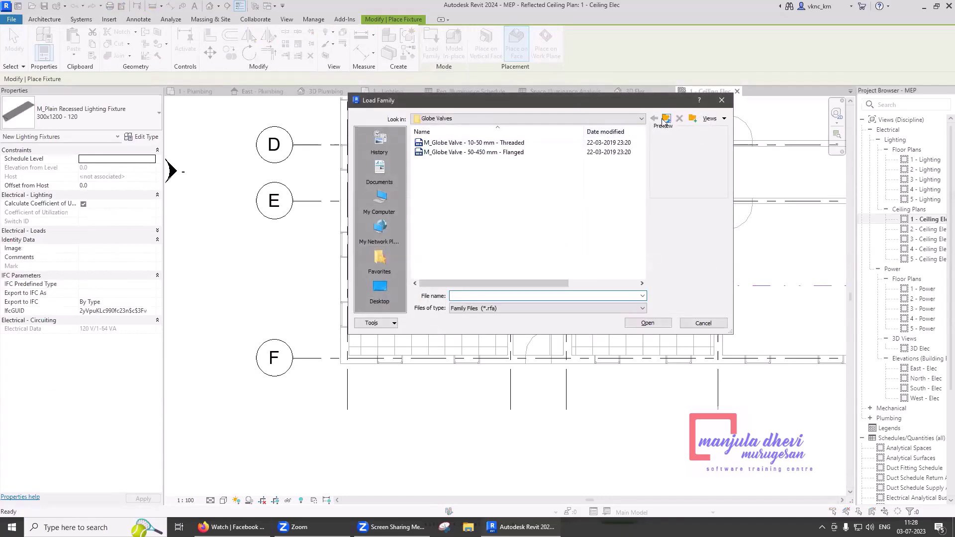
left_click(666, 120)
left_click(666, 120)
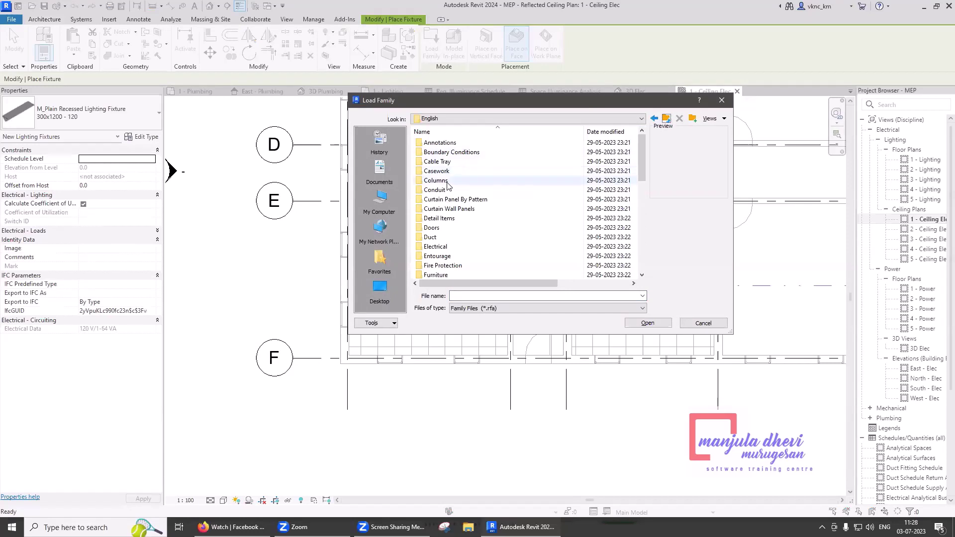
scroll(447, 185, "down", 2)
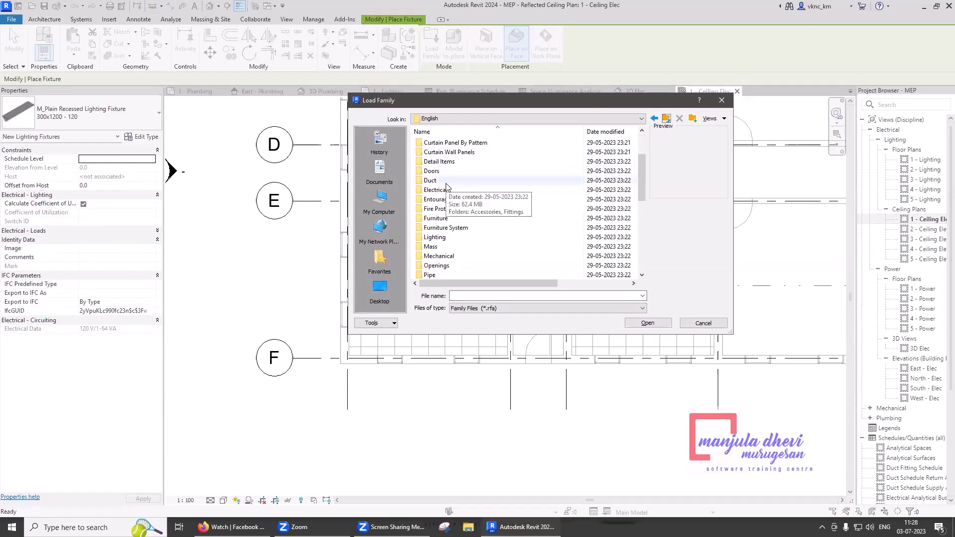
double_click(434, 238)
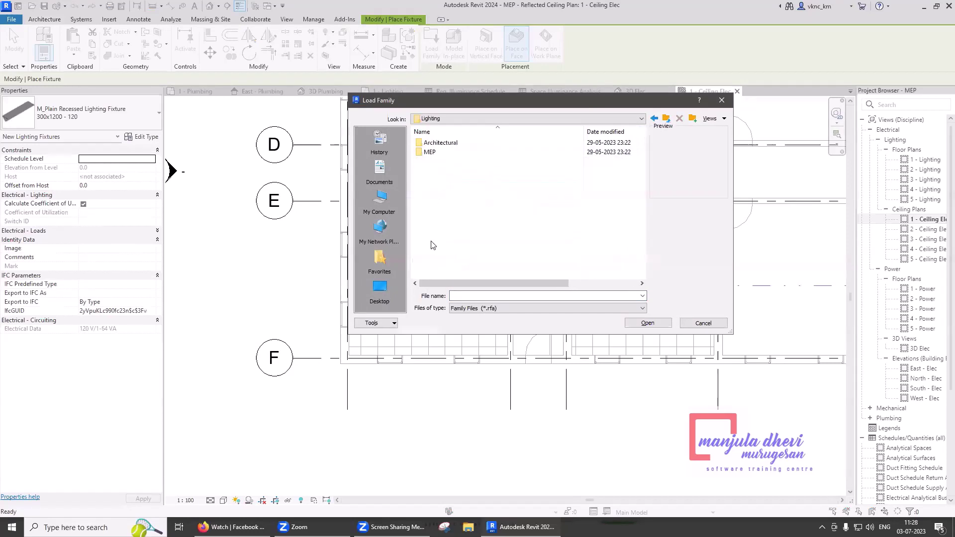
double_click(430, 152)
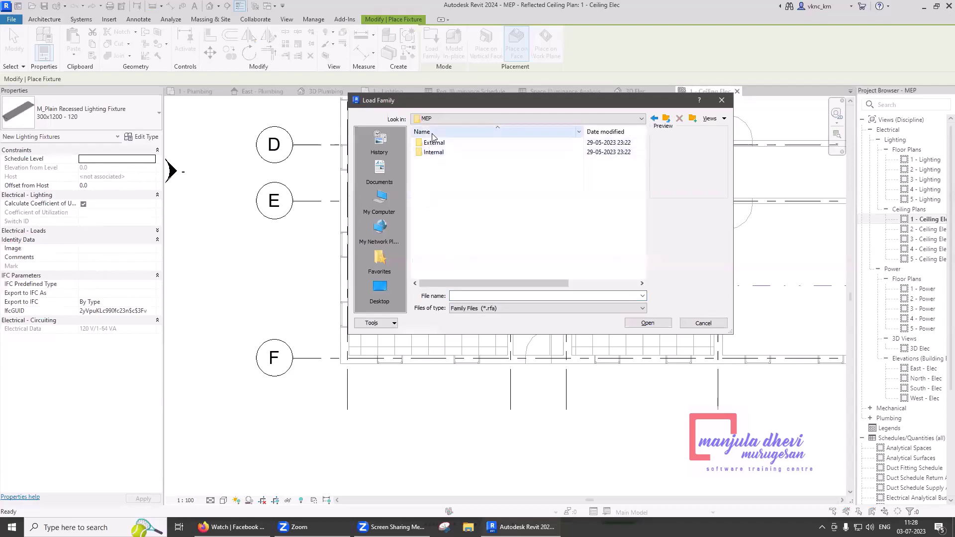
double_click(434, 152)
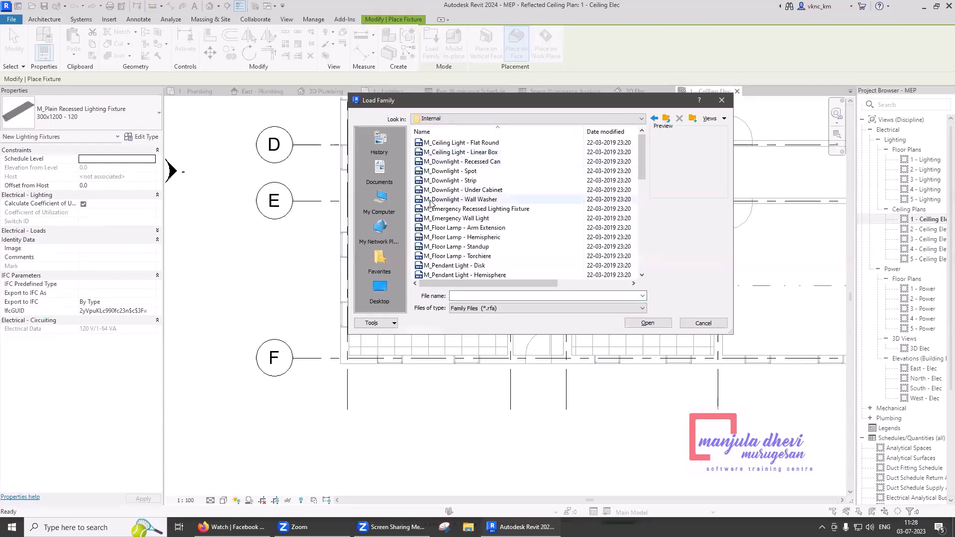
left_click(466, 143)
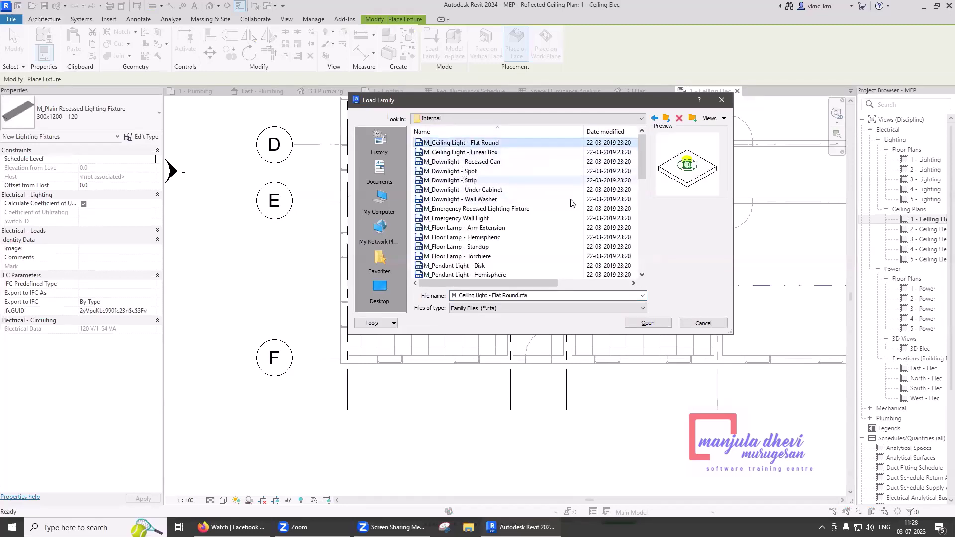
left_click(648, 323)
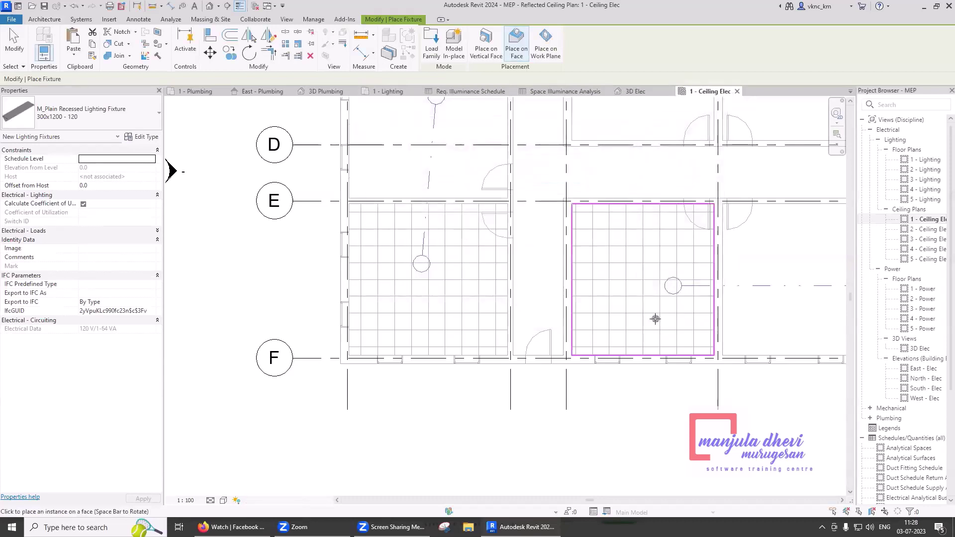
Place 60W - 120V flat round ceiling lights in the left office to make four
left_click(71, 119)
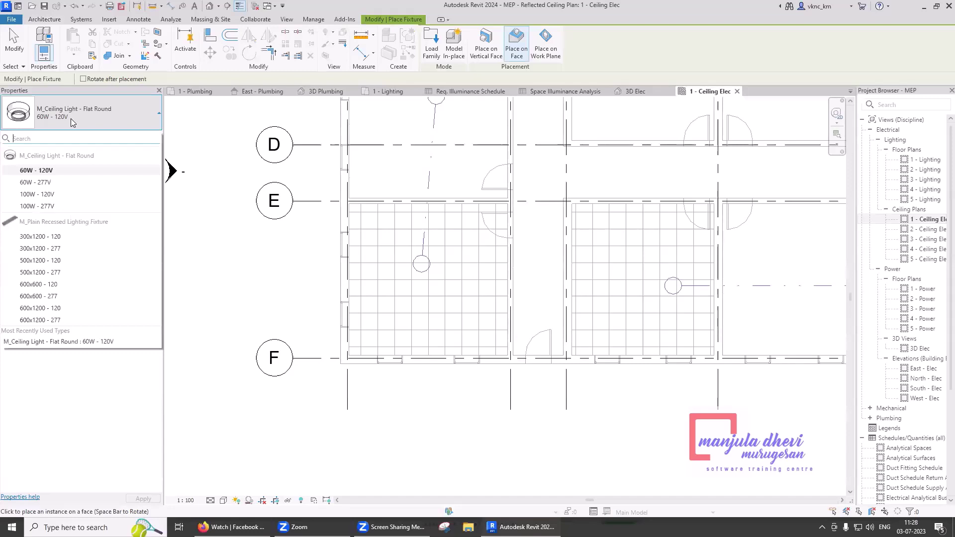
left_click(49, 171)
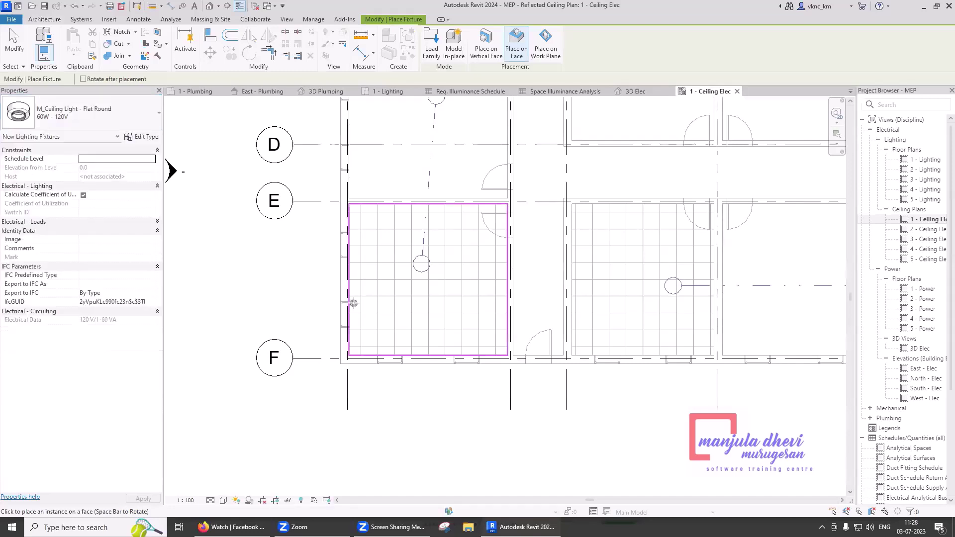
scroll(373, 284, "up", 1)
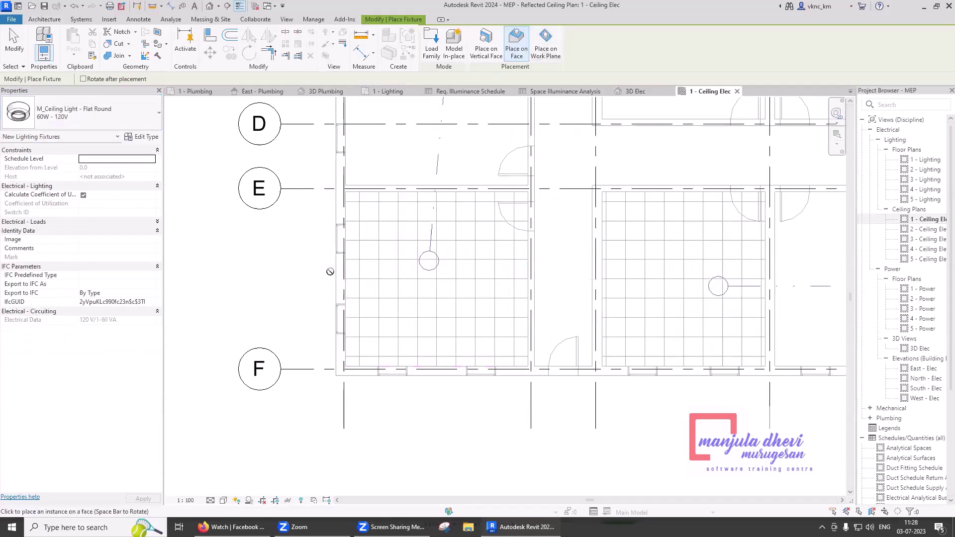
scroll(330, 271, "up", 2)
left_click(396, 228)
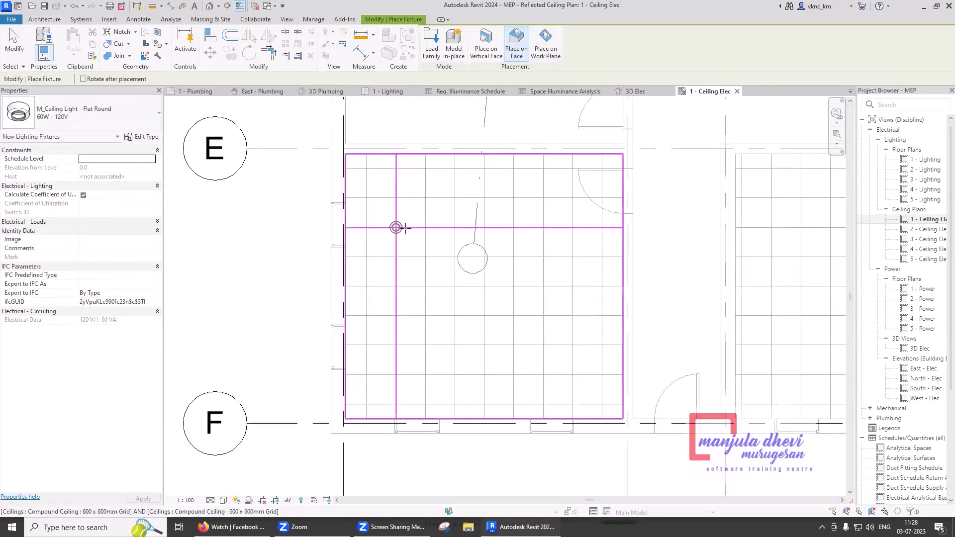
left_click(397, 374)
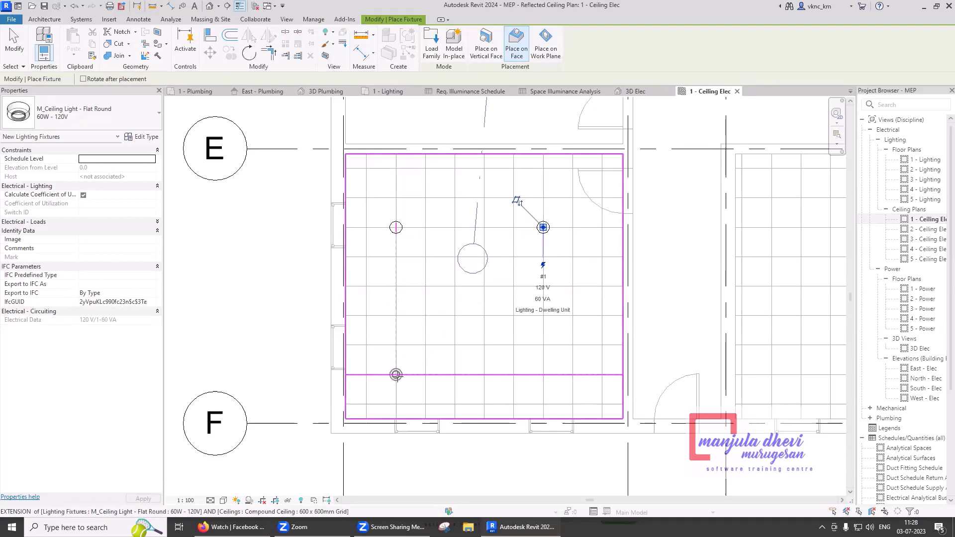
left_click(543, 375)
key("Escape")
key("Escape")
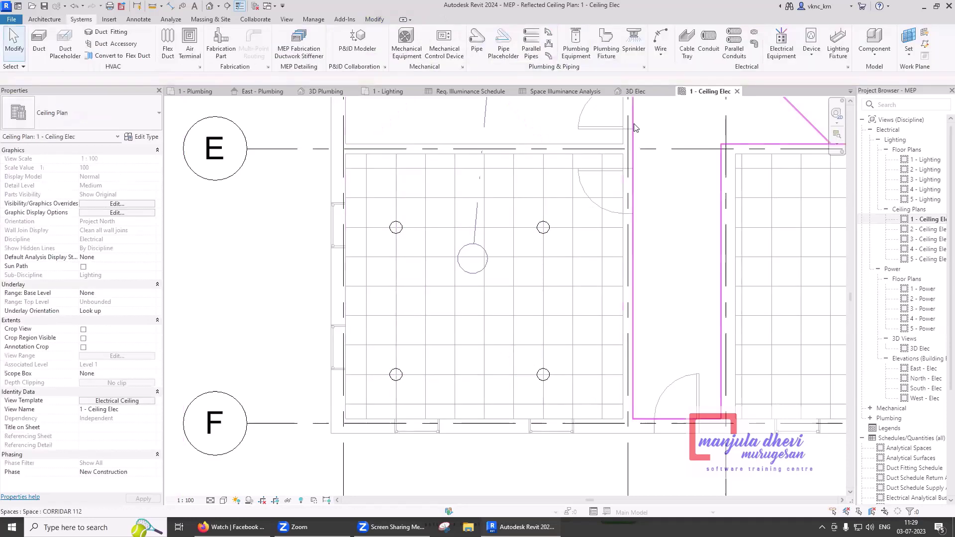
Review the 3D Elec view and Space Illuminance Analysis (68 lx), then return to 1 - Ceiling Elec
left_click(636, 91)
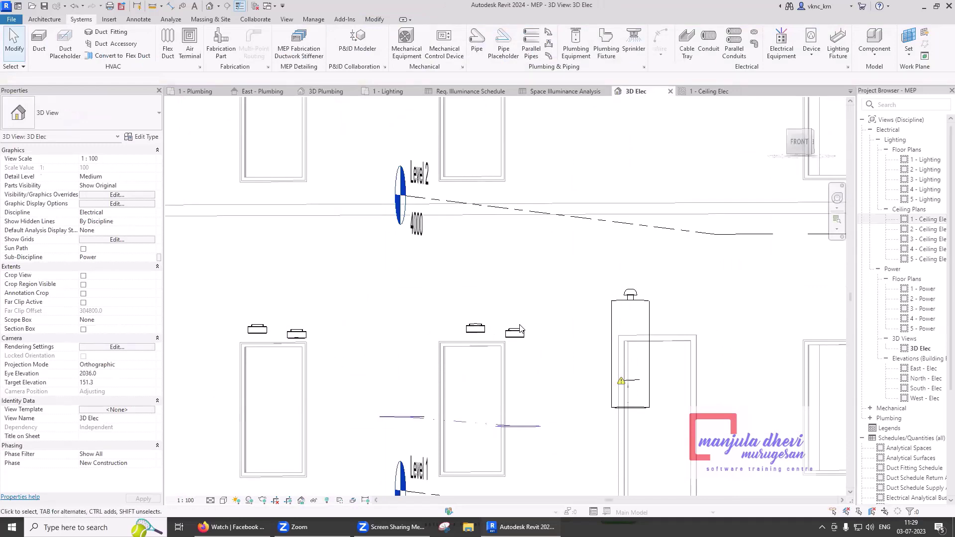
left_click(702, 91)
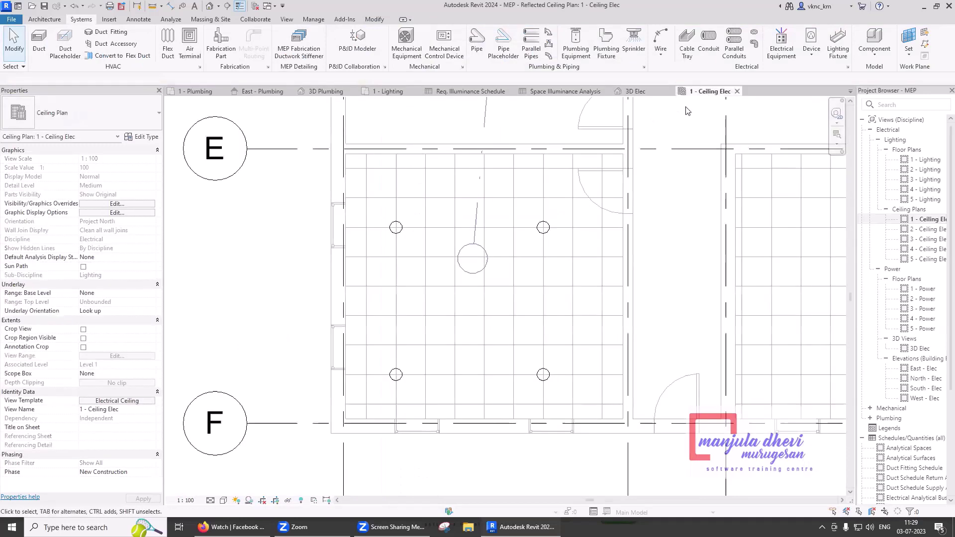
left_click(563, 92)
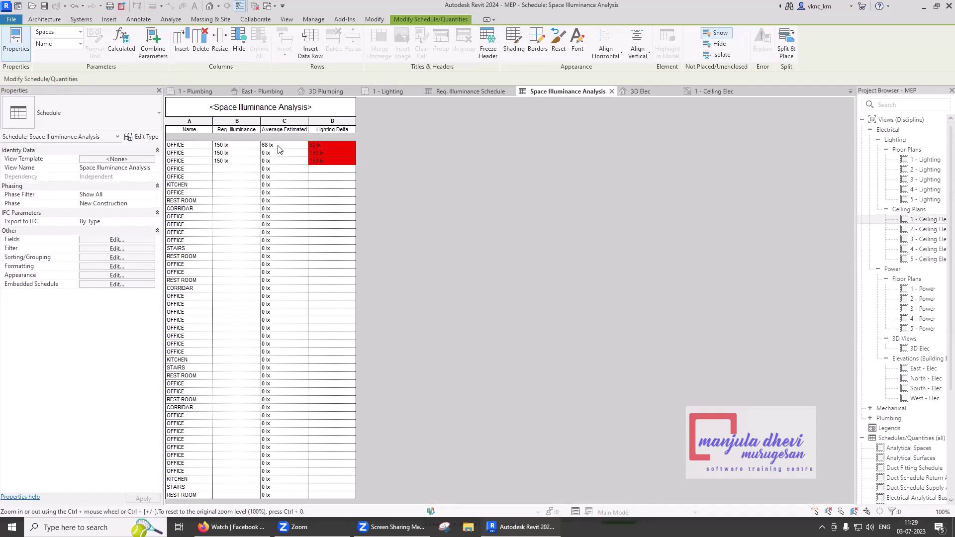
left_click(721, 91)
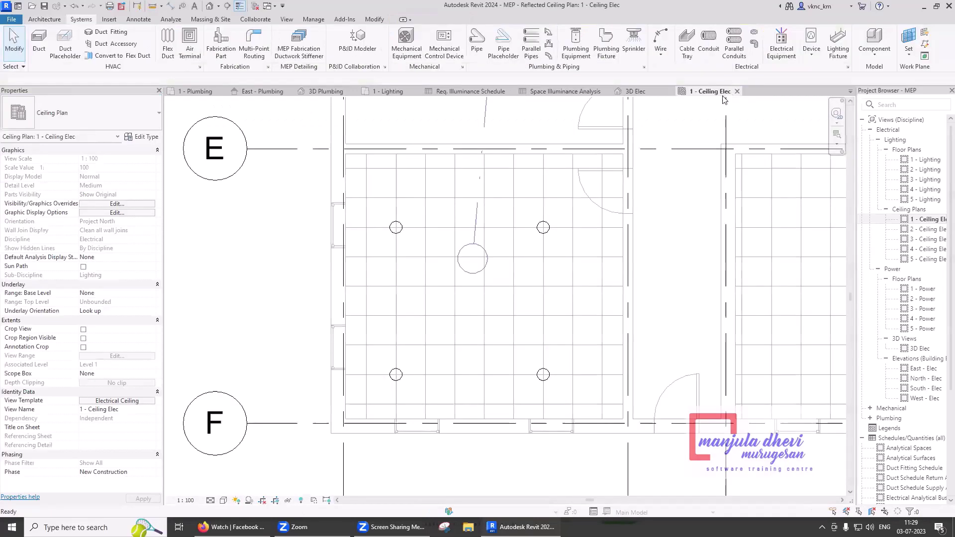
Select all visible ceiling lights, change them to 100W - 120V, and verify one light
left_click(397, 229)
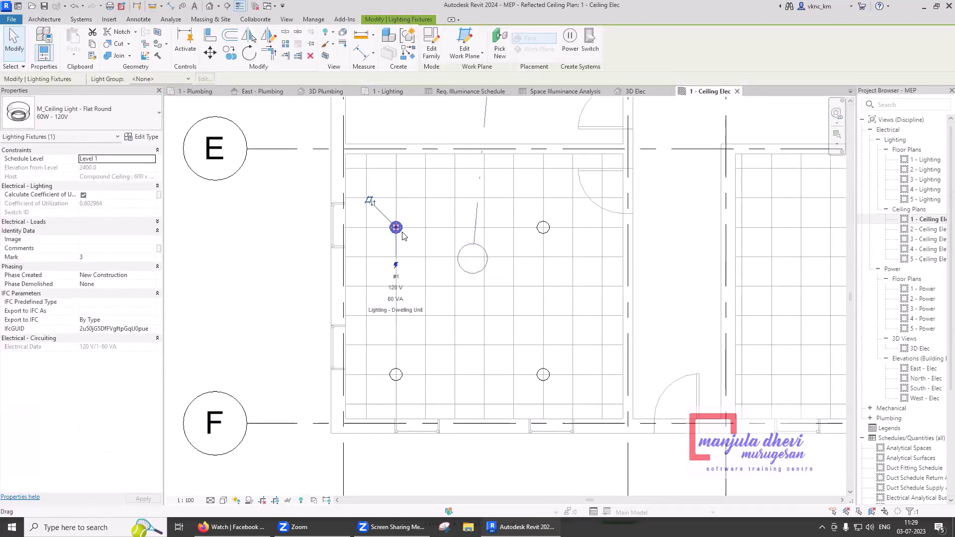
right_click(403, 236)
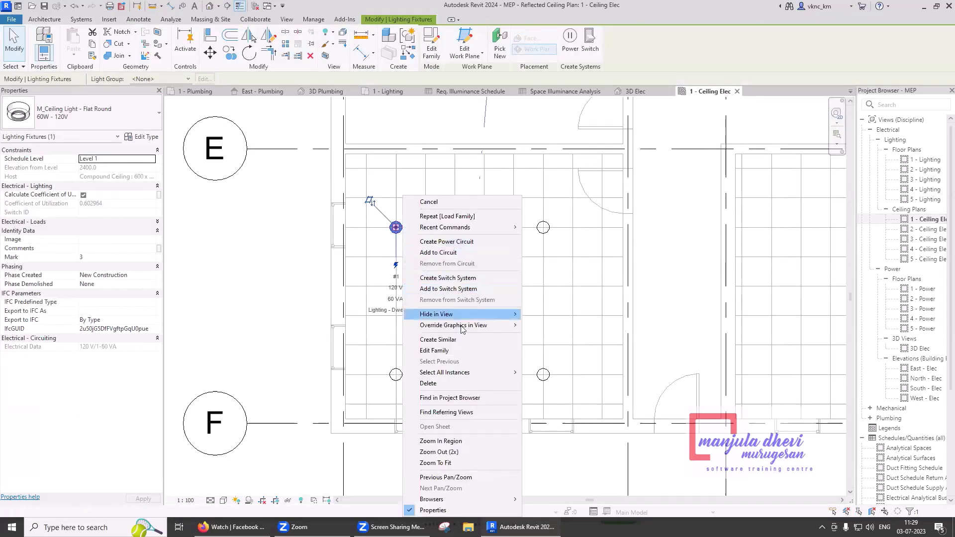
mouse_move(448, 372)
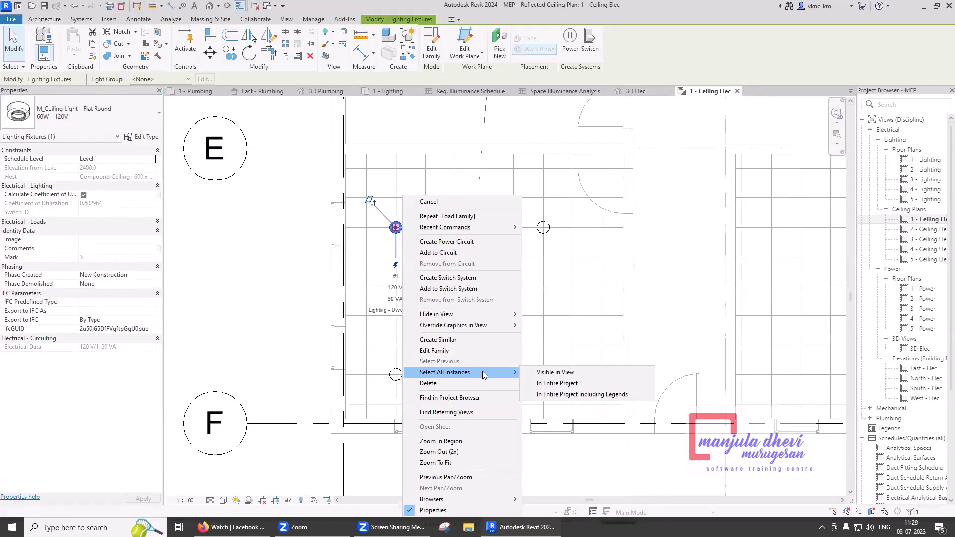
left_click(554, 374)
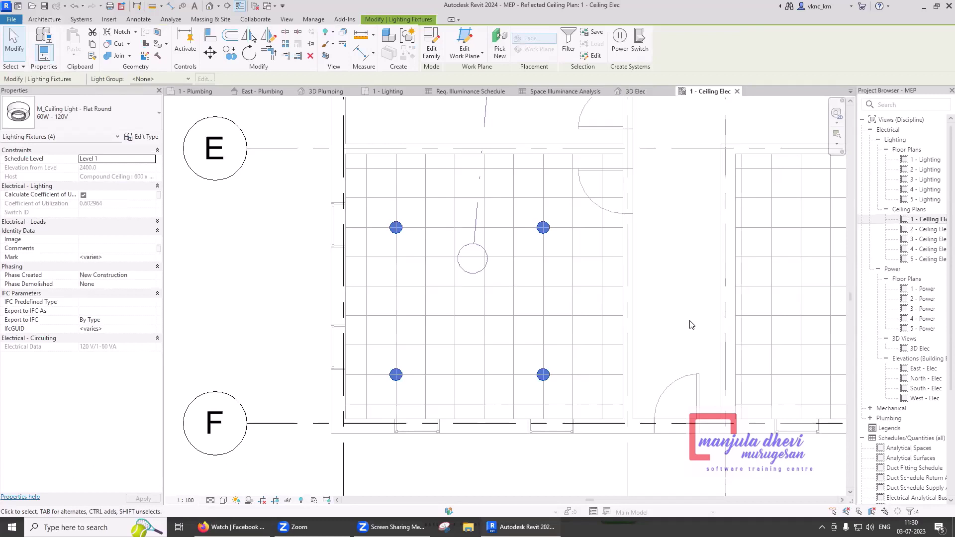
left_click(103, 120)
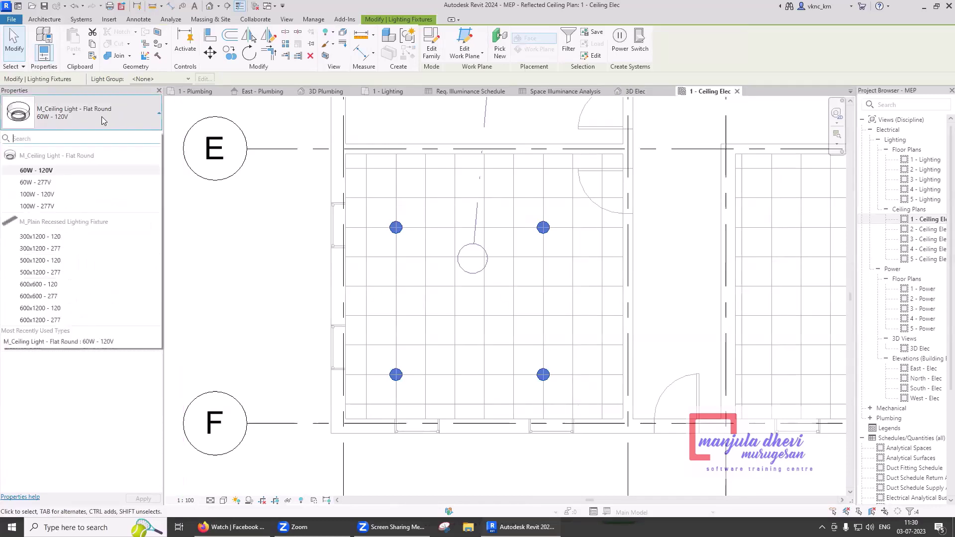
left_click(79, 195)
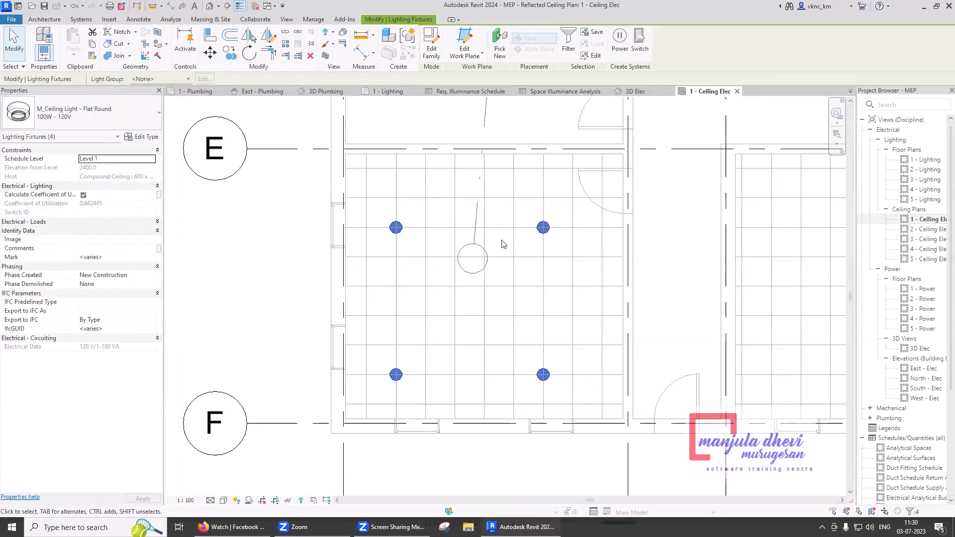
key("Escape")
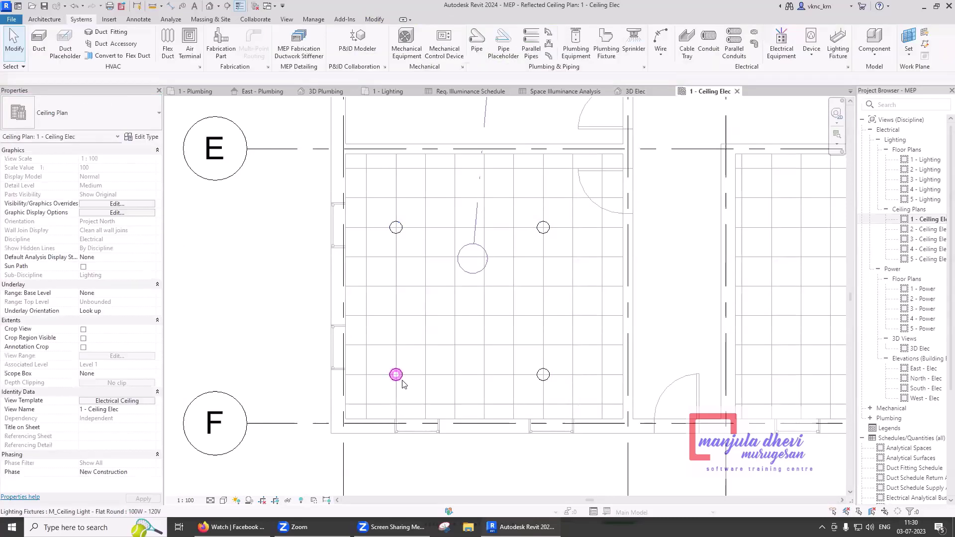
left_click(402, 381)
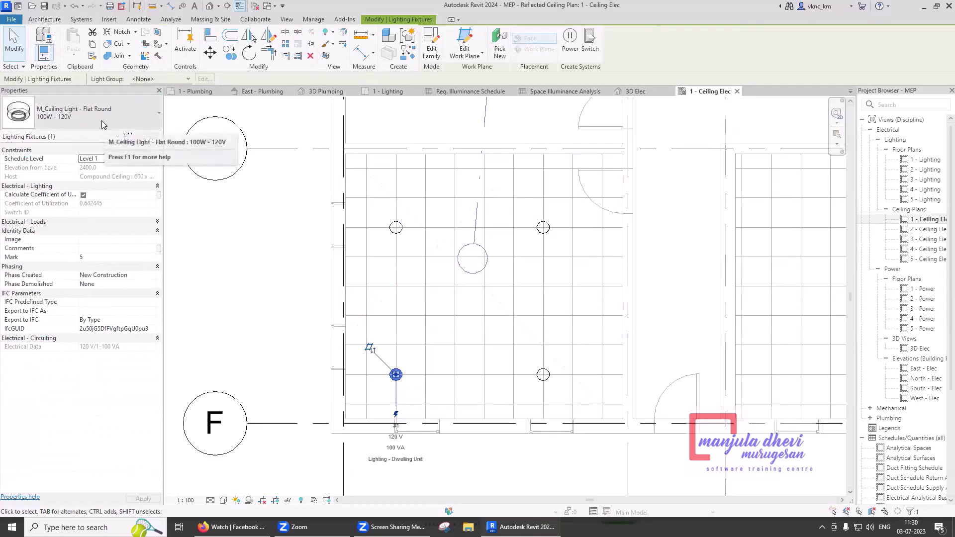
key("Escape")
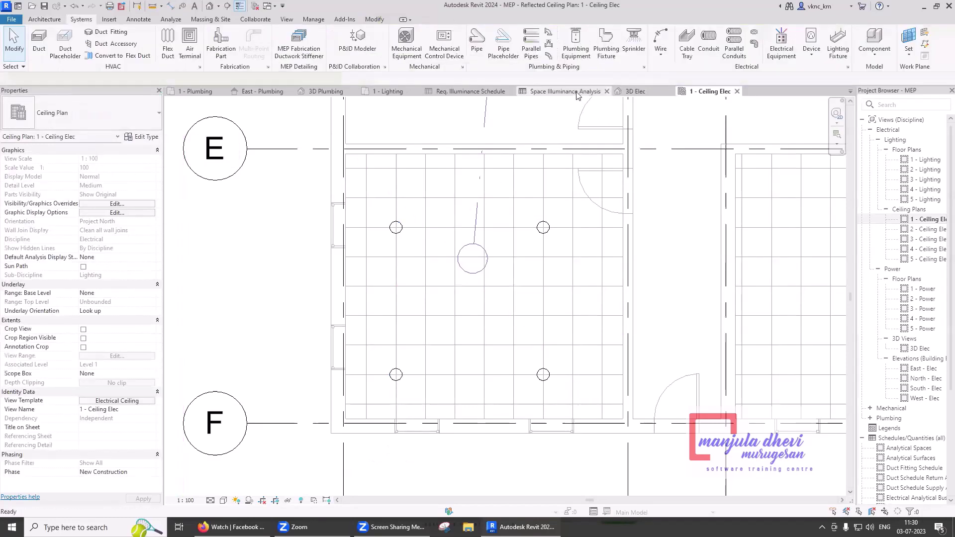
Confirm 147 lx in Space Illuminance Analysis, then window-select the four office lights
left_click(575, 91)
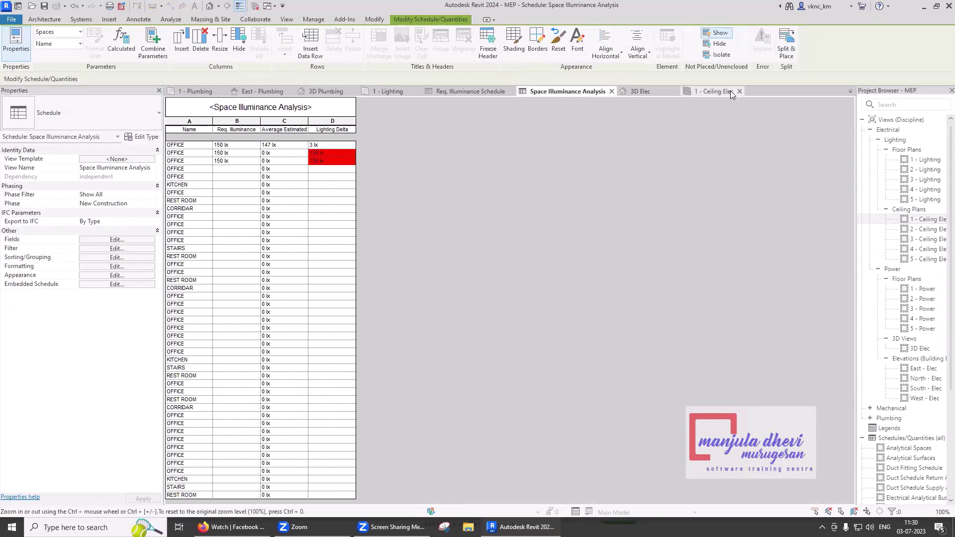
left_click(731, 91)
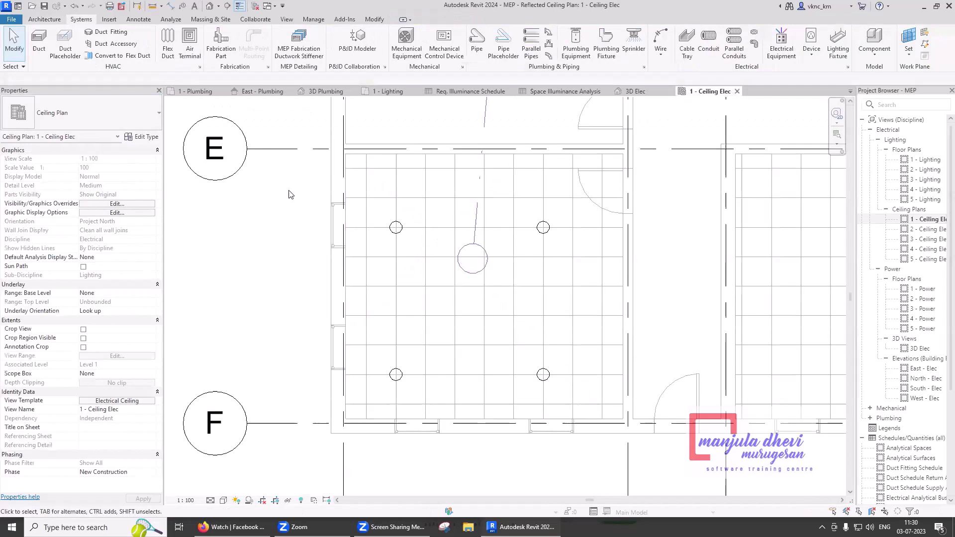
left_click_drag(289, 194, 600, 406)
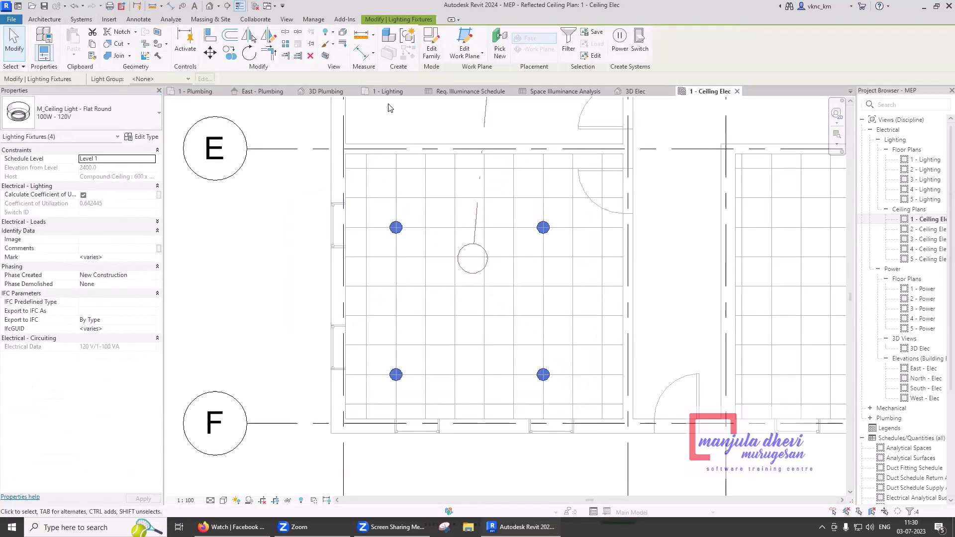
Filter to lighting fixtures, copy them into the right-hand office, and confirm 162 lx
left_click(568, 53)
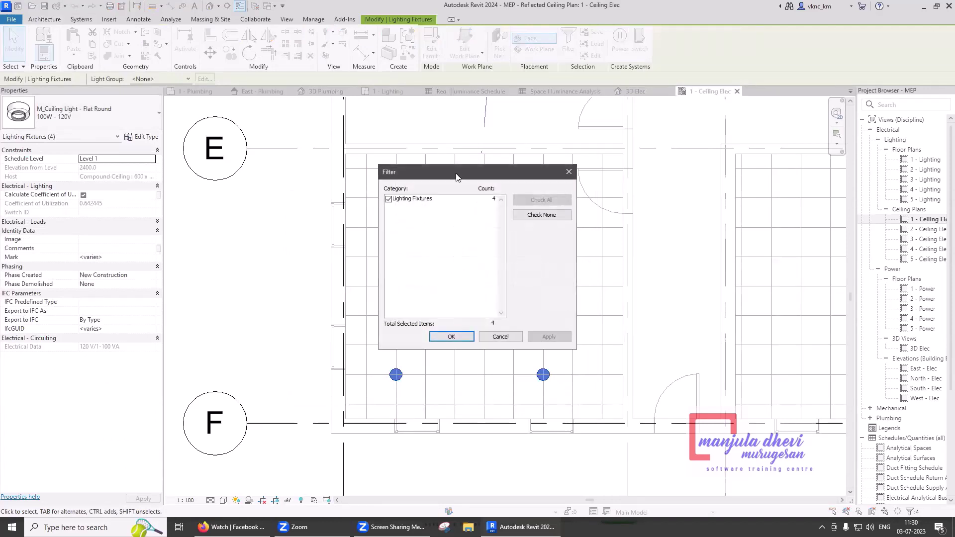
left_click(451, 338)
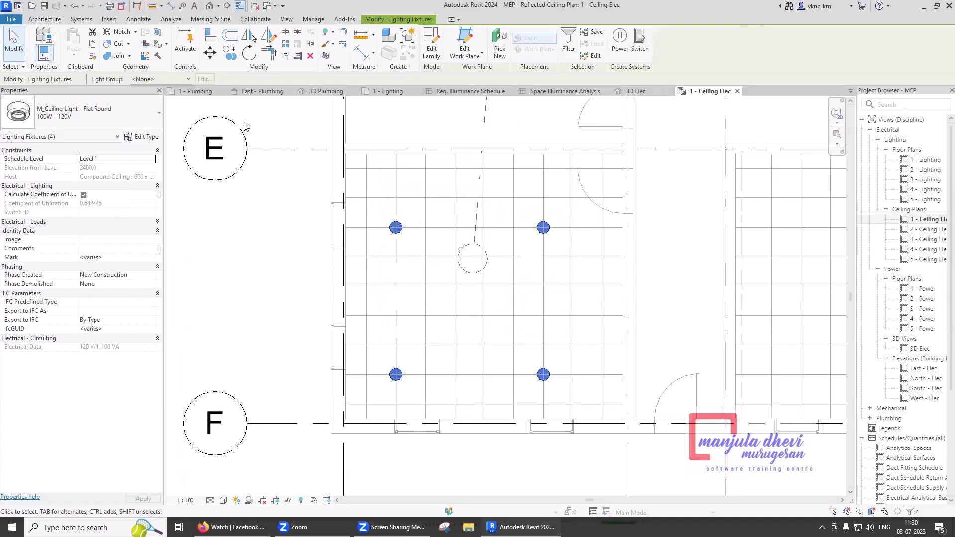
left_click(228, 55)
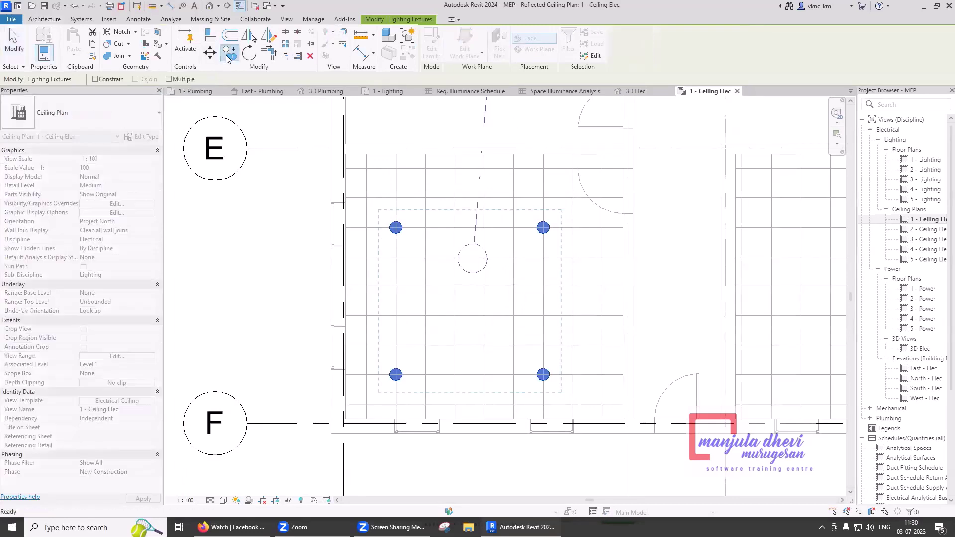
left_click(346, 155)
scroll(298, 170, "down", 2)
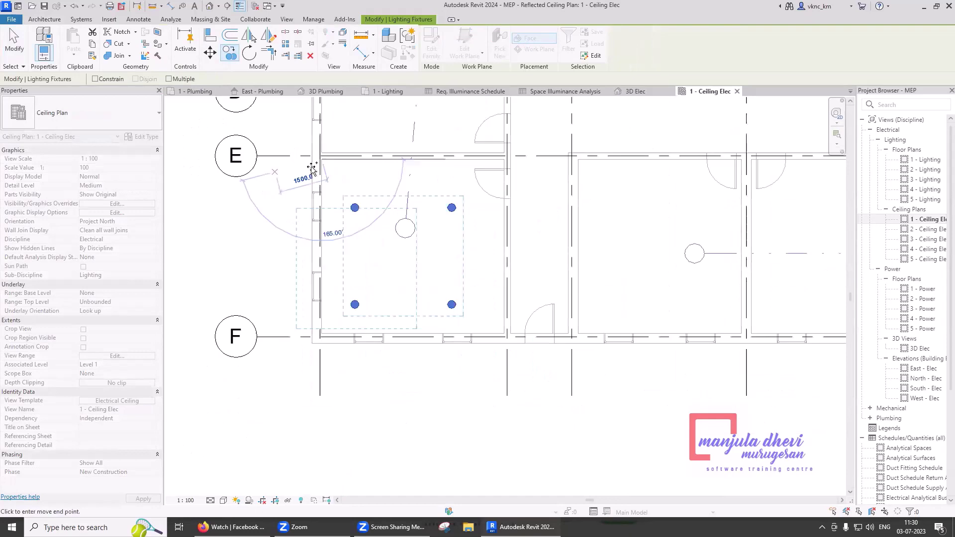
left_click(581, 160)
key("Escape")
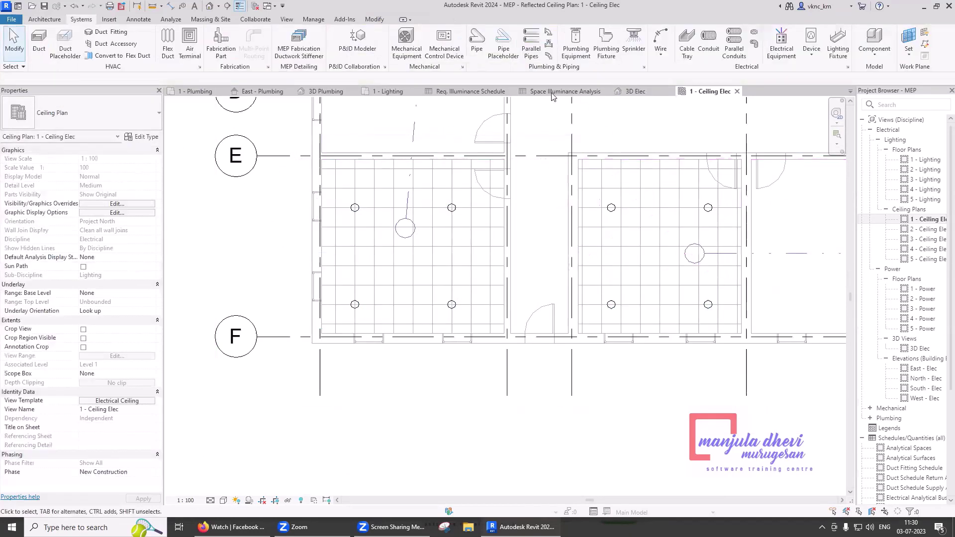
left_click(552, 92)
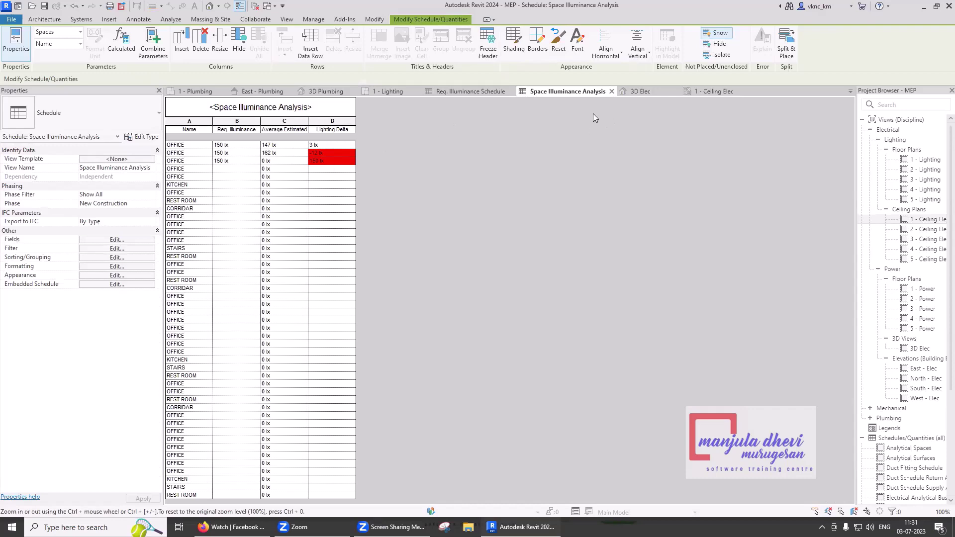
left_click(710, 91)
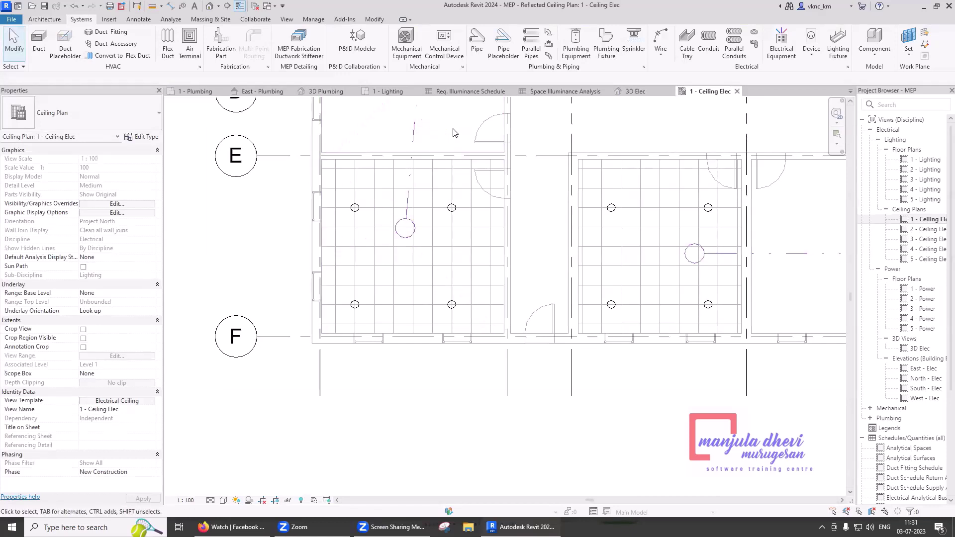
Close the plumbing, Req. Illuminance Schedule and 1 - Ceiling Elec views, keeping 1 - Lighting active
left_click(393, 92)
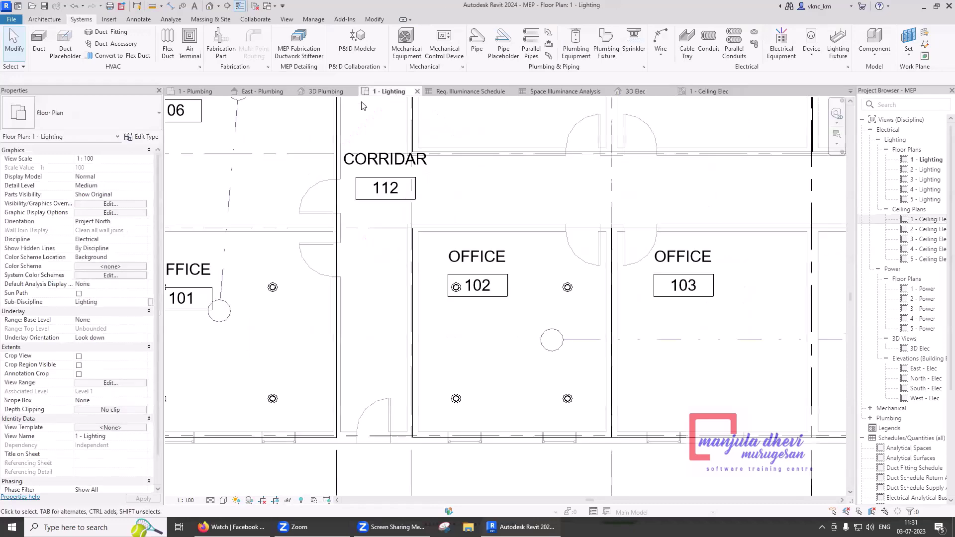
left_click(221, 91)
left_click(226, 92)
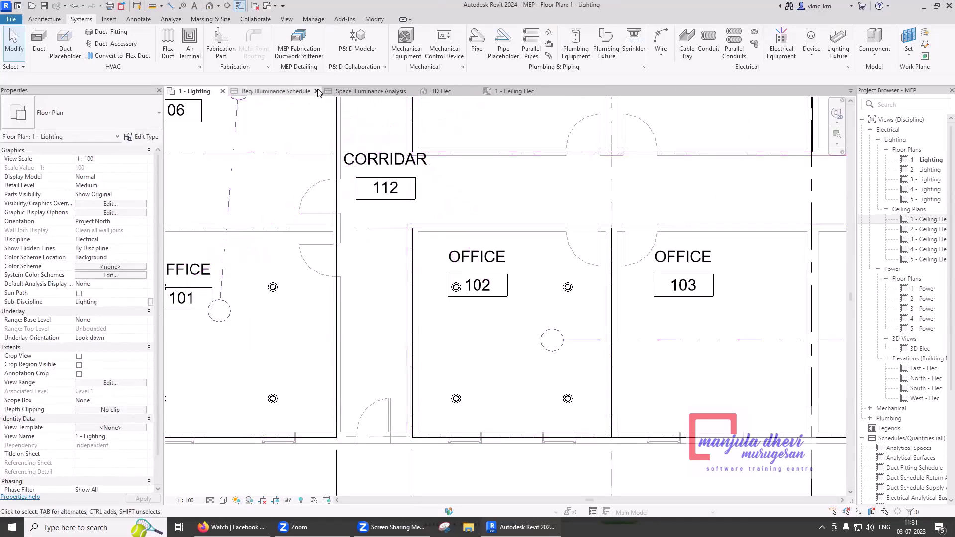
left_click(317, 92)
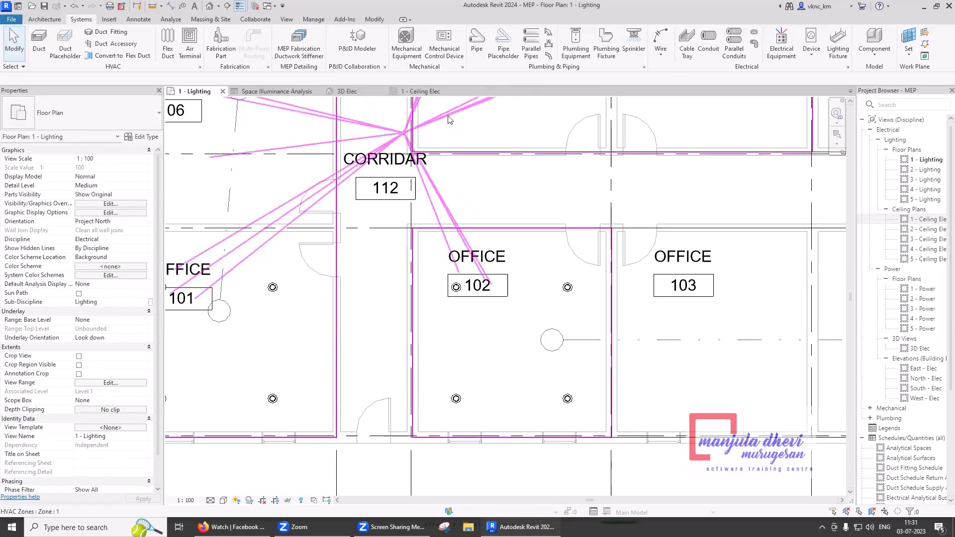
mouse_move(515, 91)
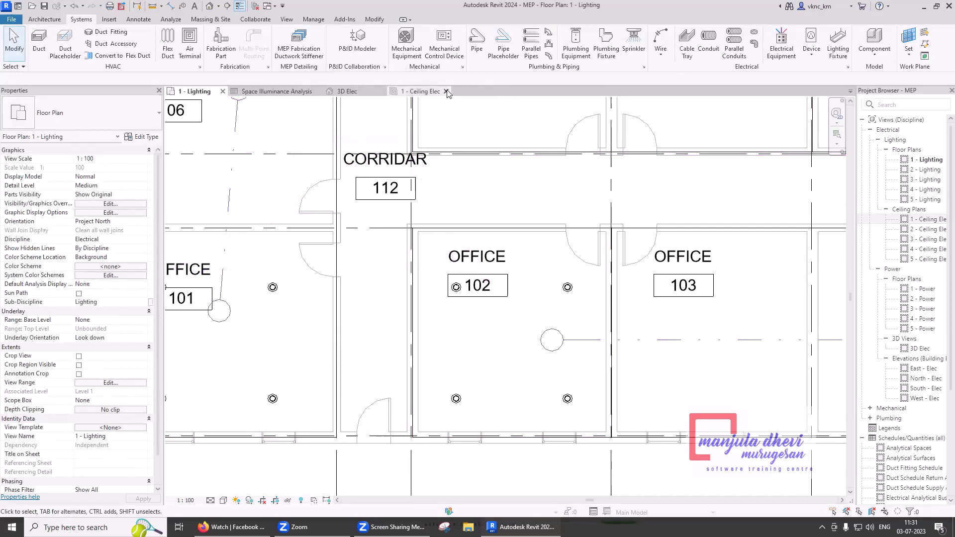
left_click(445, 91)
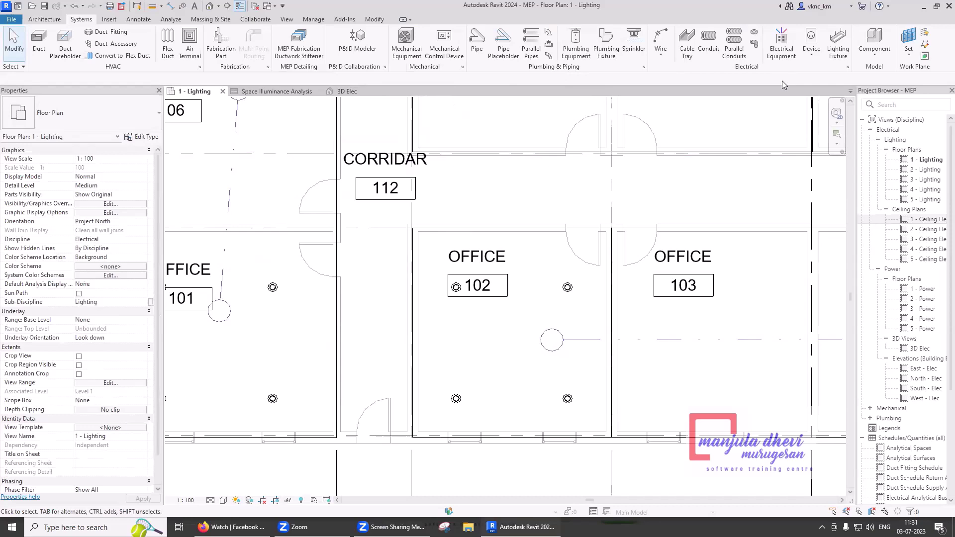
left_click(838, 44)
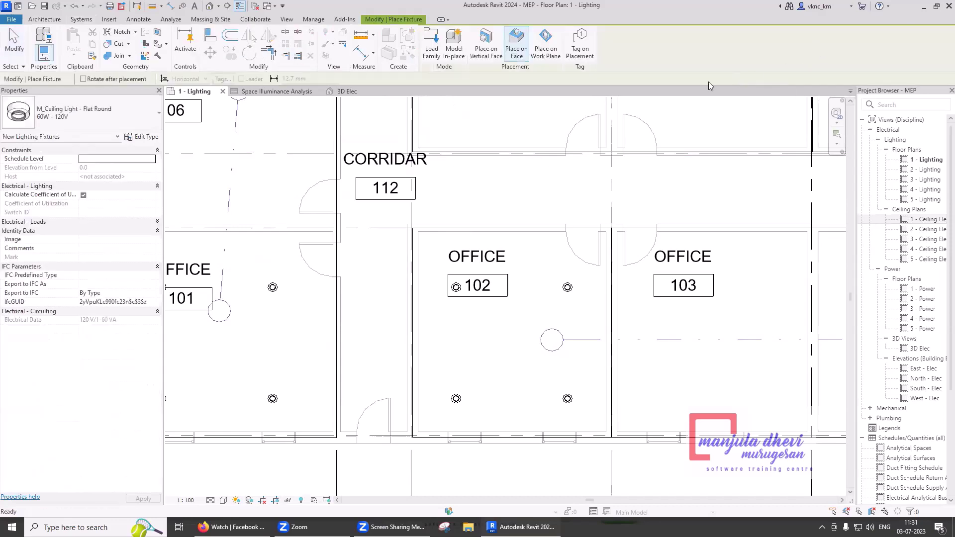
Choose the M_Plain Recessed Lighting Fixture 300x1200-120 type for vertical-face placement
left_click(431, 42)
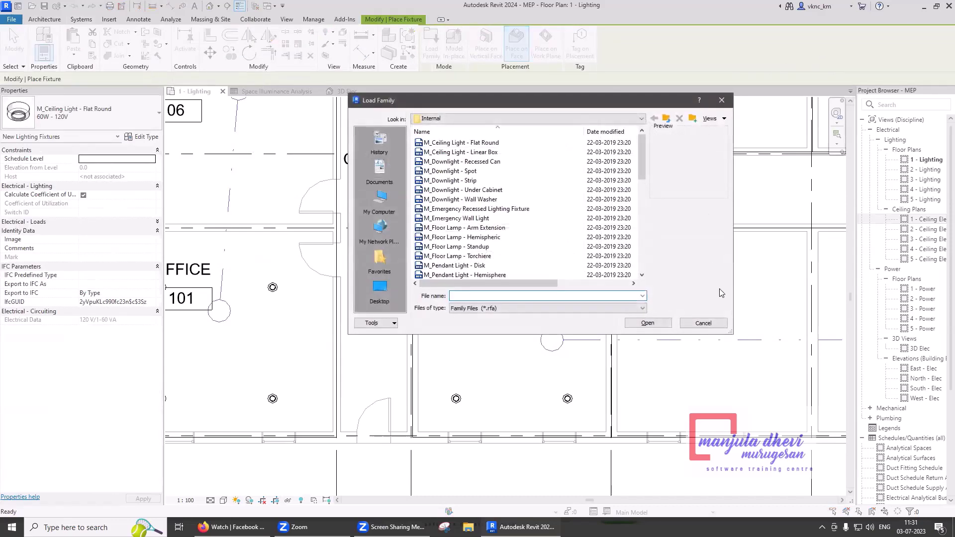
left_click(703, 323)
left_click(106, 113)
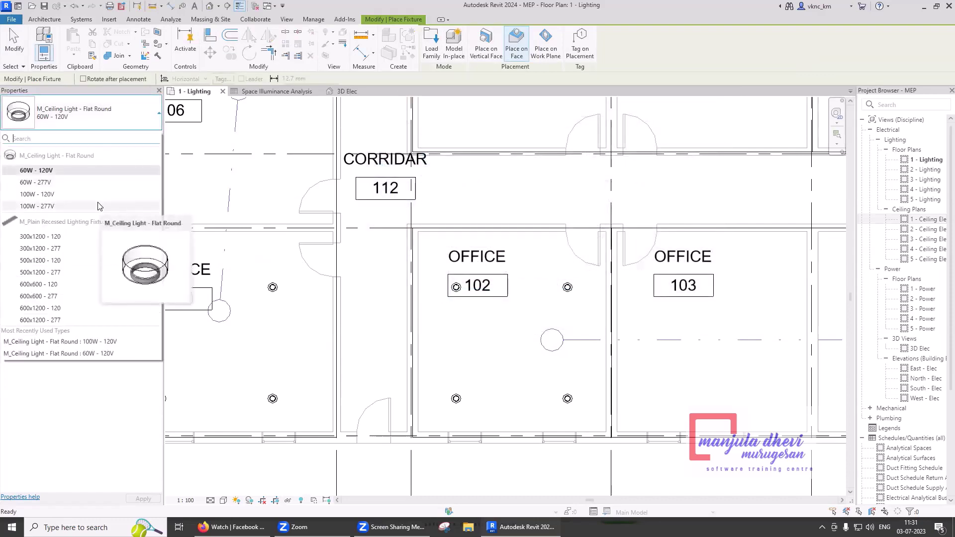
left_click(77, 238)
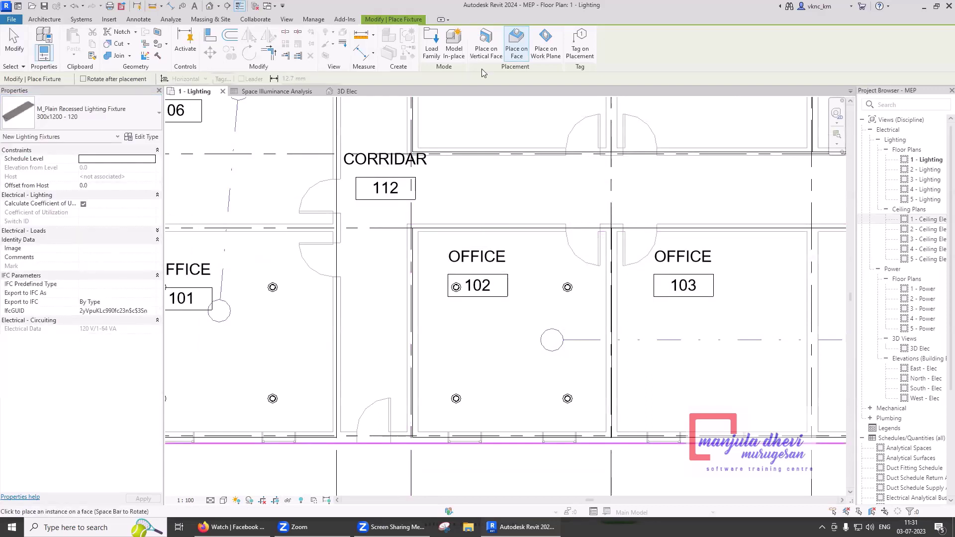
left_click(486, 45)
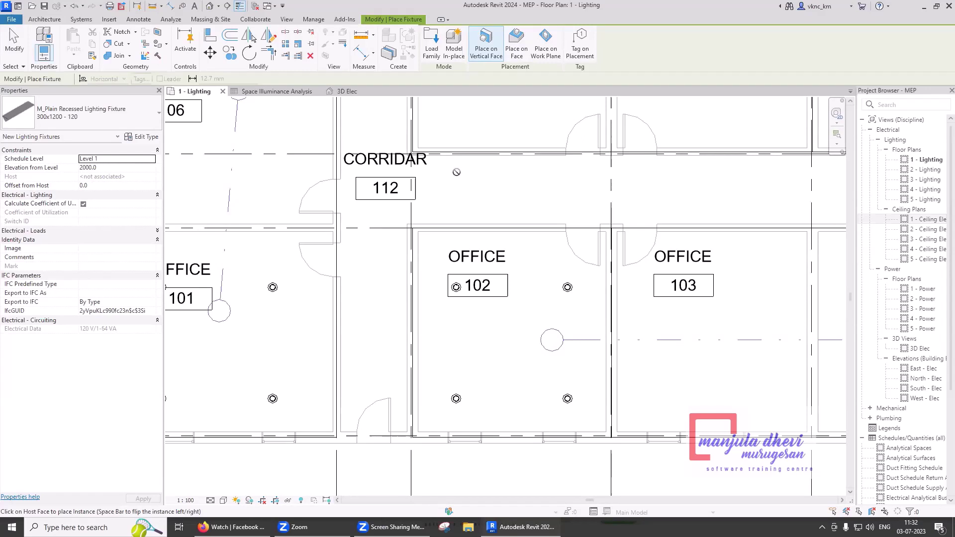
Mount the fixture on the corridor wall with a 500 offset, then delete the extra copy
left_click(111, 186)
type("500")
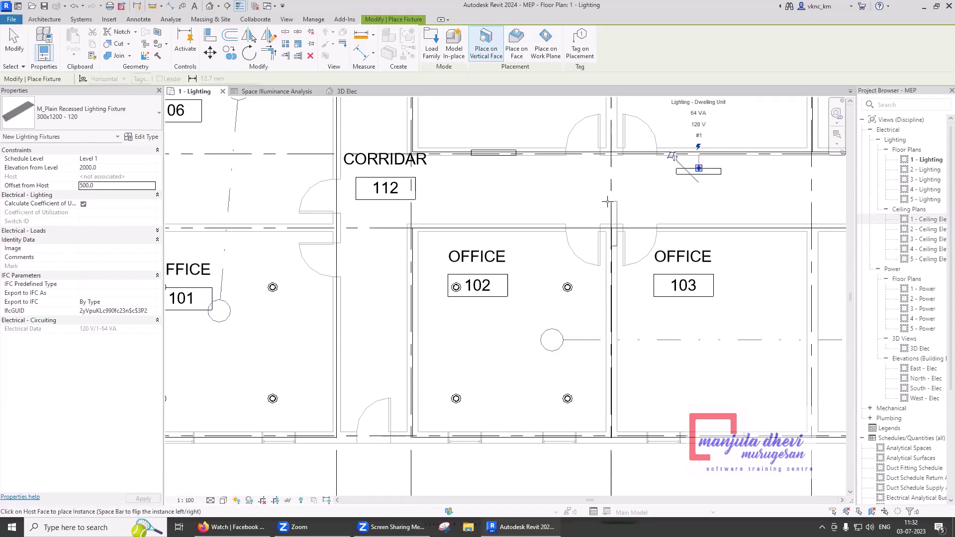
scroll(731, 151, "up", 2)
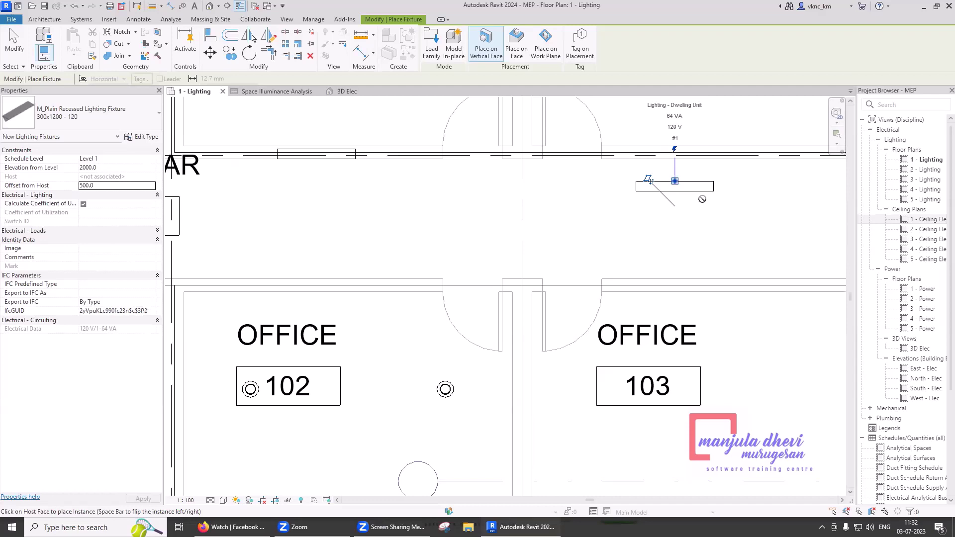
key("Escape")
left_click(698, 191)
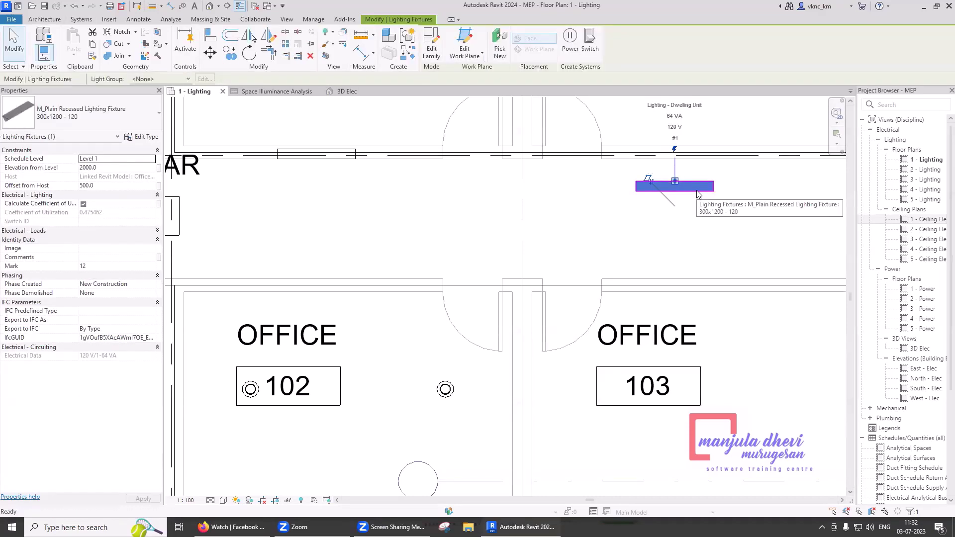
key("Delete")
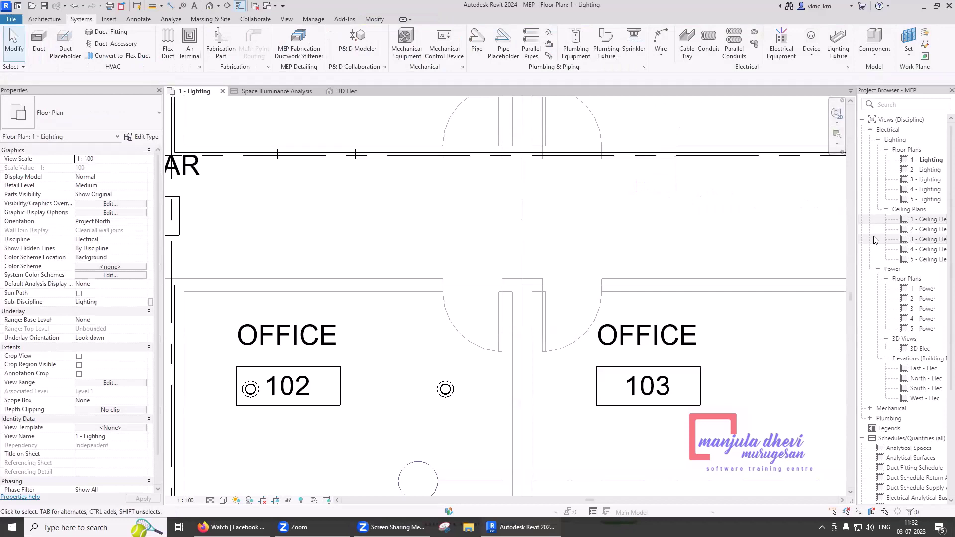
Open the East - Elec elevation and delete its old reference plane
double_click(925, 369)
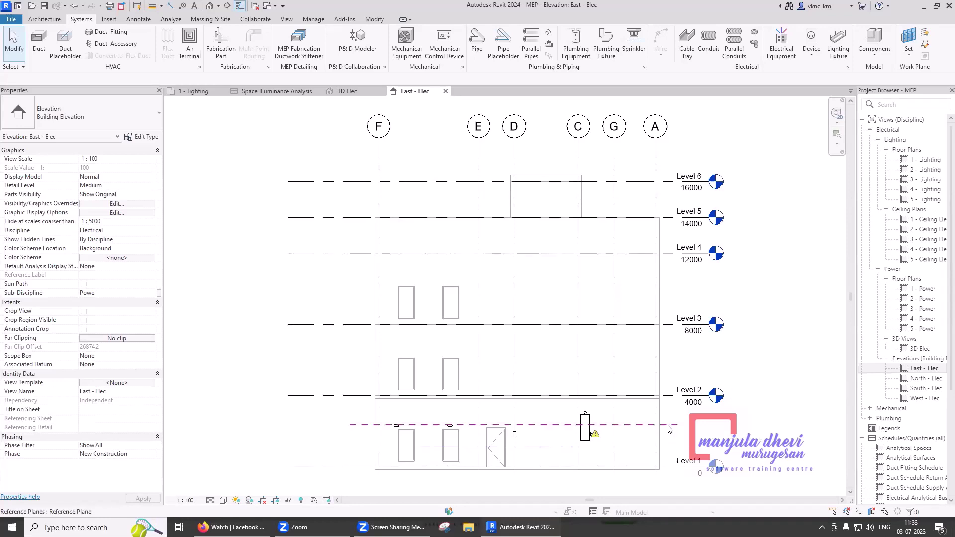
left_click(670, 426)
key("Delete")
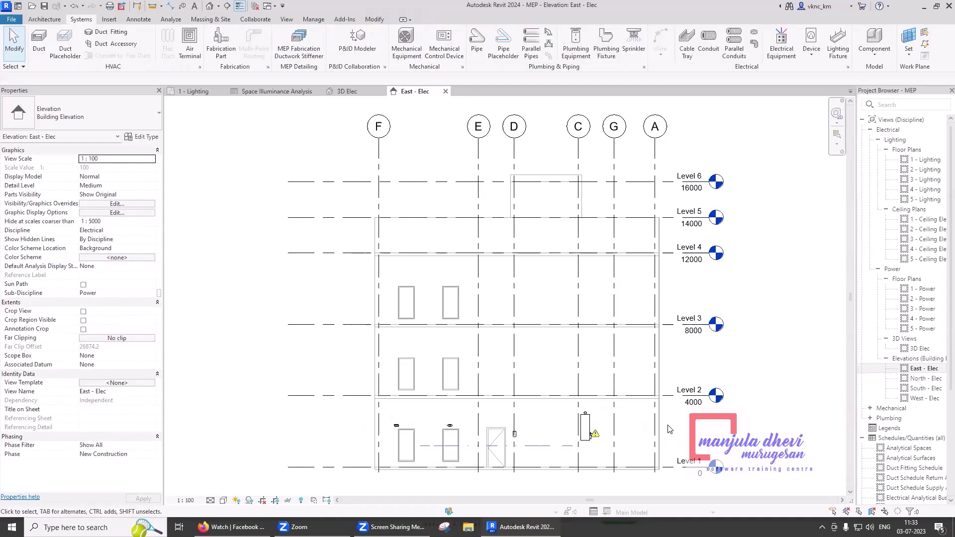
Draw a horizontal reference plane just below Level 2 and expand the Plumbing views
left_click(925, 45)
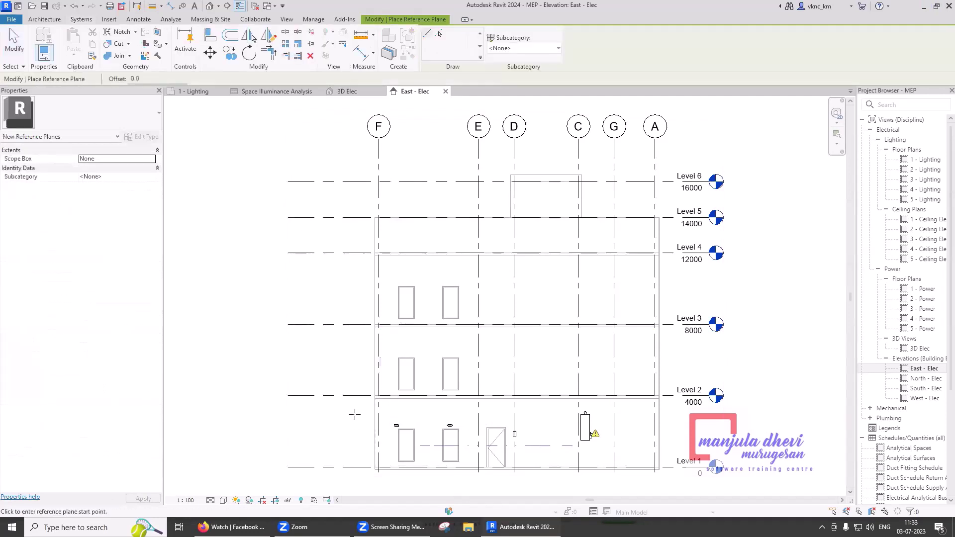
left_click(691, 414)
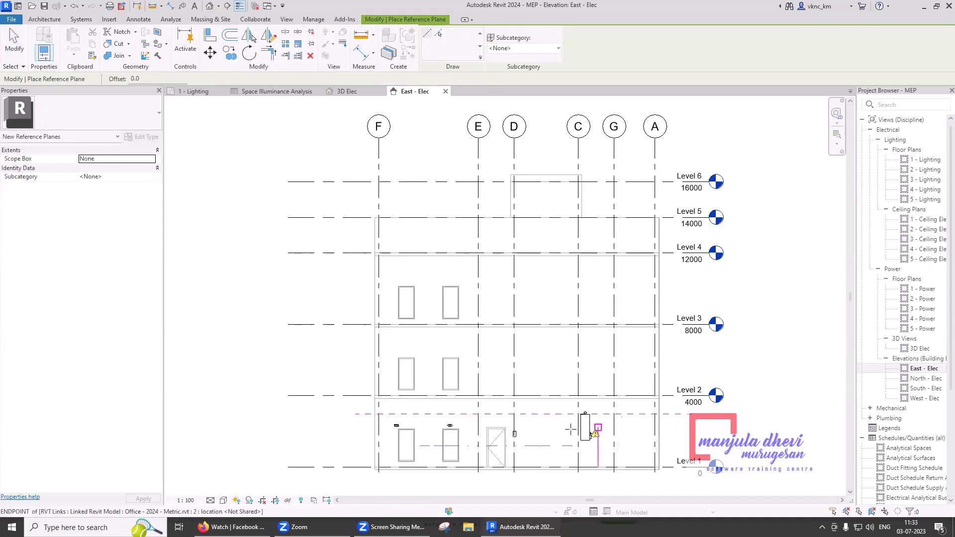
key("Escape")
key("Escape")
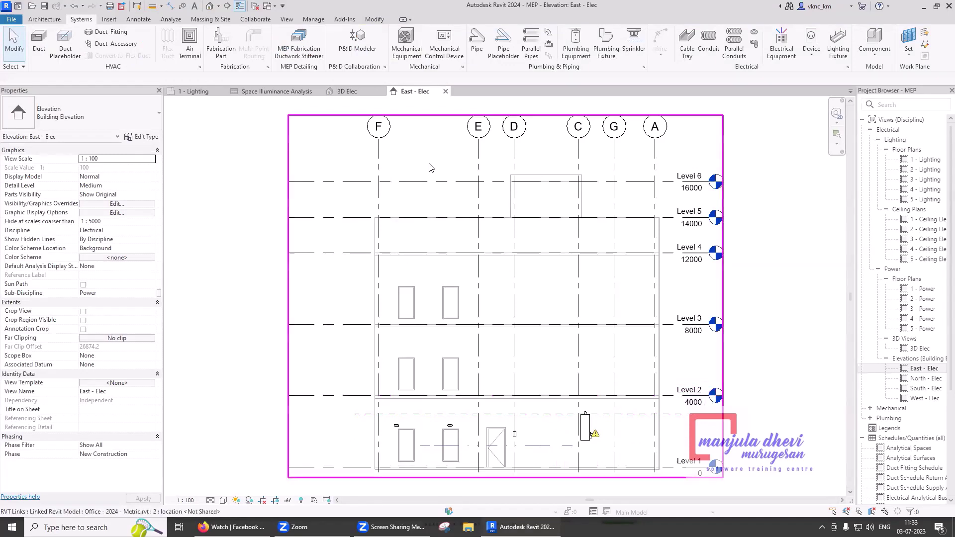
left_click(877, 419)
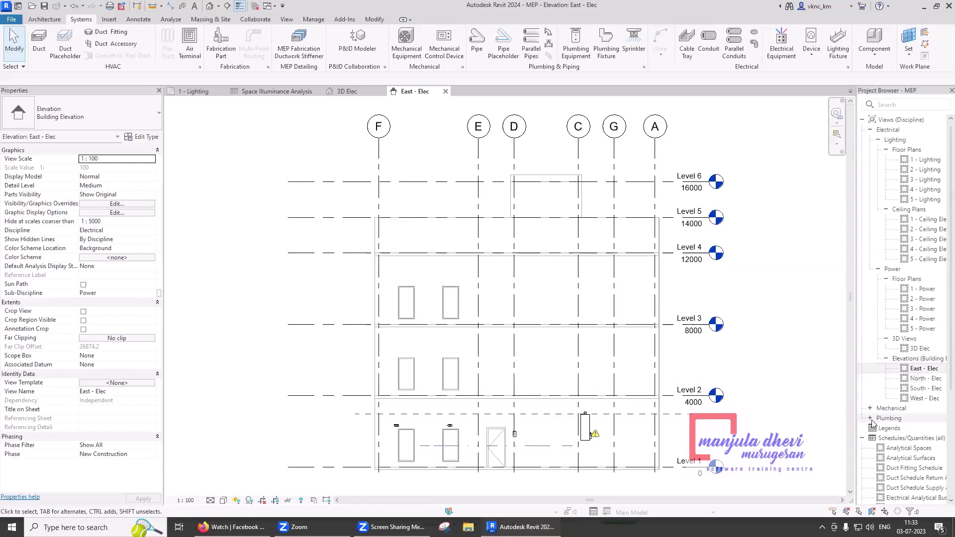
left_click(871, 419)
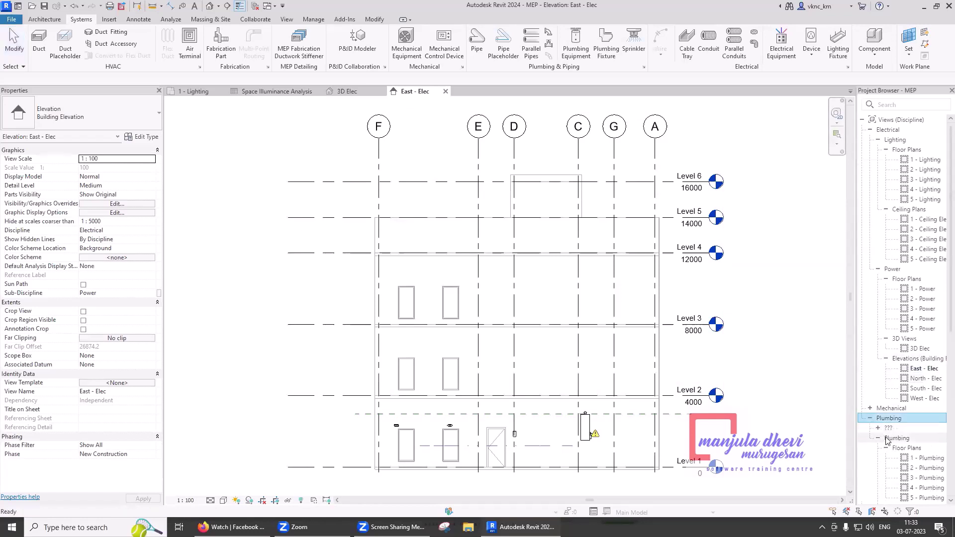
double_click(925, 458)
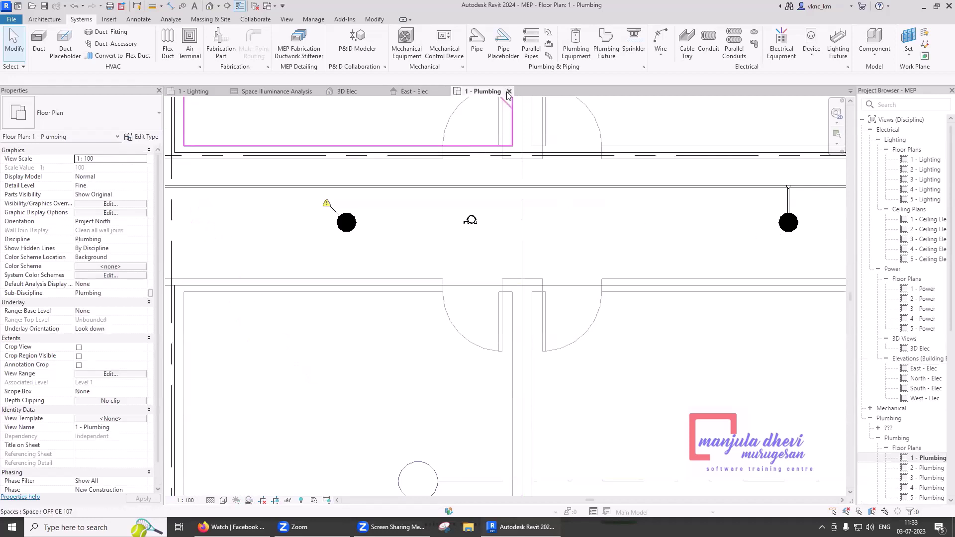
left_click(509, 91)
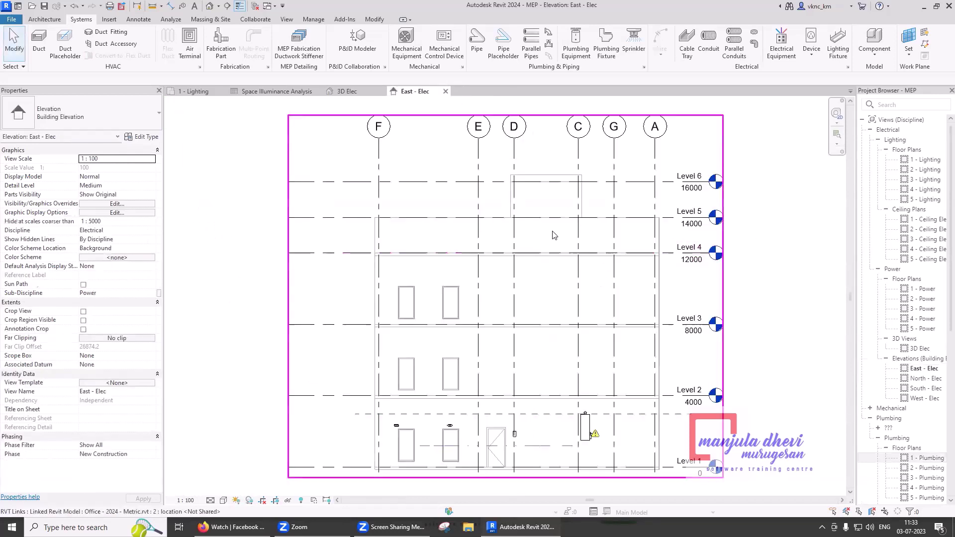
Pick the new reference plane as the work plane and return to the 1 - Lighting plan
left_click(912, 42)
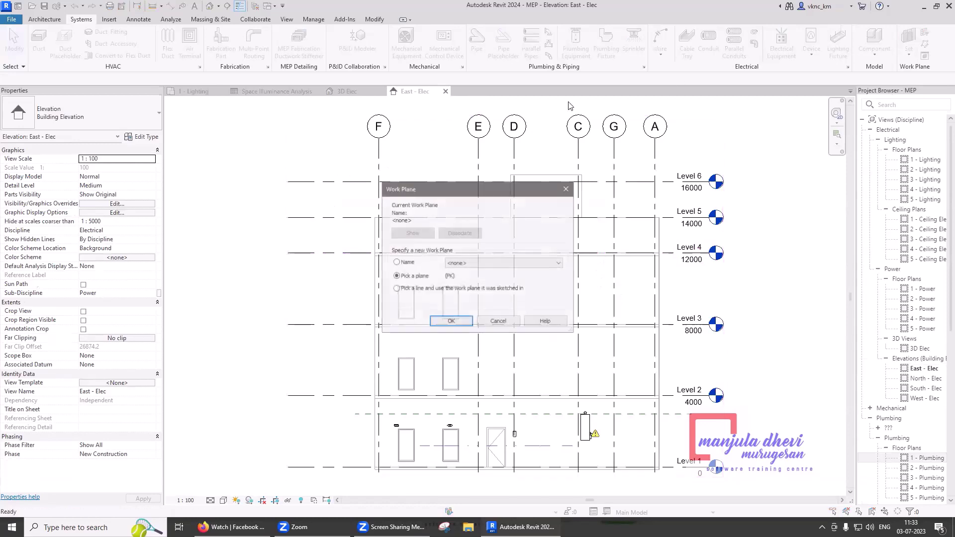
left_click(451, 321)
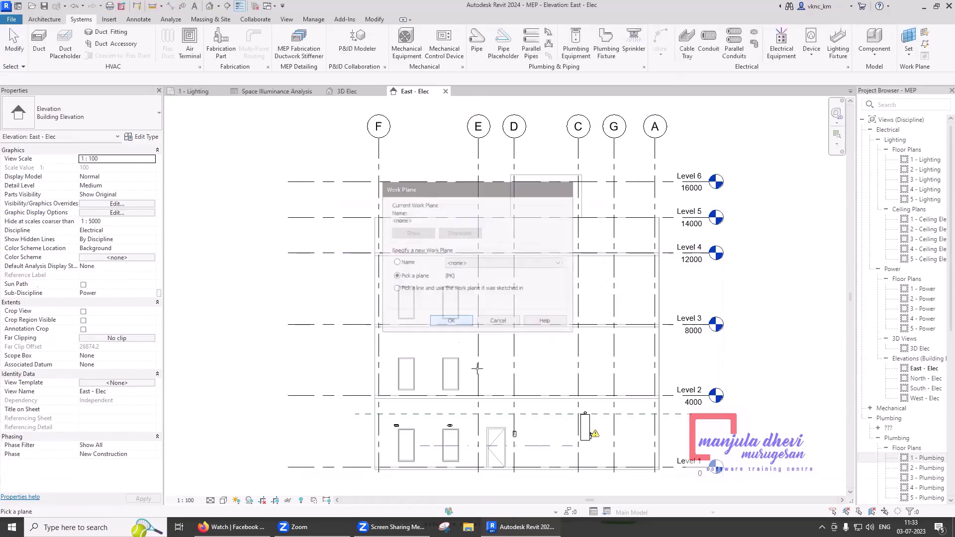
left_click(497, 414)
left_click(480, 362)
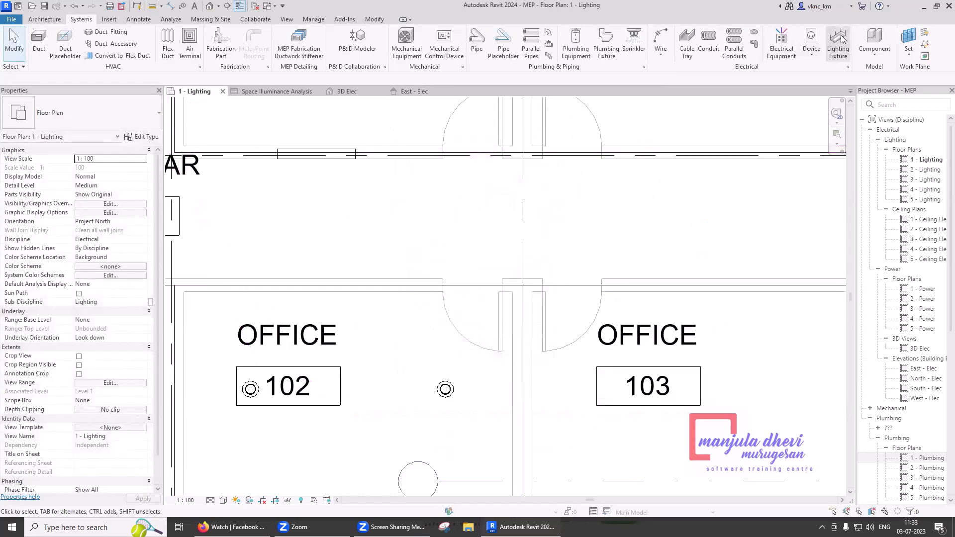
Load the M_Pendant Lighting Fixture.rfa family for lighting fixture placement
left_click(838, 42)
left_click(432, 50)
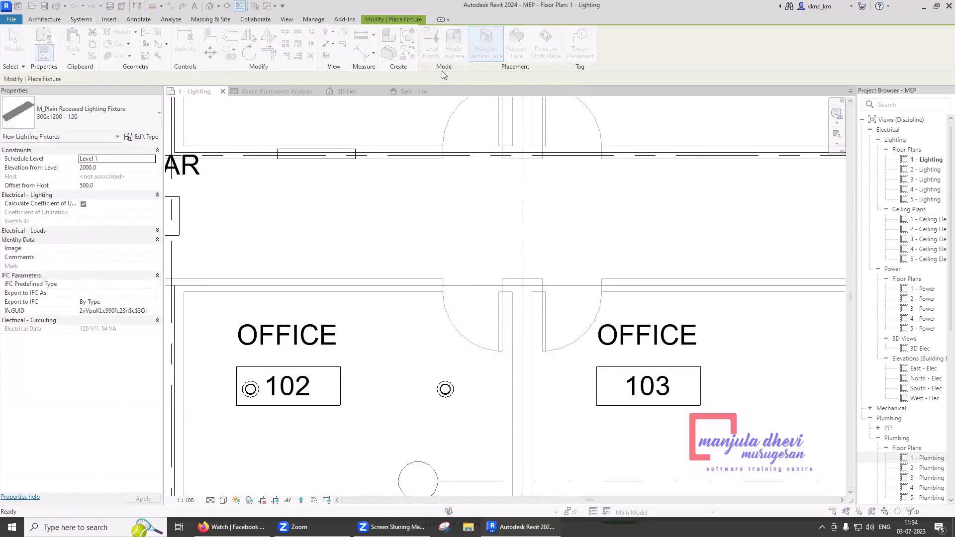
mouse_move(450, 171)
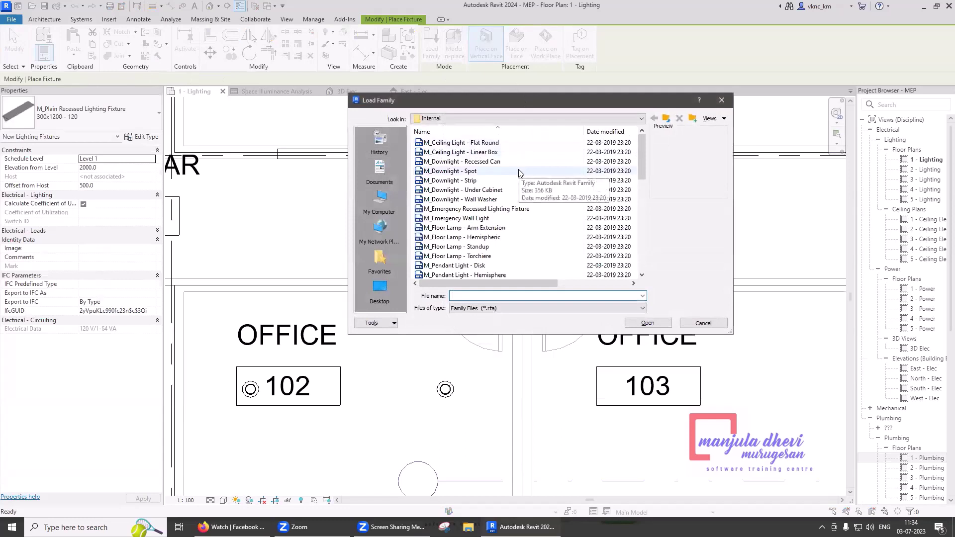
scroll(519, 173, "down", 4)
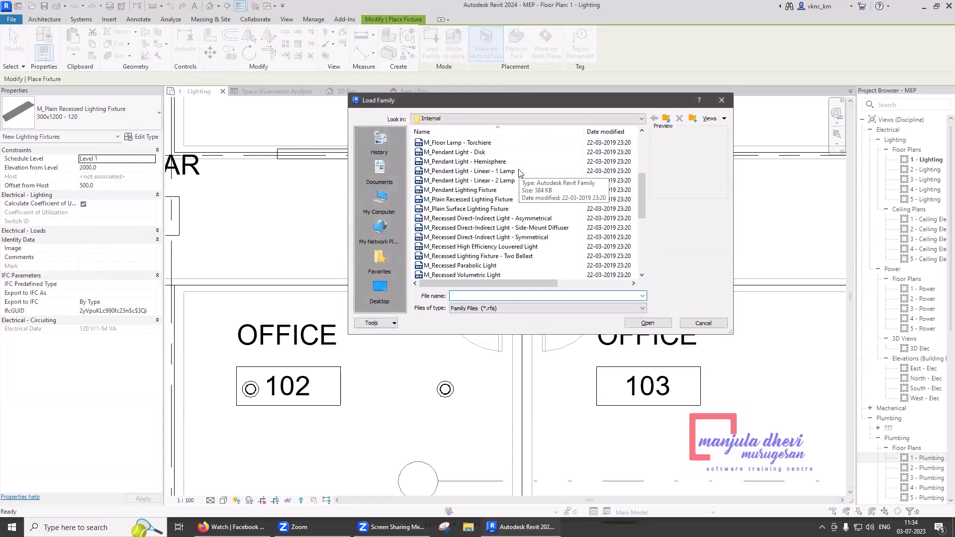
left_click(489, 192)
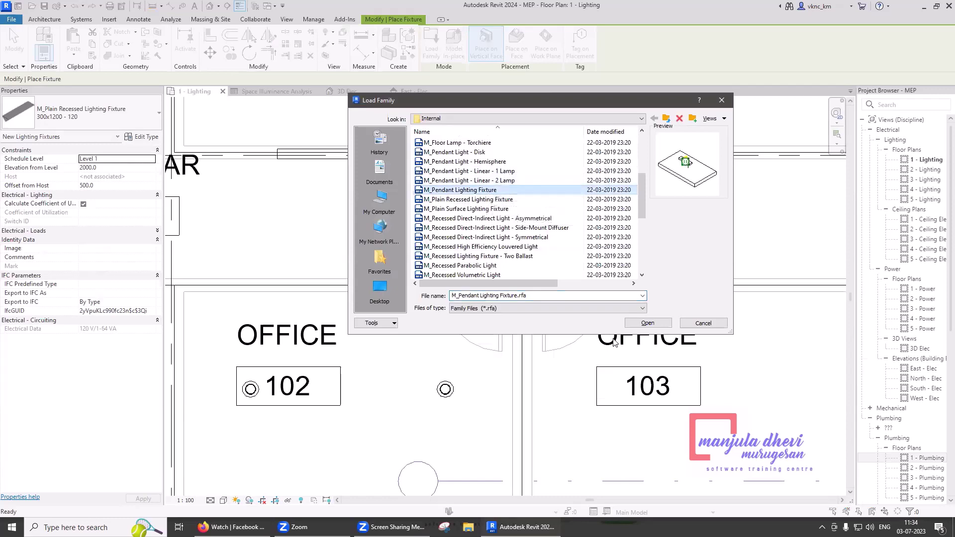
left_click(636, 324)
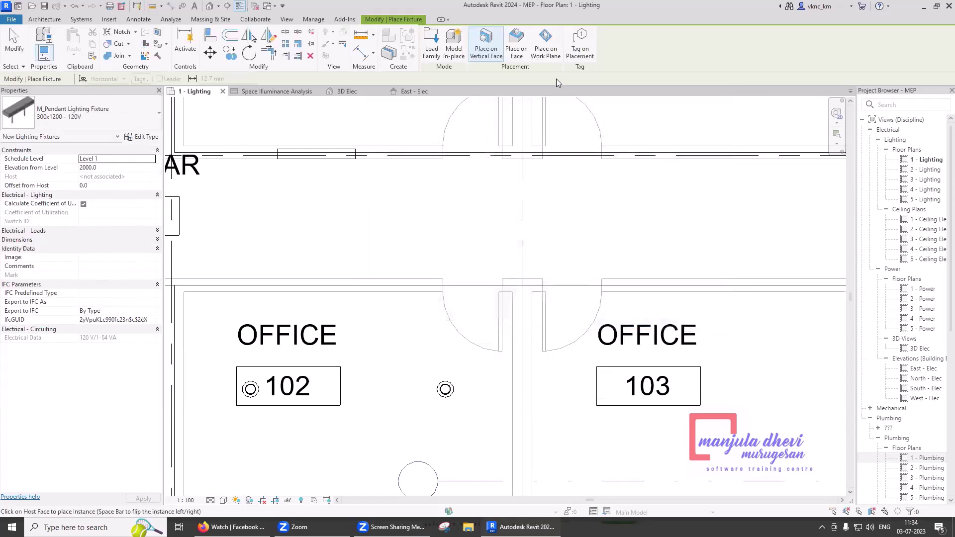
Place an M_Pendant 300x1200 - 120V fixture on the work plane below Office 101
left_click(545, 42)
scroll(565, 207, "down", 3)
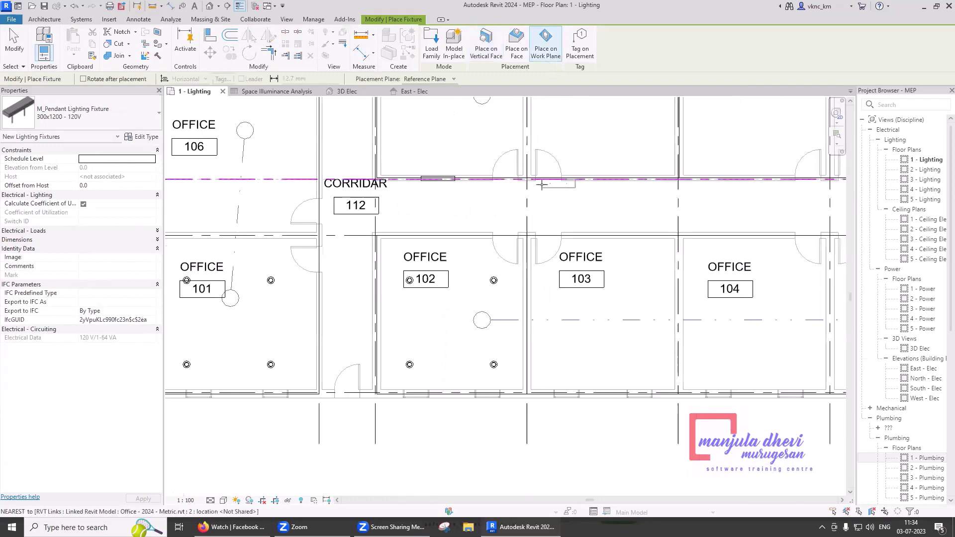
scroll(367, 367, "down", 2)
scroll(341, 353, "up", 2)
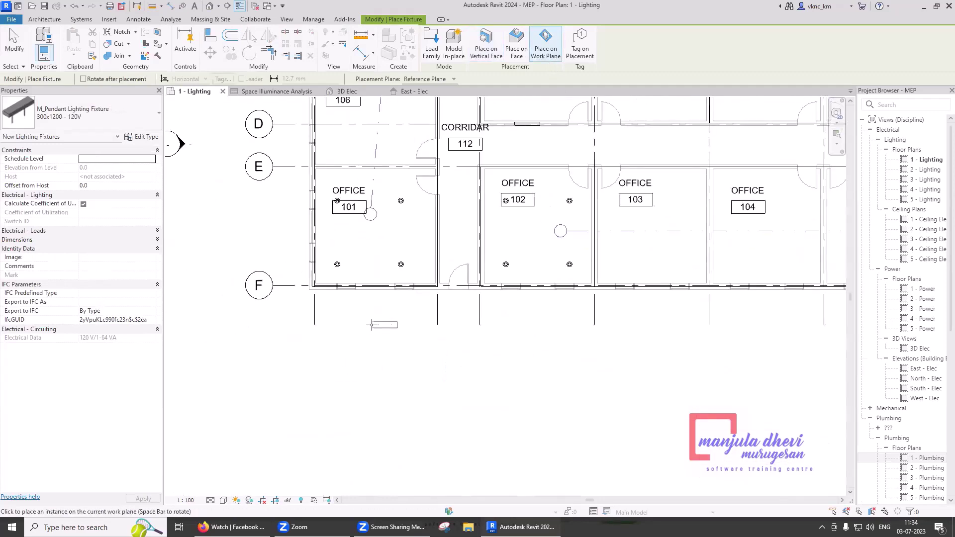
left_click(372, 324)
key("Escape")
key("Escape")
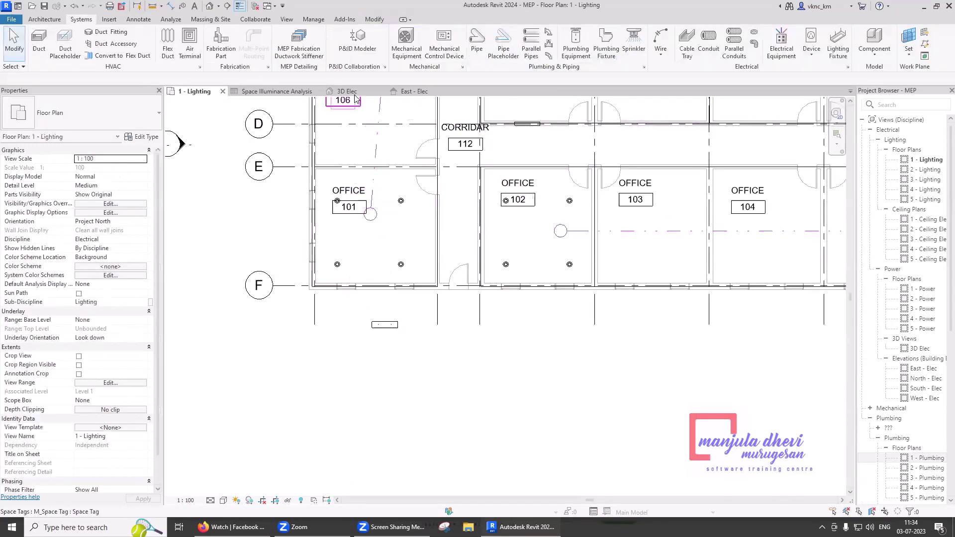
In the 3D Elec view, orbit to the pendant and flip it about its work plane, then back upright
left_click(349, 92)
scroll(458, 277, "down", 2)
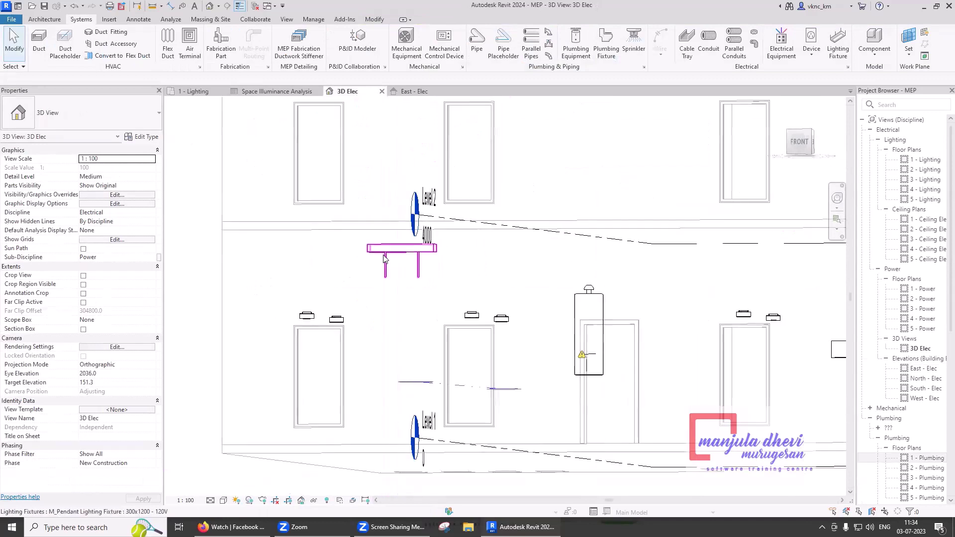
left_click(428, 277)
mouse_move(431, 281)
middle_mouse_down("shift")
mouse_move(749, 324)
mouse_move(647, 299)
middle_mouse_up("shift")
scroll(403, 251, "up", 2)
scroll(403, 251, "up", 3)
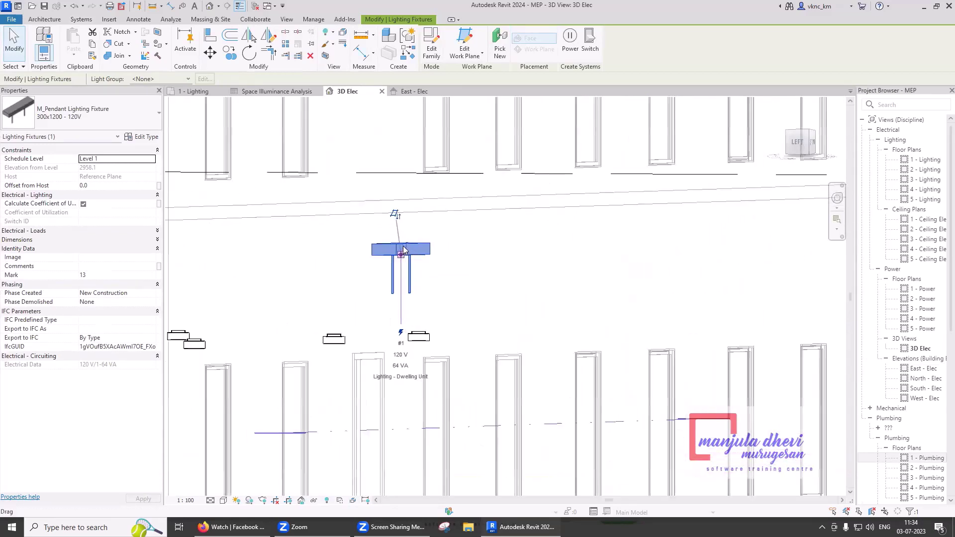
scroll(403, 250, "up", 2)
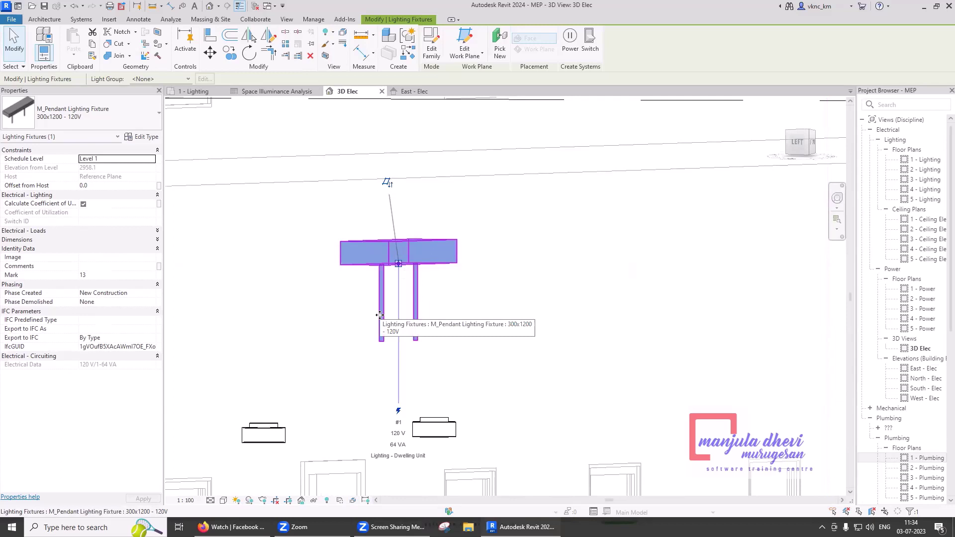
left_click(388, 183)
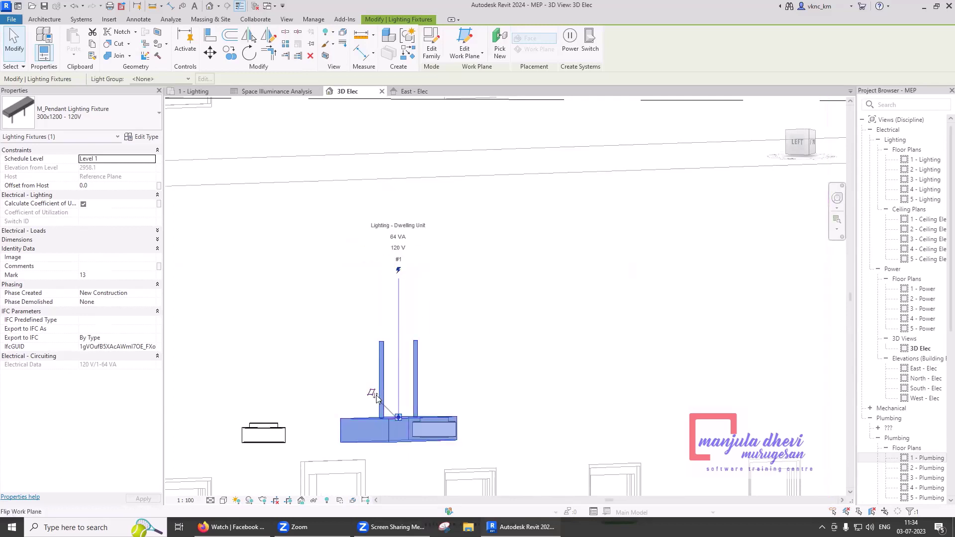
left_click(377, 396)
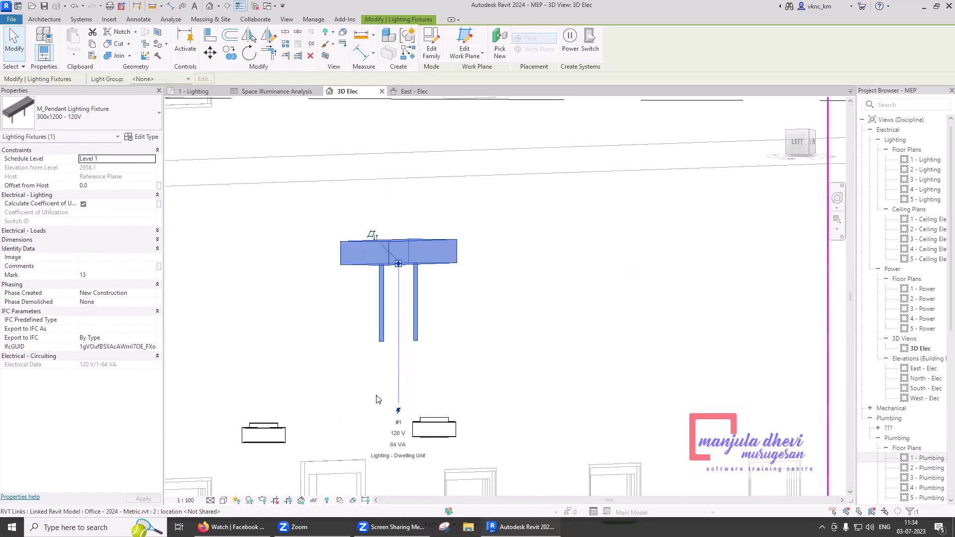
left_click(389, 370)
In the East - Elec elevation, draw a horizontal reference plane across the building just below Level 2
left_click(419, 95)
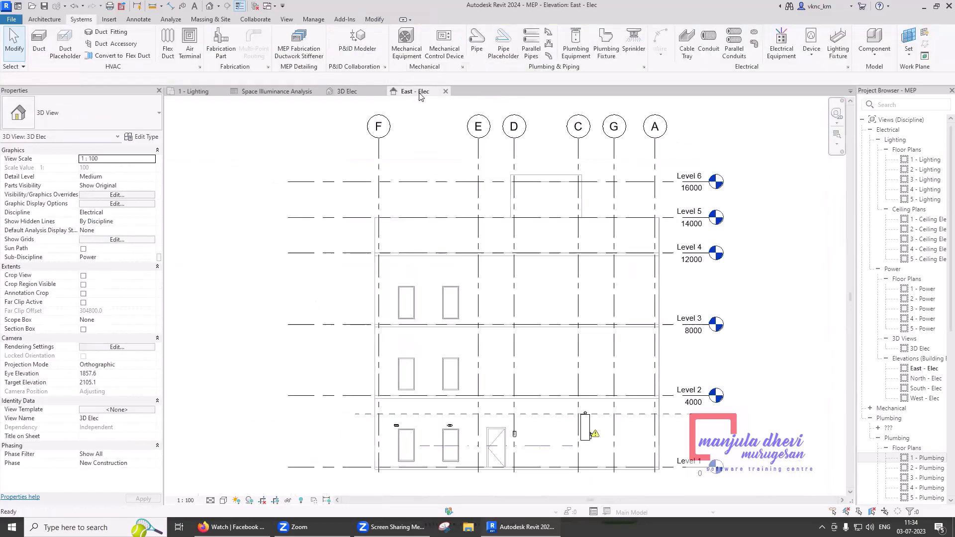
left_click(686, 415)
key("Escape")
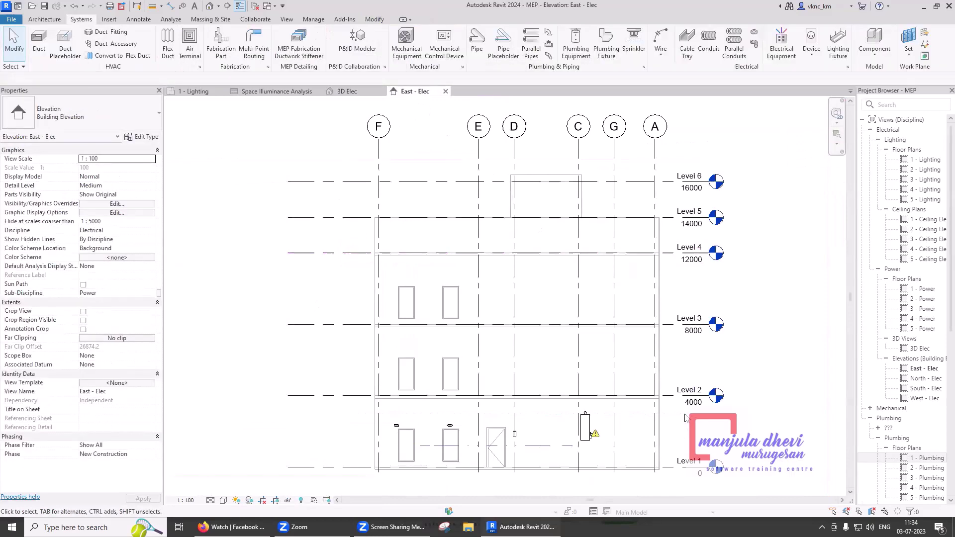
left_click(925, 44)
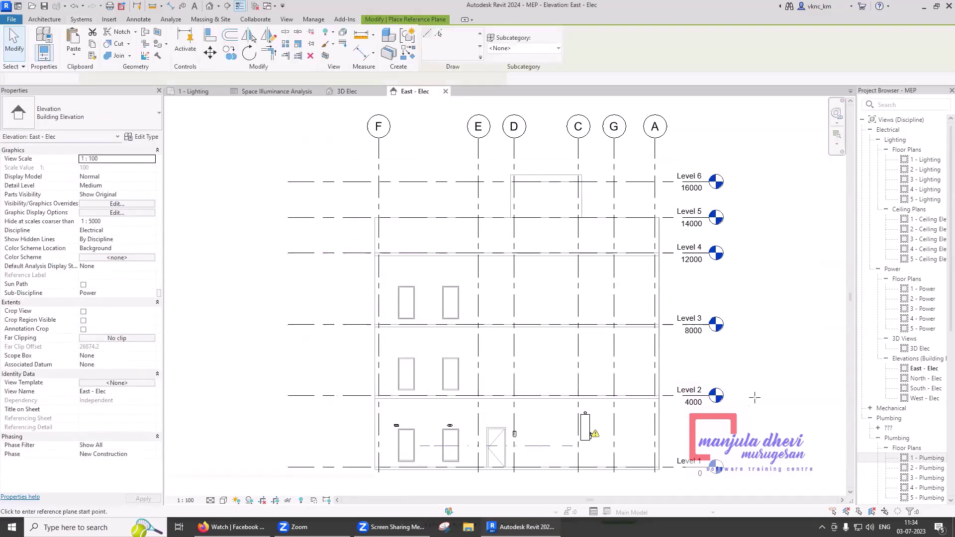
left_click(681, 415)
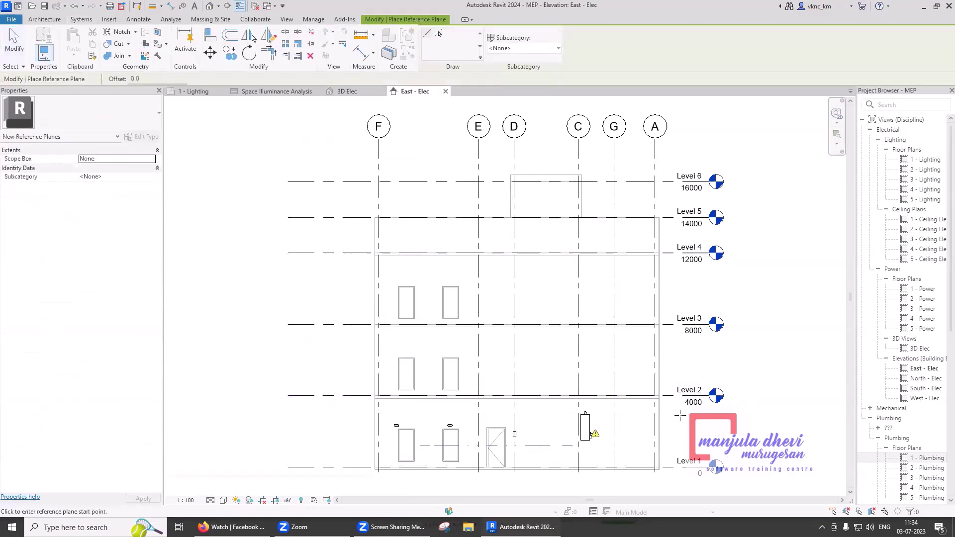
left_click(354, 415)
key("Escape")
key("Escape")
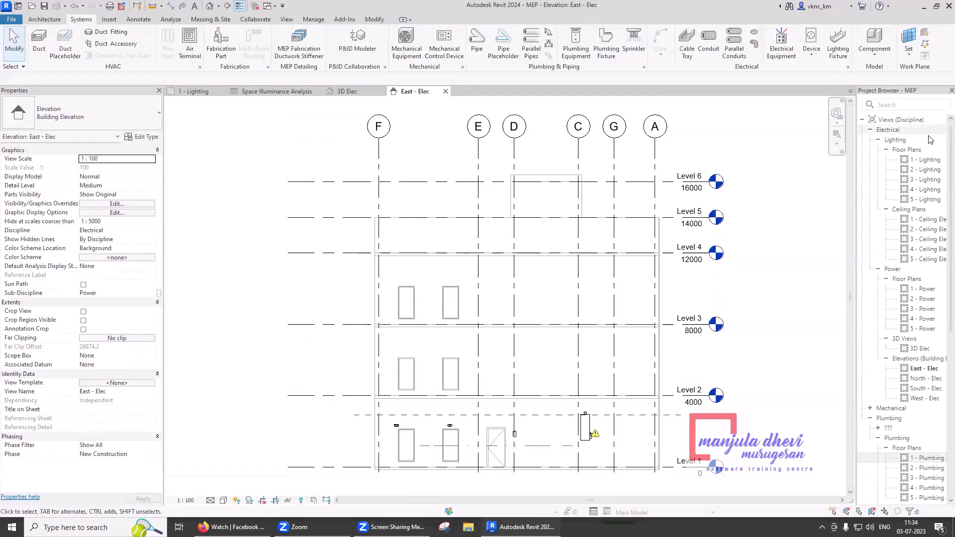
Make that reference plane the work plane and return to the 1 - Lighting plan
left_click(912, 38)
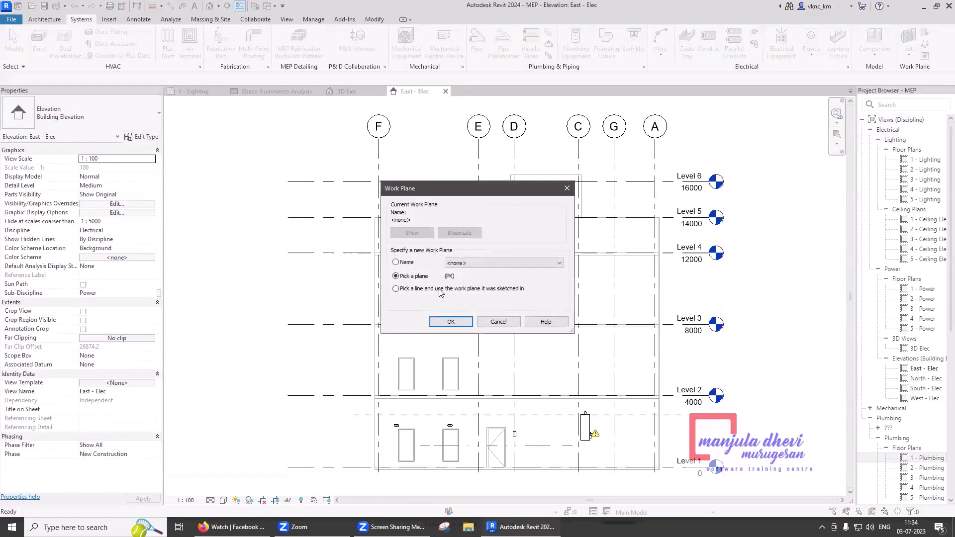
left_click(449, 320)
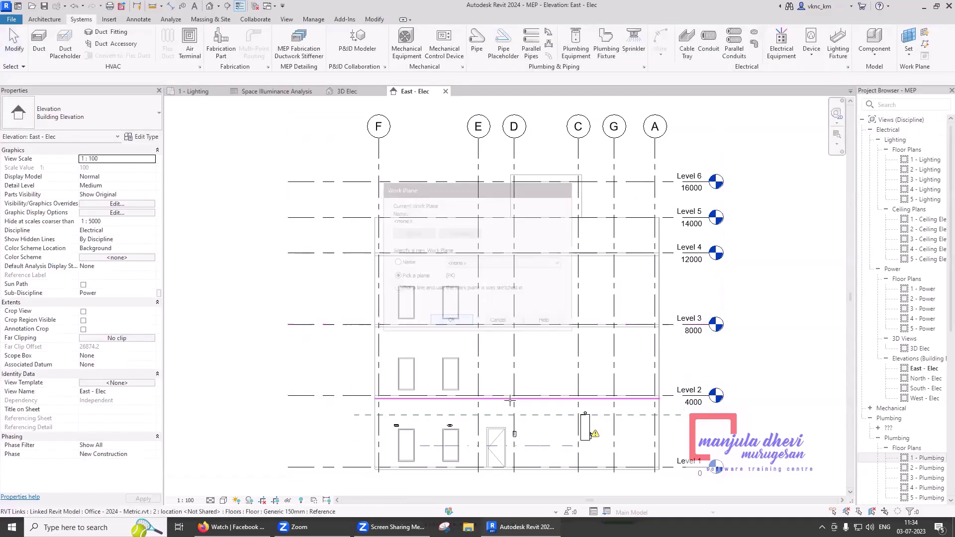
left_click(546, 419)
left_click(487, 366)
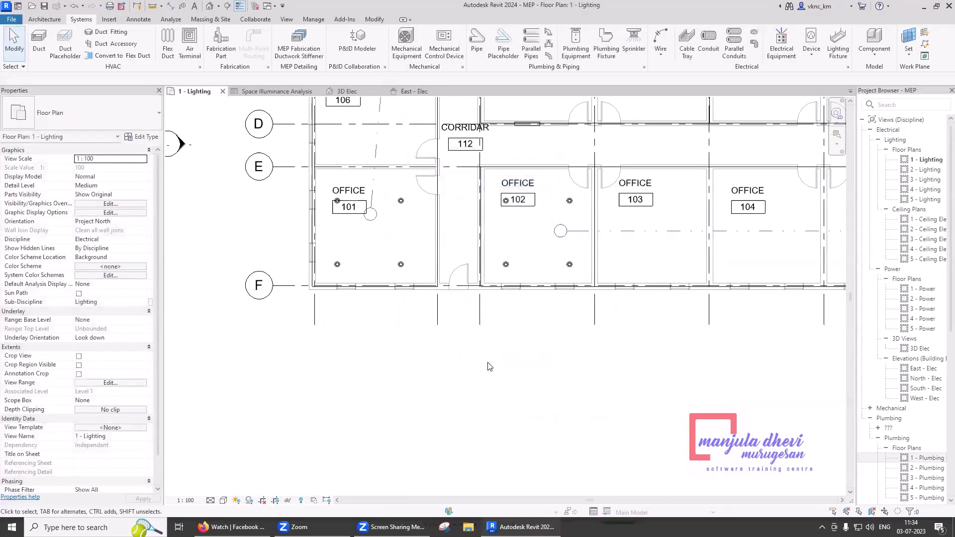
left_click(838, 43)
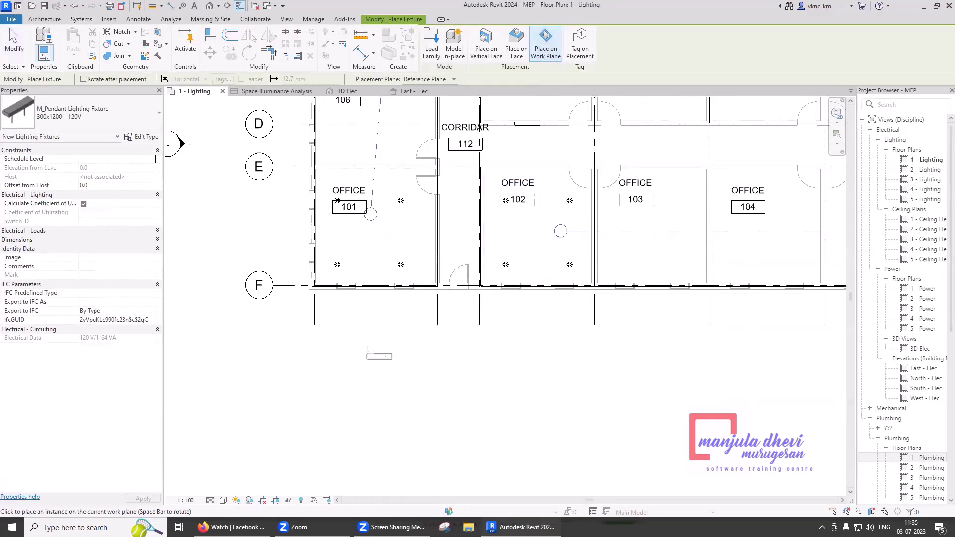
key("Escape")
key("Escape")
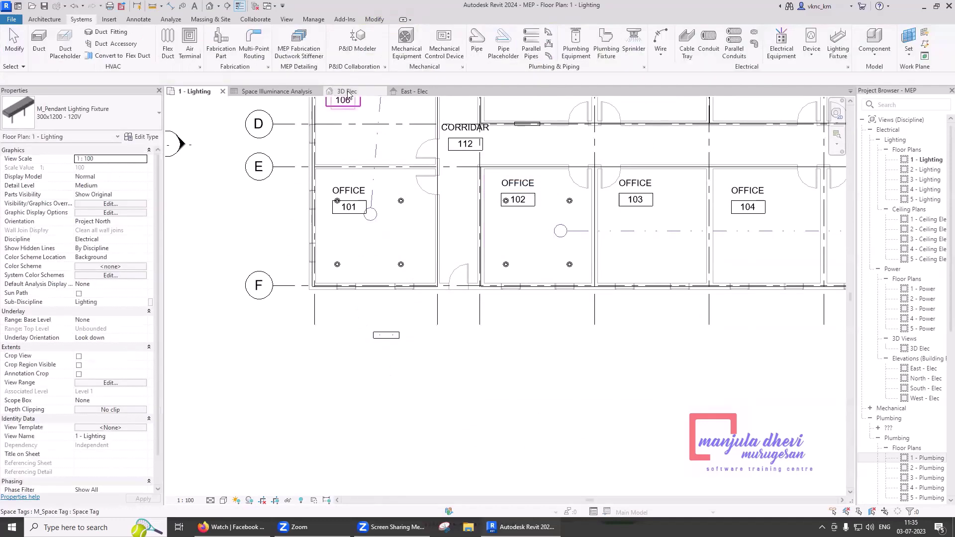
left_click(347, 91)
scroll(547, 179, "down", 3)
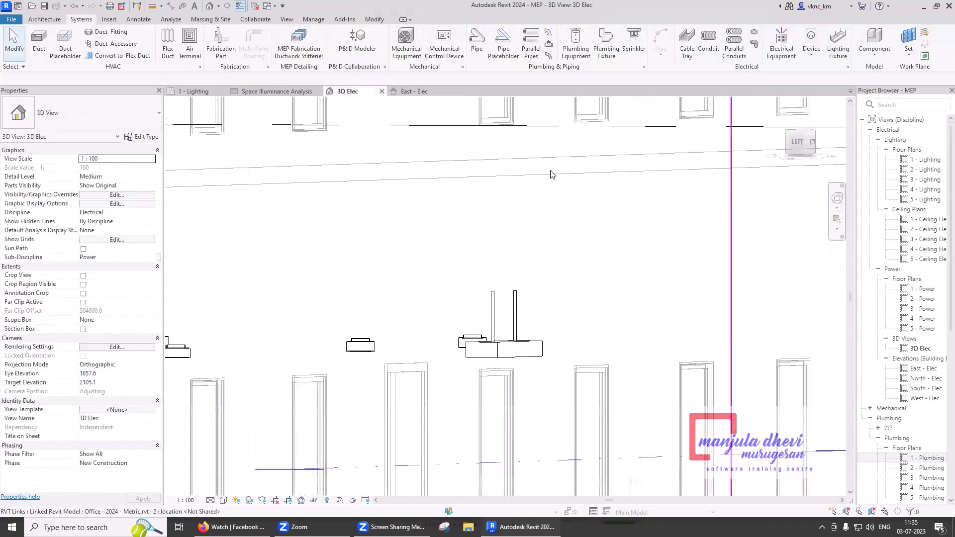
left_click(529, 305)
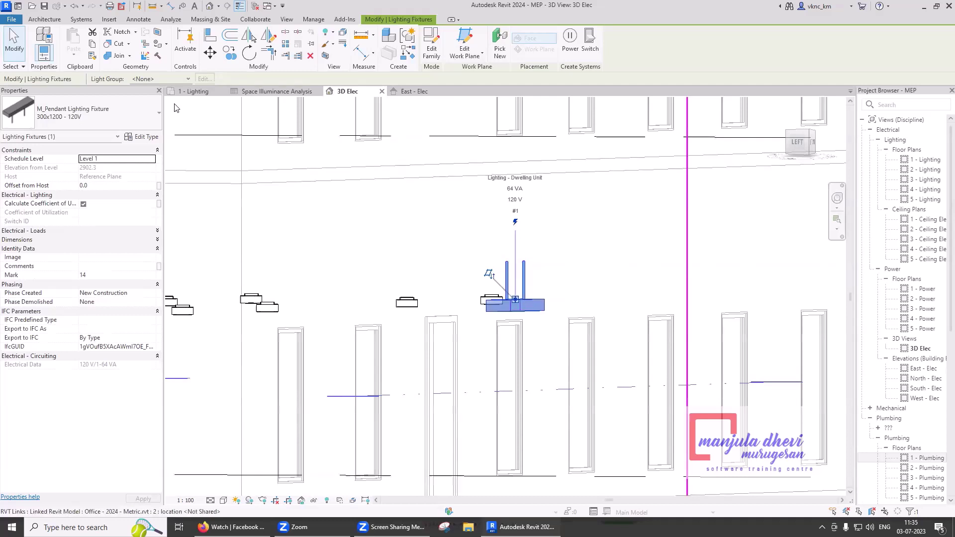
left_click(195, 91)
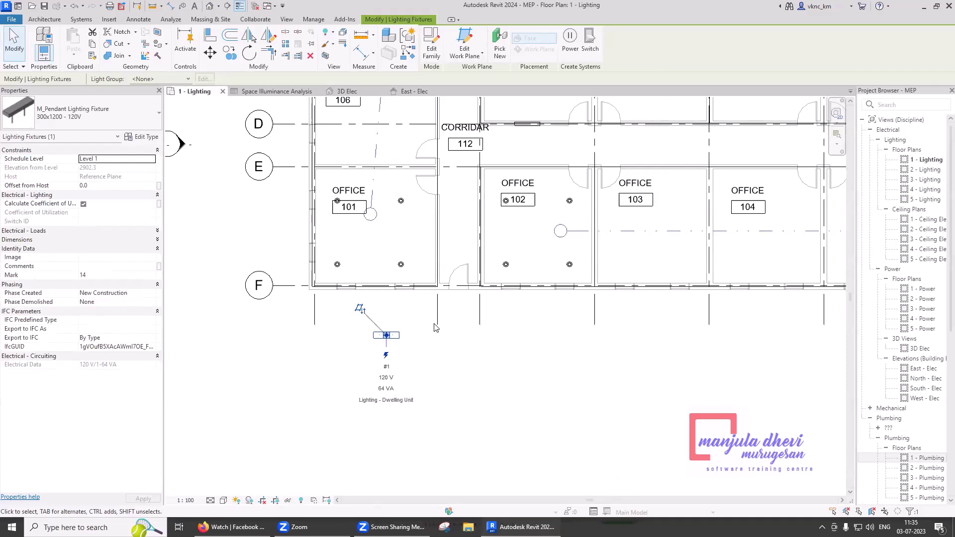
key("Delete")
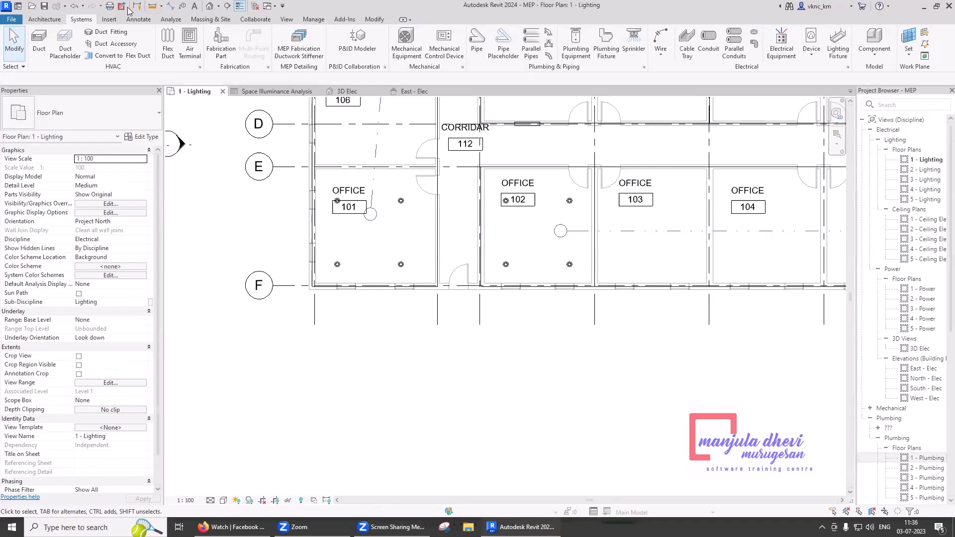
Start placing a lighting device using the M_Lighting Switches Single Pole type
left_click(44, 6)
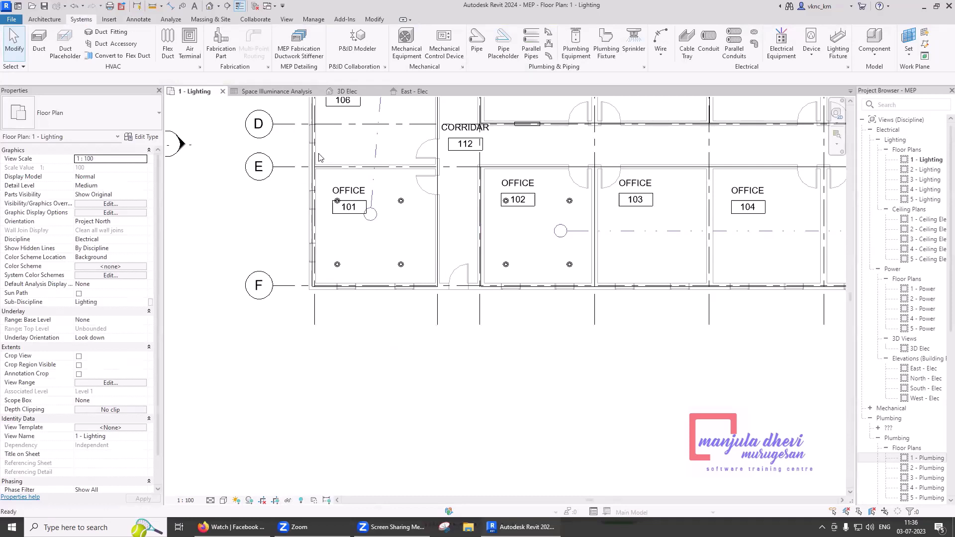
left_click(807, 59)
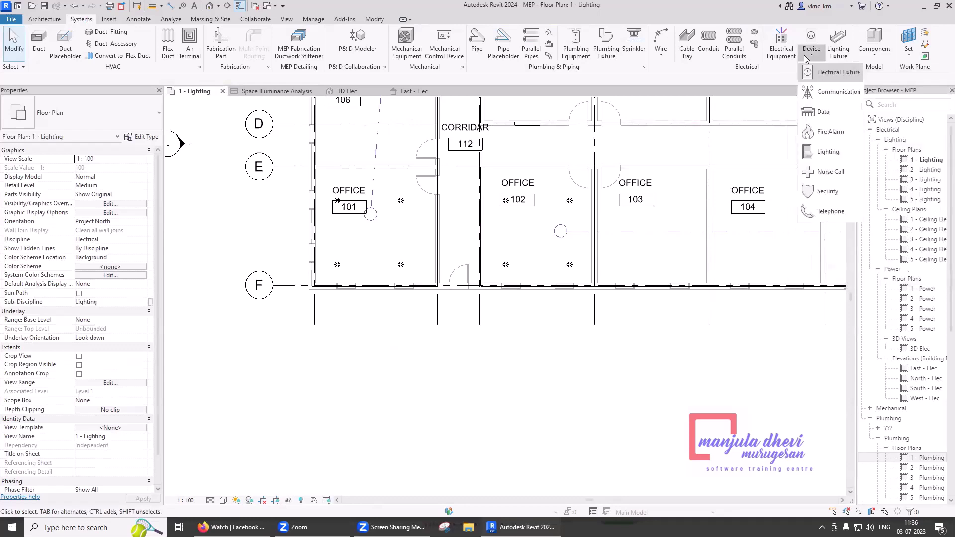
left_click(820, 154)
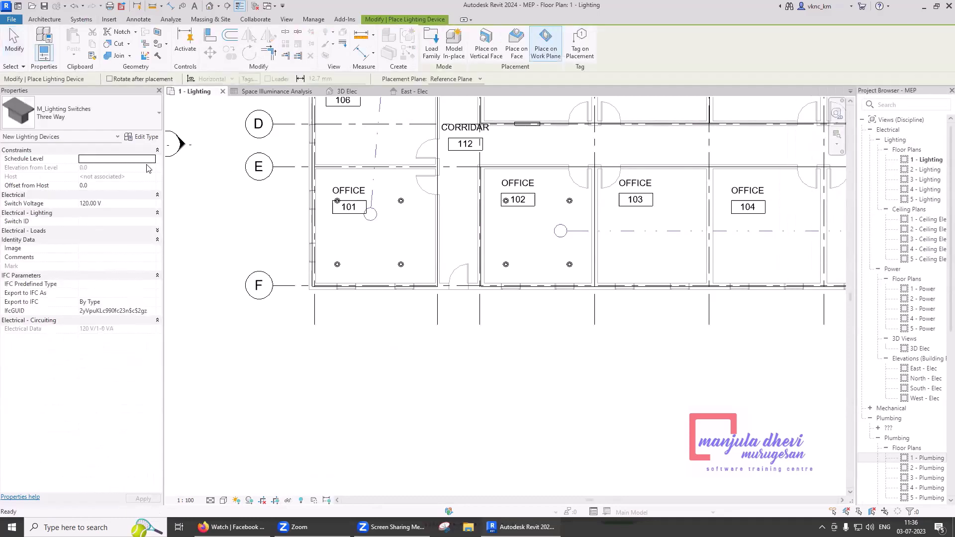
left_click(102, 116)
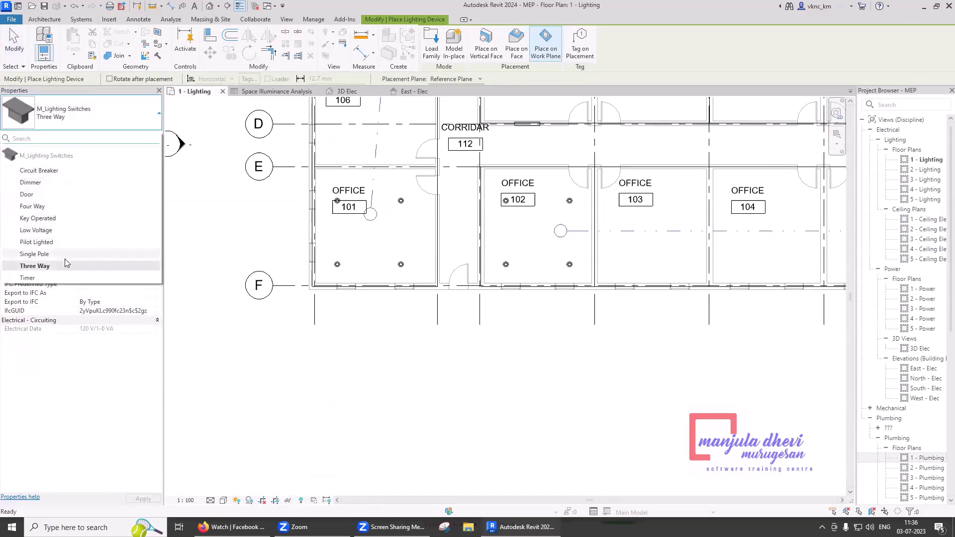
left_click(34, 254)
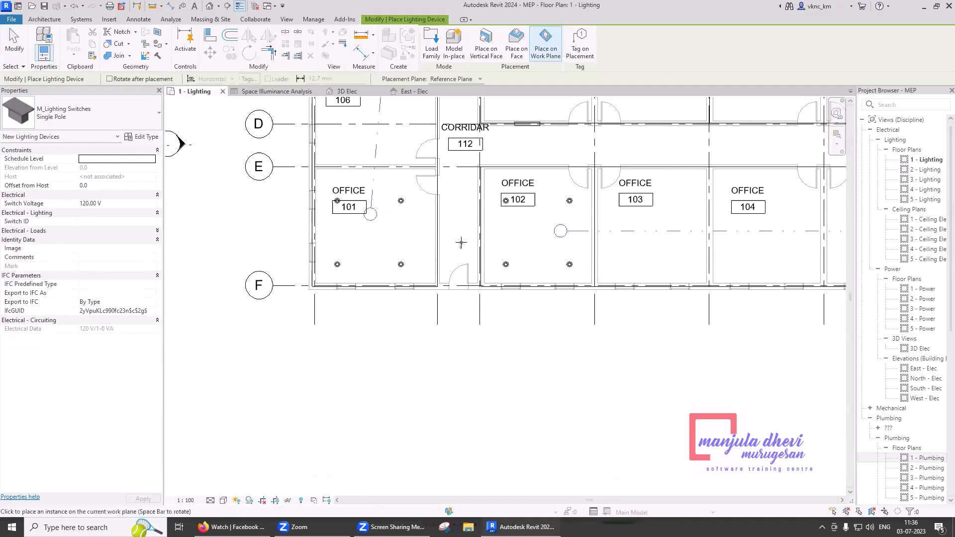
Rotate the switch to face the wall and set it to host on a vertical face
scroll(429, 212, "up", 2)
scroll(432, 205, "up", 3)
scroll(432, 207, "up", 2)
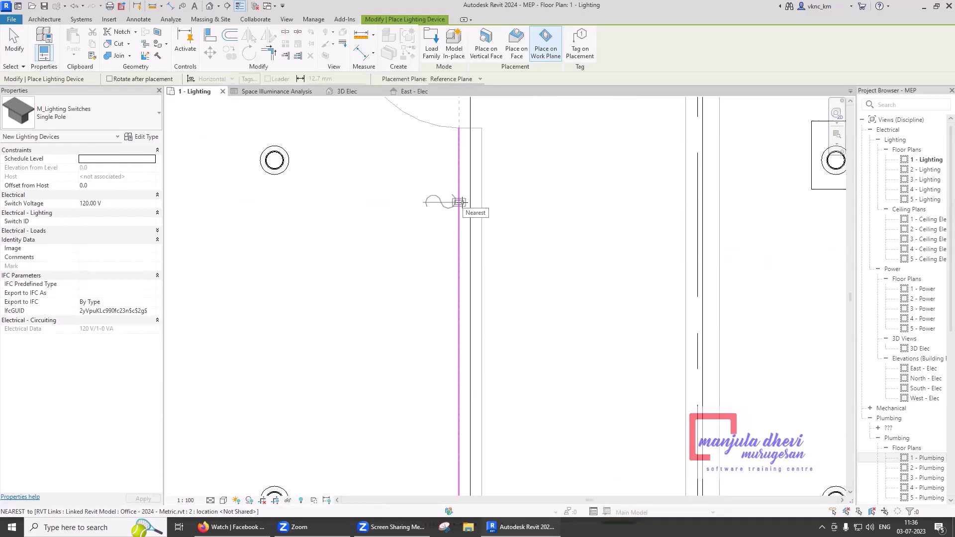
key("Escape")
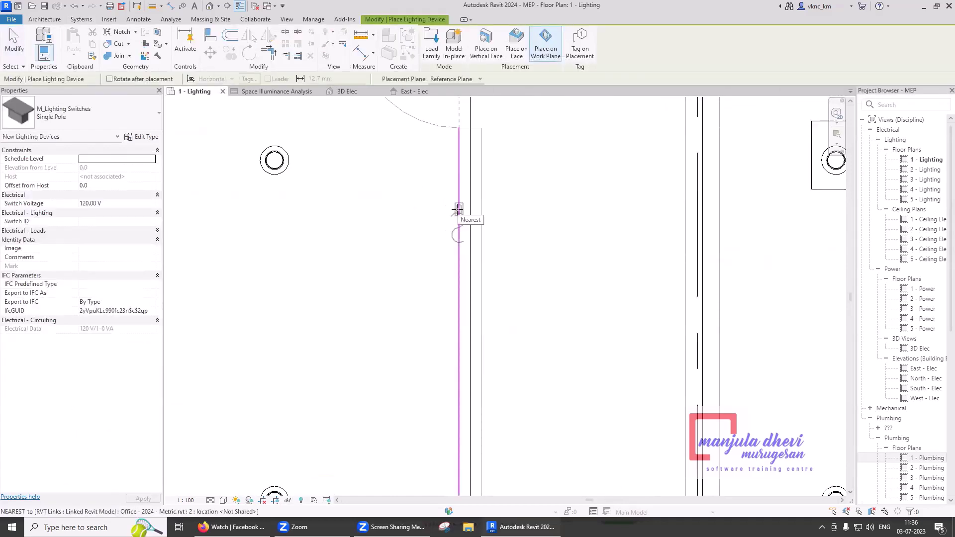
key("space")
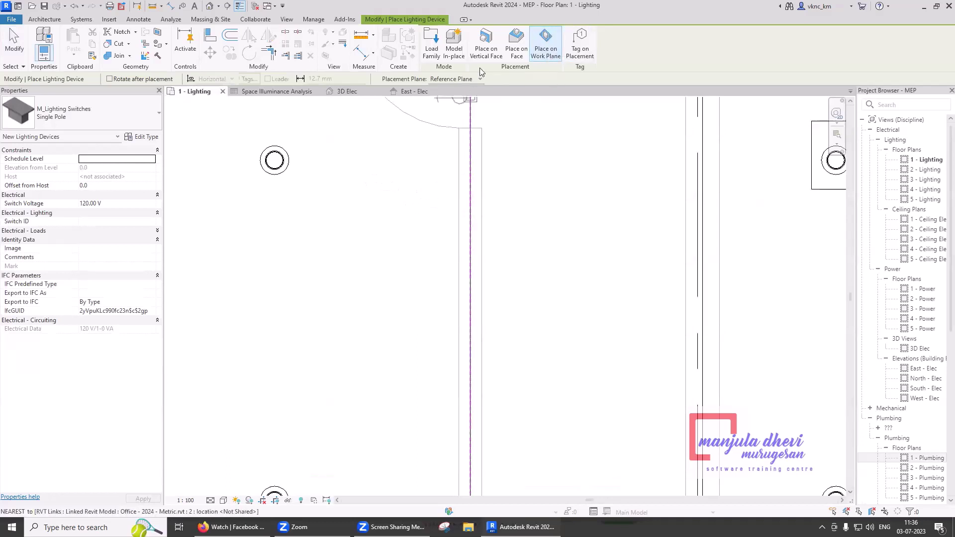
left_click(486, 46)
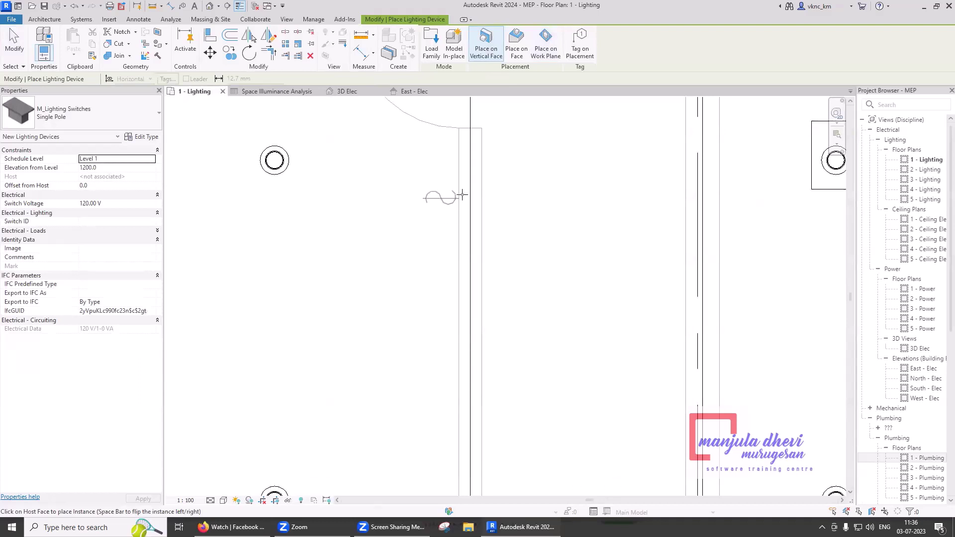
Place the single-pole switch on the wall beside Office 101 and finish switch placement
left_click(459, 204)
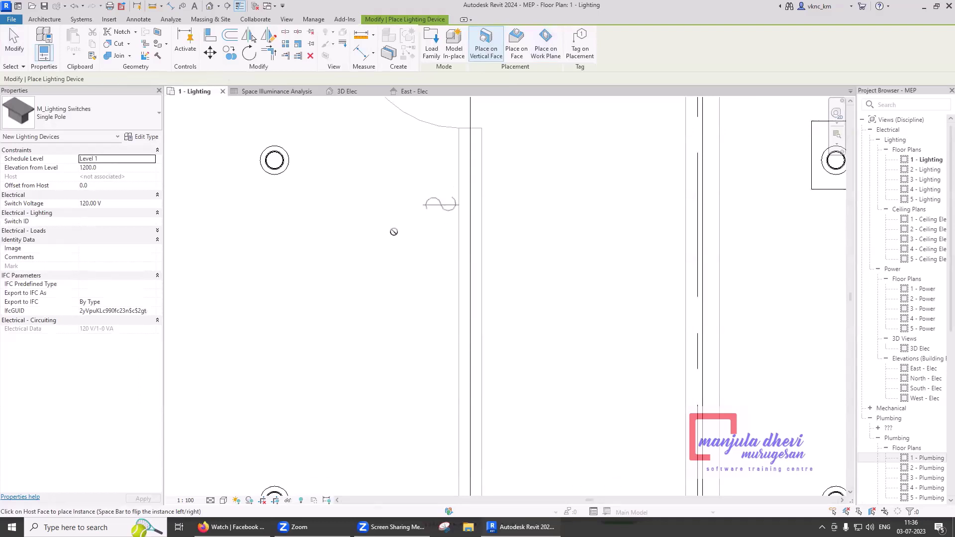
scroll(391, 234, "down", 2)
scroll(390, 235, "down", 2)
scroll(388, 236, "down", 2)
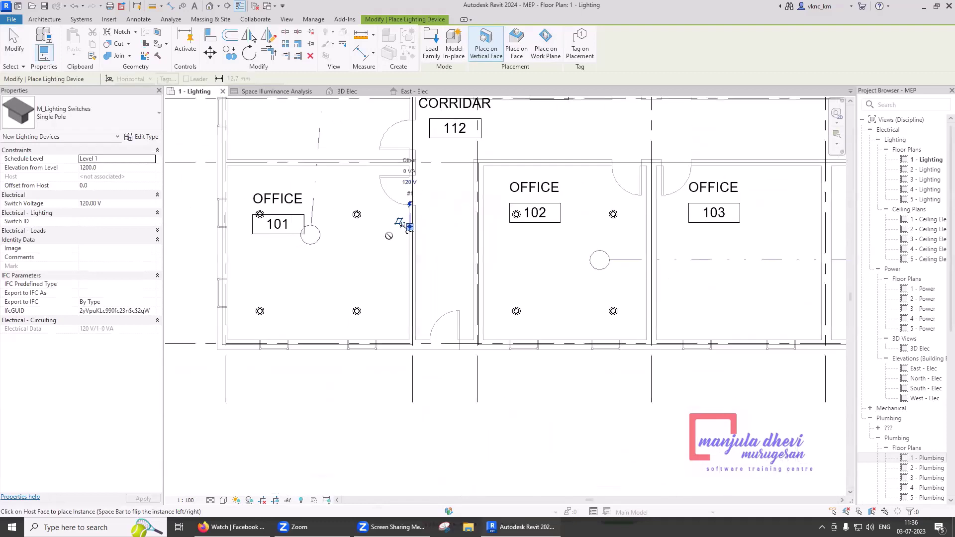
scroll(592, 169, "up", 2)
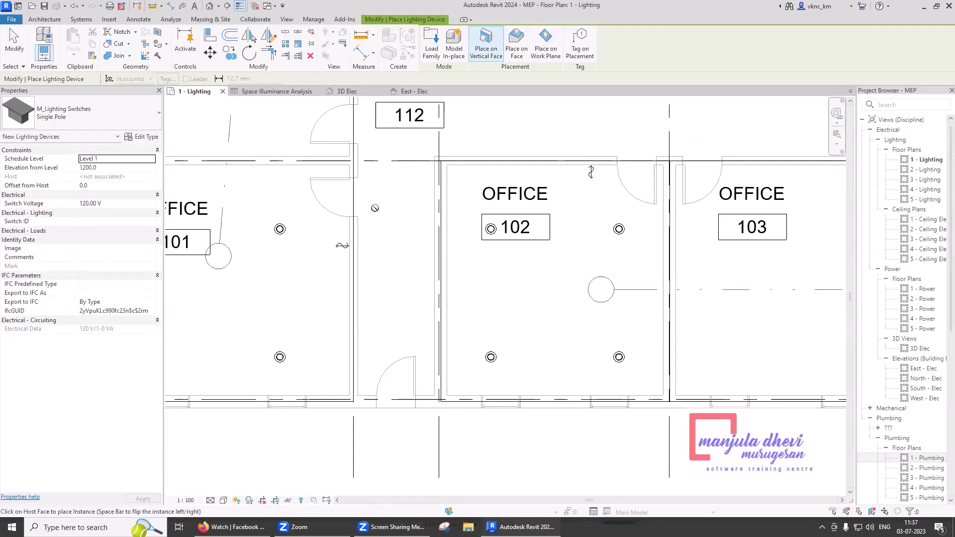
key("Escape")
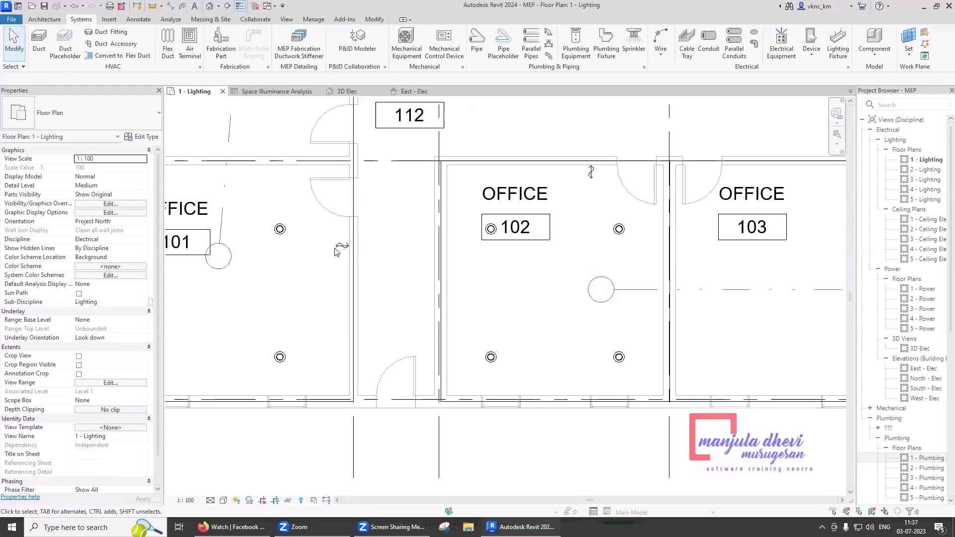
scroll(342, 240, "up", 2)
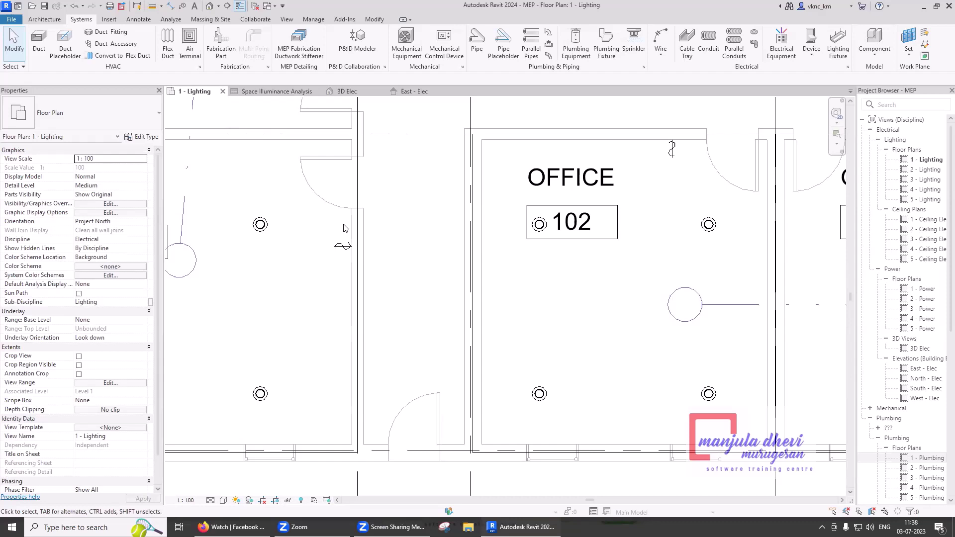
Place an M_Data Outlet on the top wall of office 102
left_click(809, 58)
left_click(822, 112)
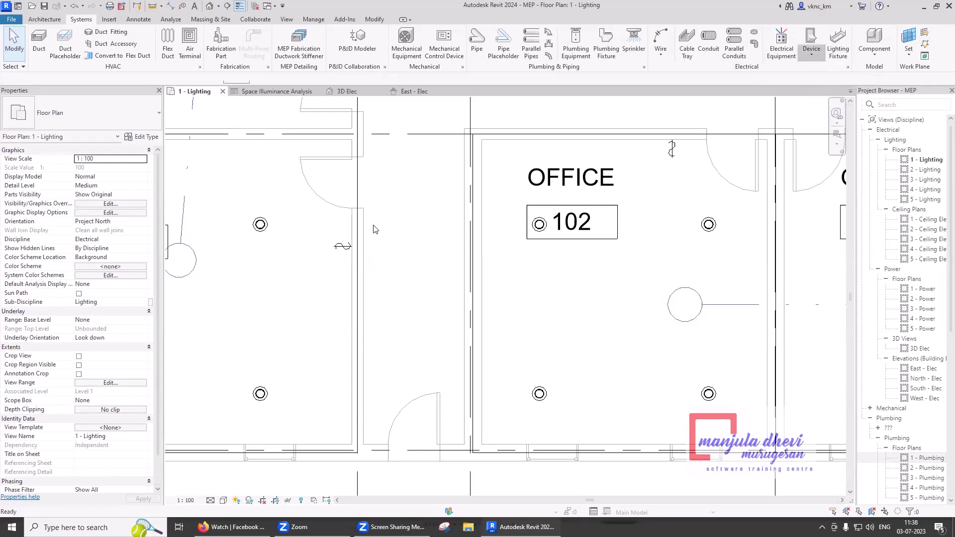
left_click(652, 143)
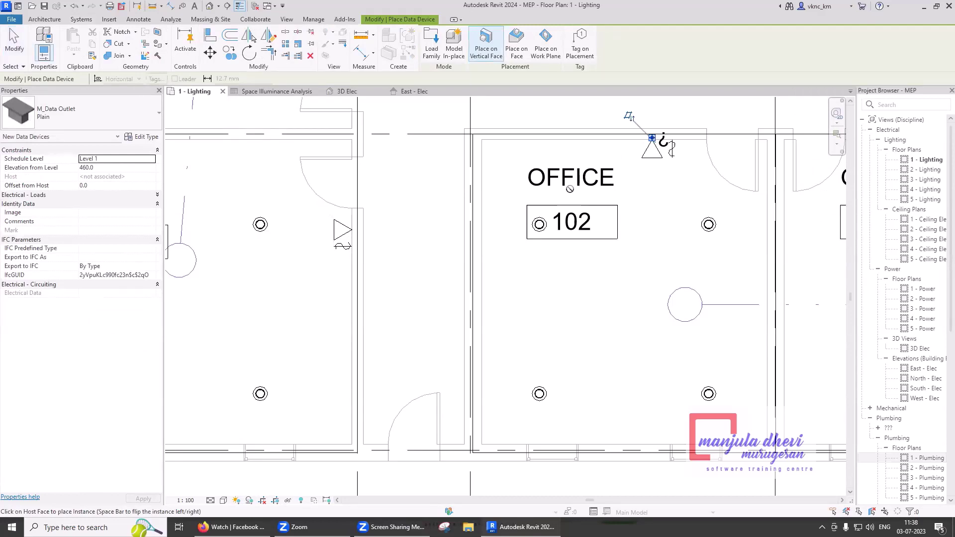
key("Escape")
key("Escape")
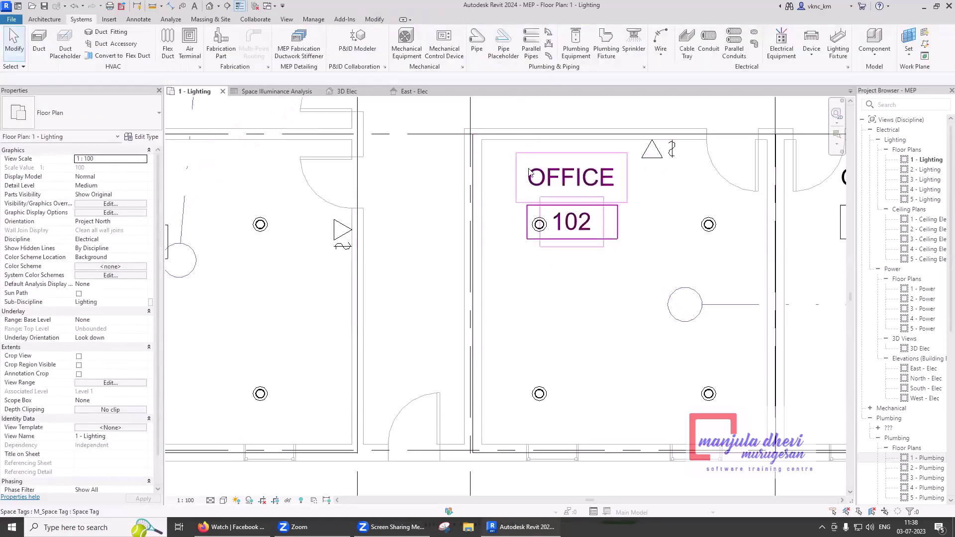
left_click(353, 92)
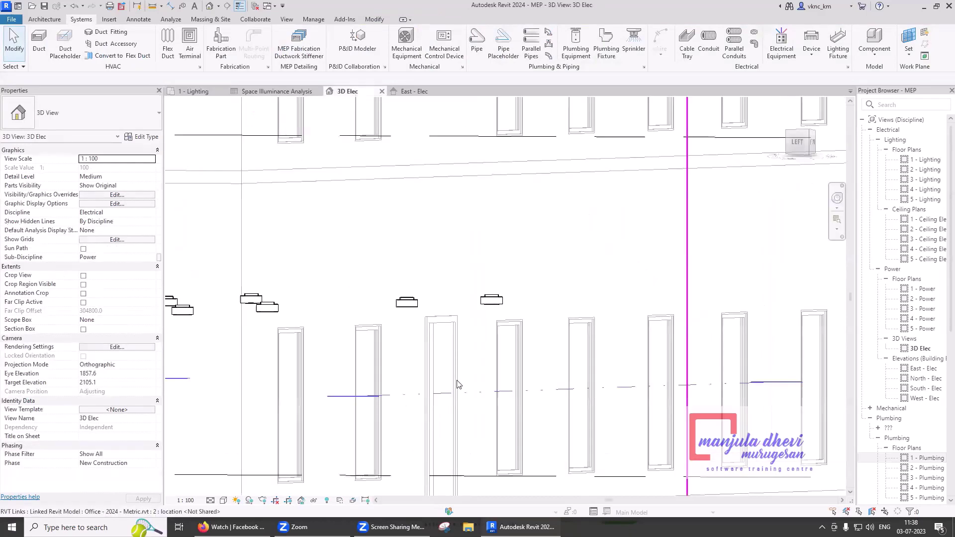
scroll(444, 228, "down", 3)
scroll(443, 227, "down", 1)
scroll(348, 279, "up", 2)
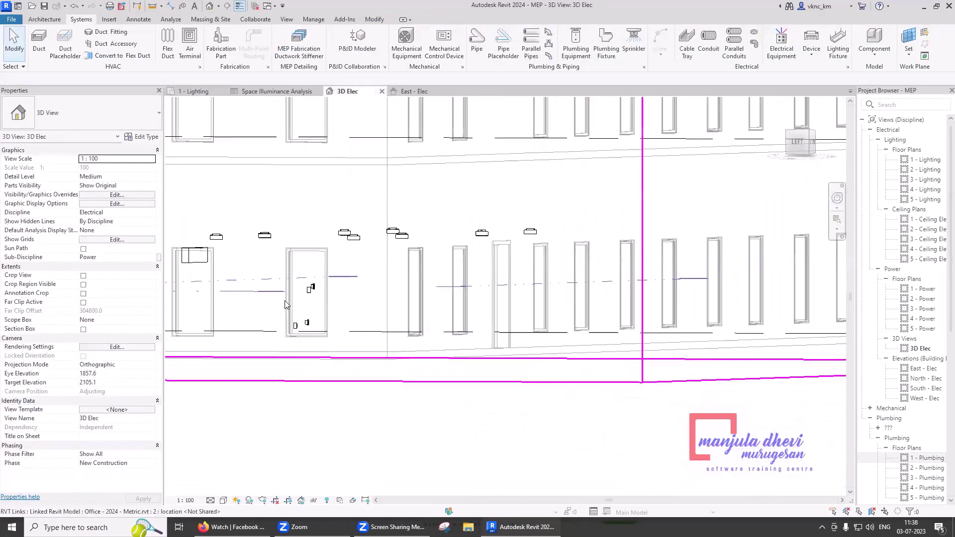
scroll(320, 283, "up", 2)
scroll(326, 291, "up", 3)
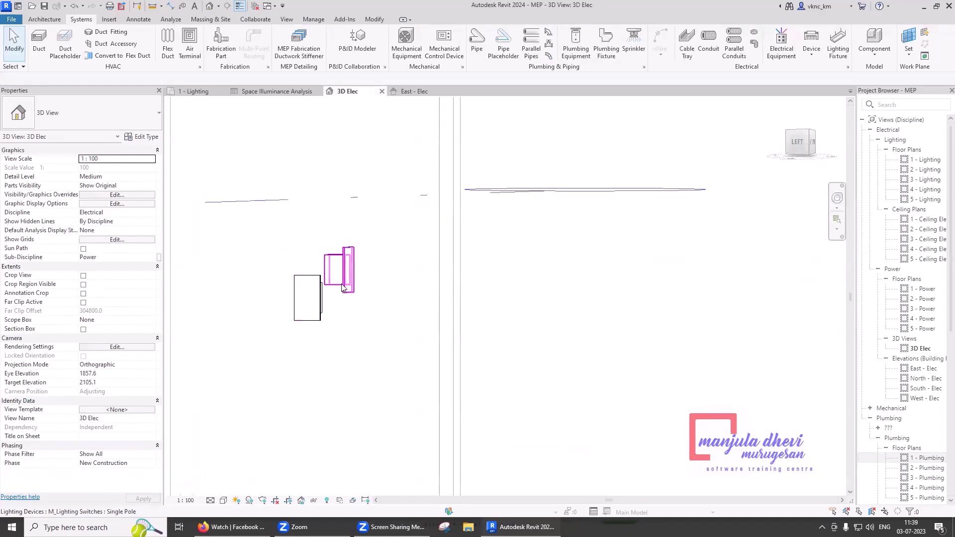
left_click(342, 287)
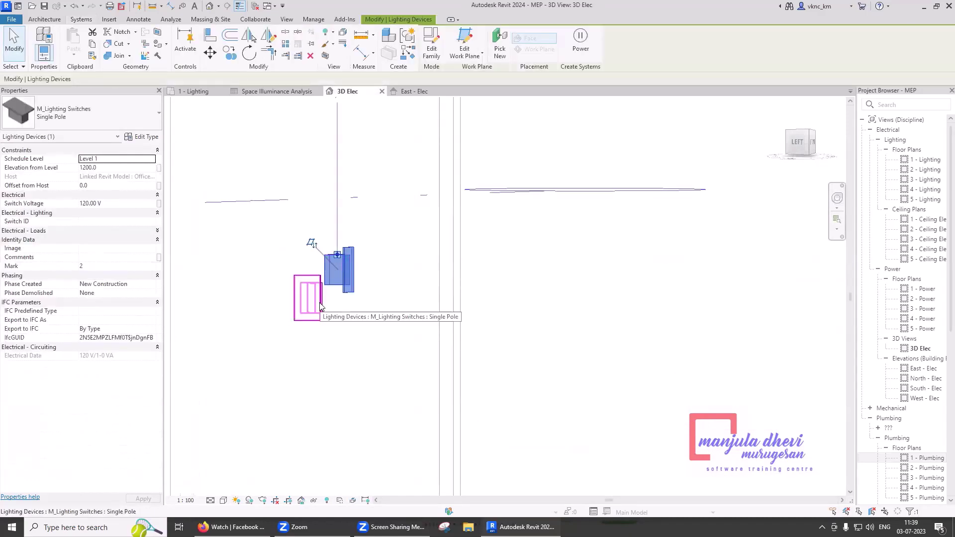
left_click(190, 97)
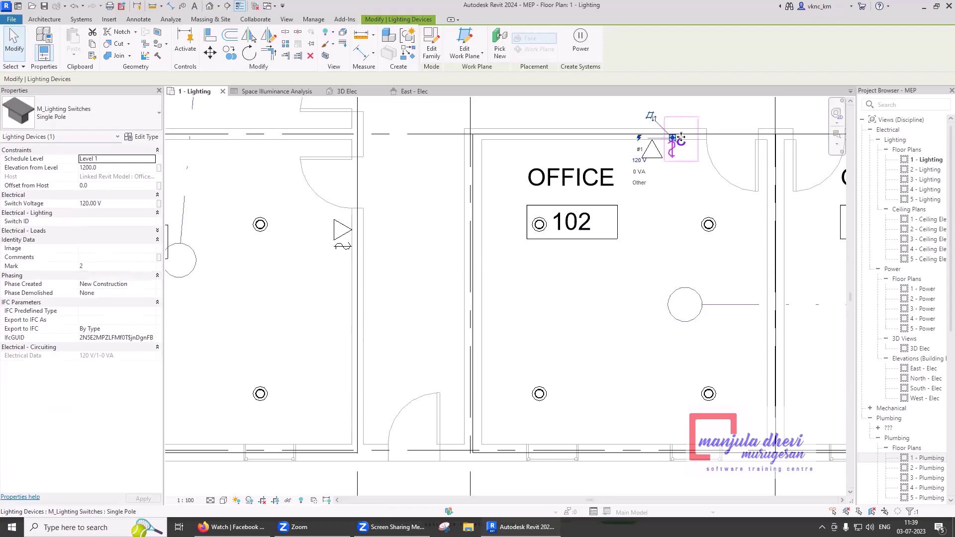
Clear the light switch selection and start placing a Fire Alarm device
key("Escape")
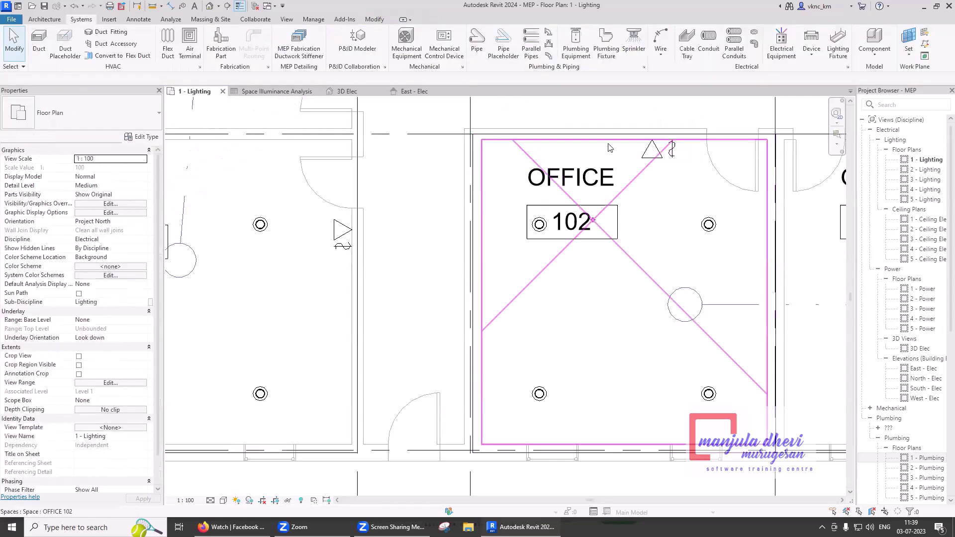
left_click(815, 59)
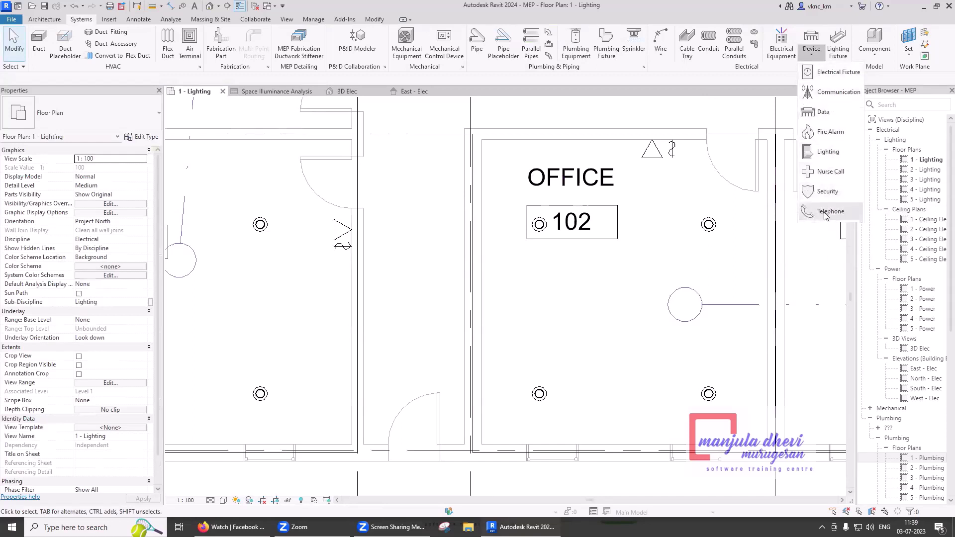
left_click(830, 131)
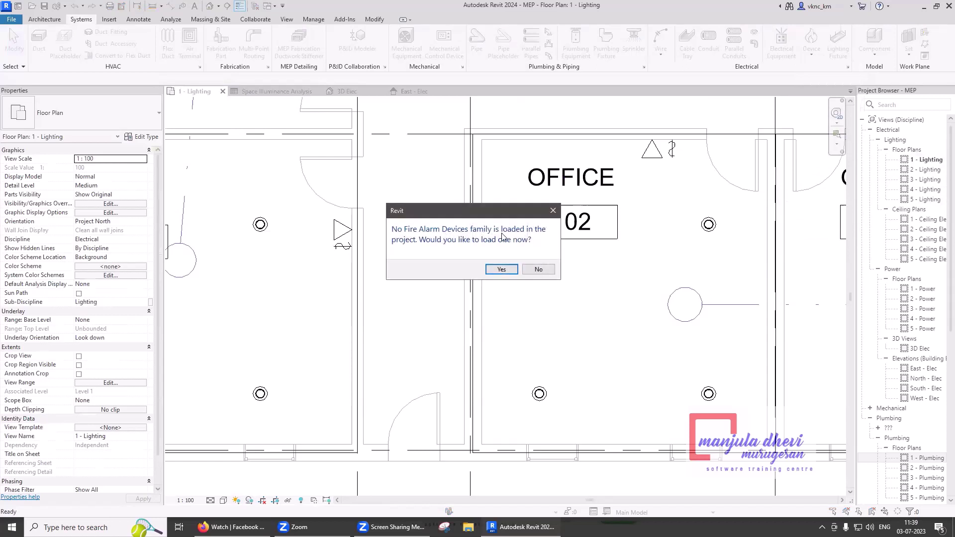
Accept loading a family and navigate the library to Electrical > MEP > Connectors
left_click(504, 270)
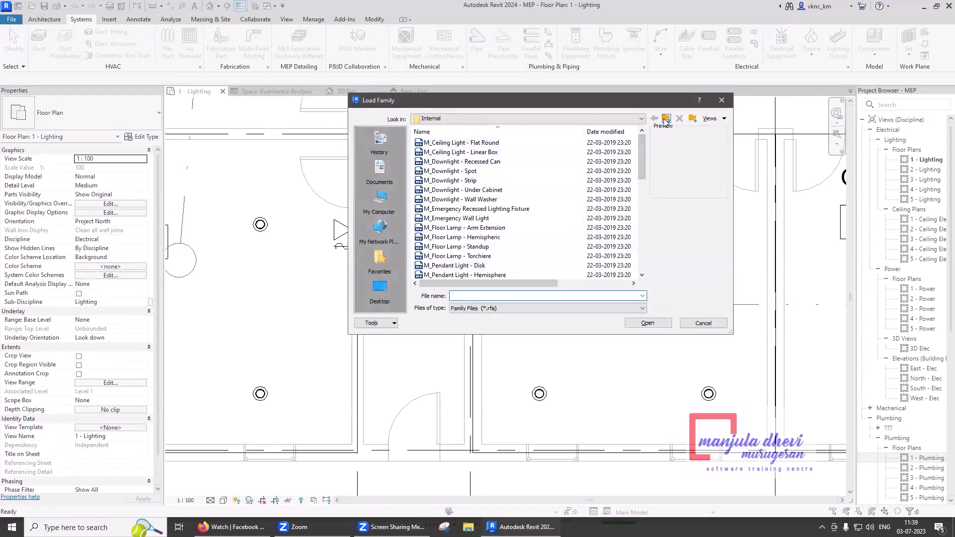
left_click(666, 119)
left_click(666, 119)
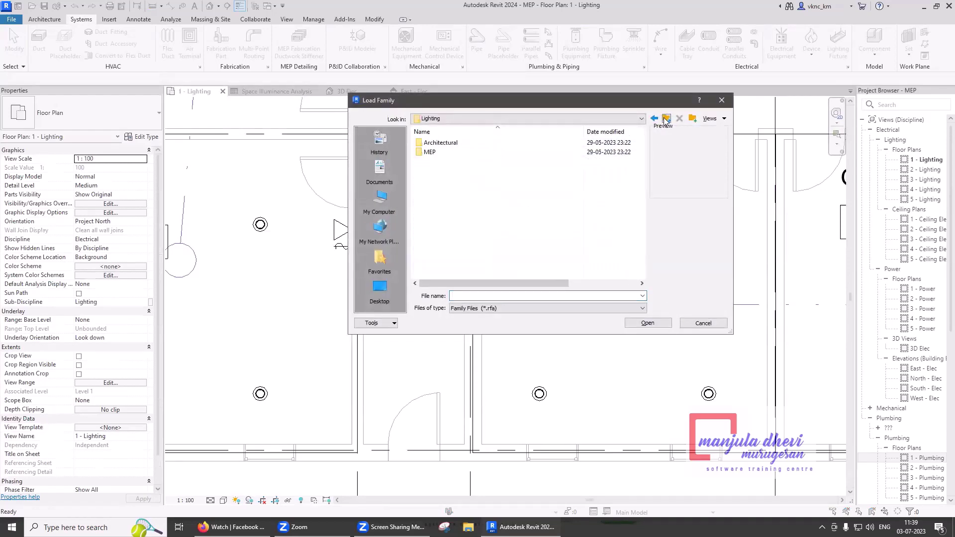
left_click(666, 120)
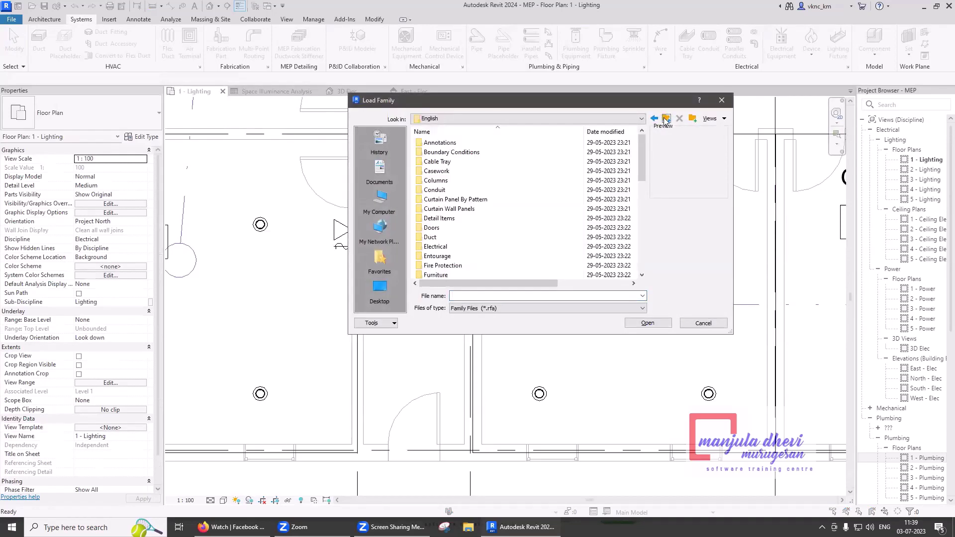
double_click(459, 248)
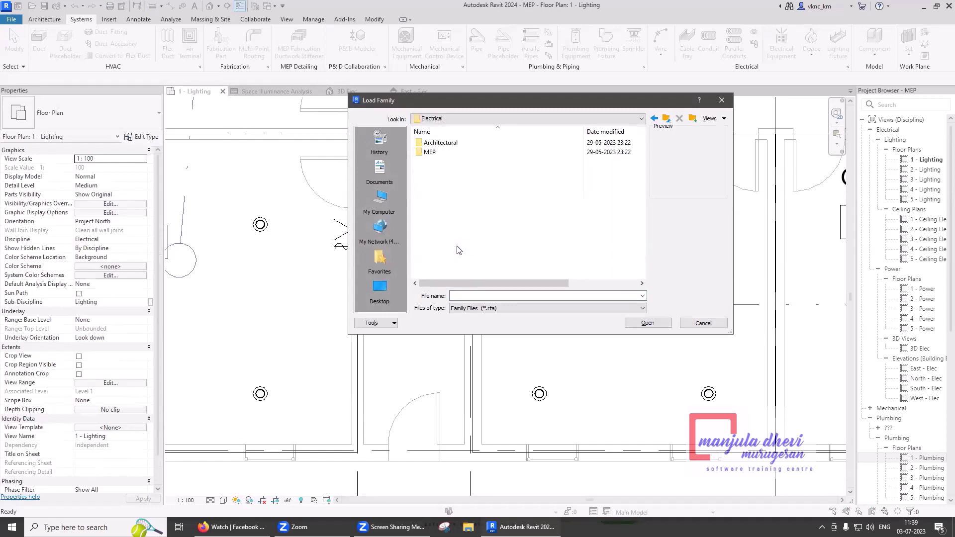
double_click(440, 152)
double_click(452, 143)
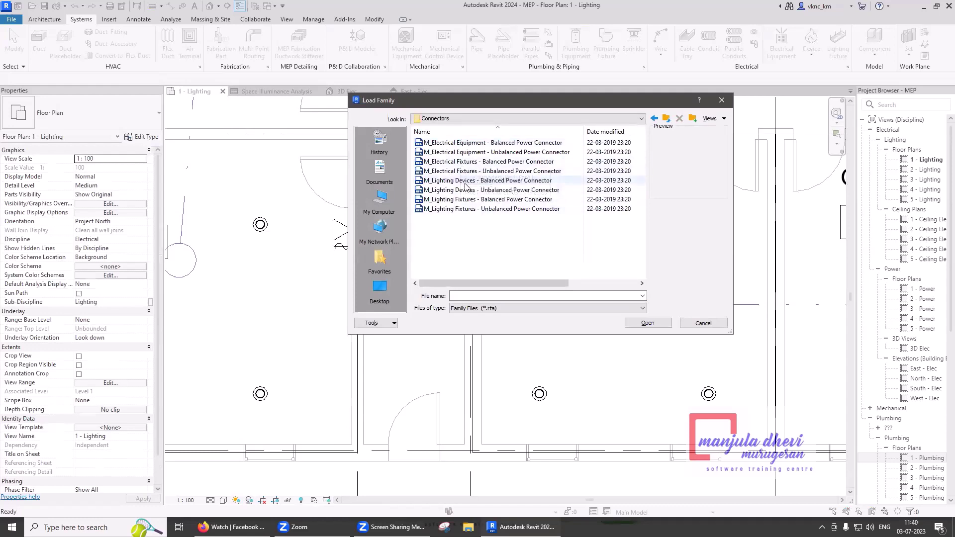
mouse_move(488, 181)
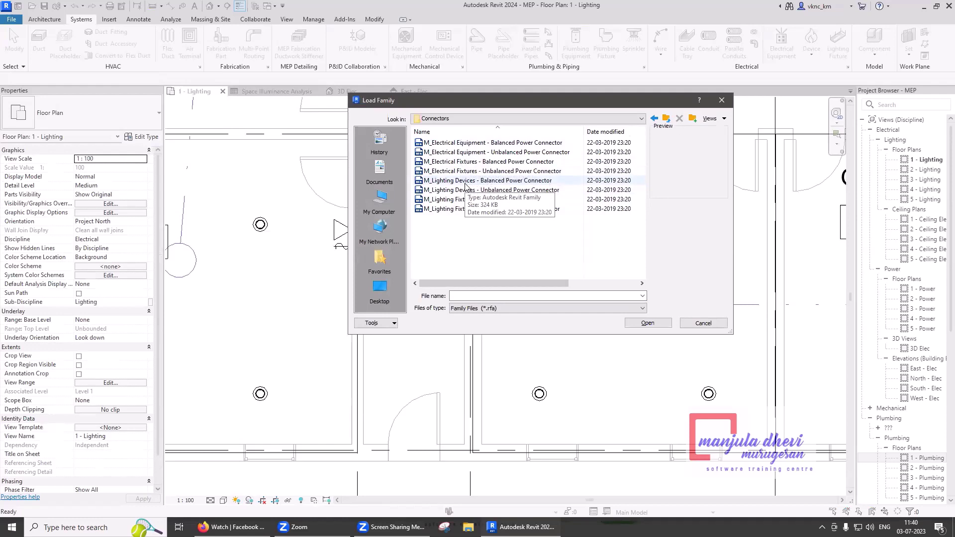
Browse the Electric Power Connectors, Appliances and Distribution family folders
left_click(466, 182)
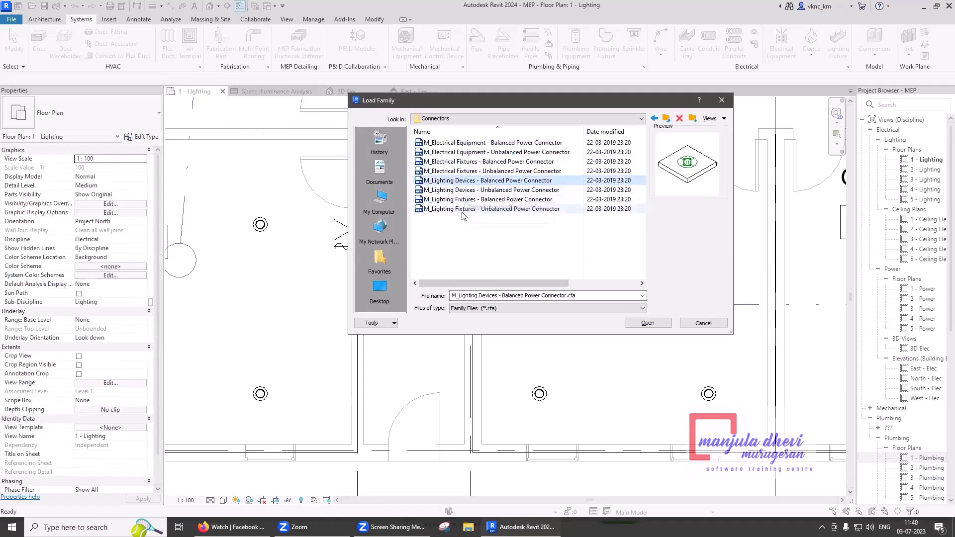
left_click(667, 120)
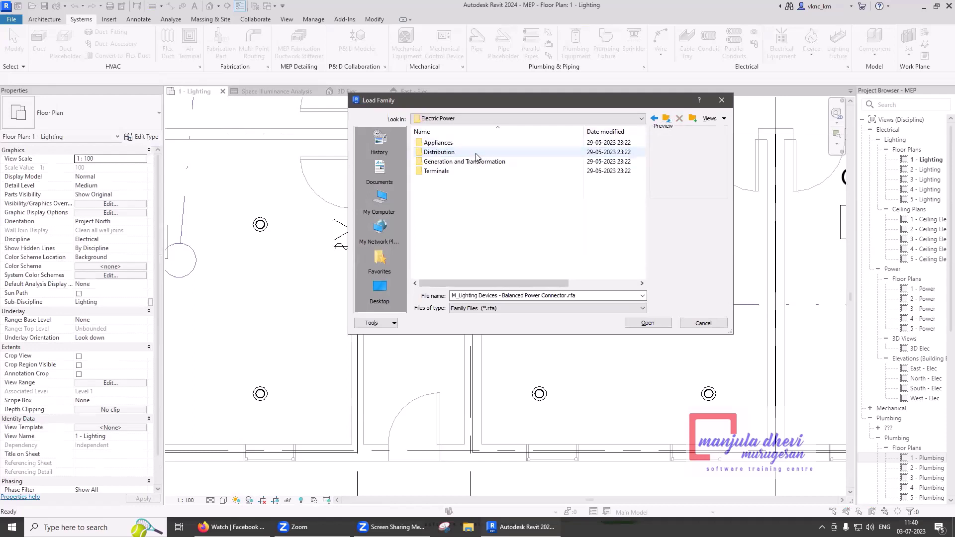
double_click(445, 143)
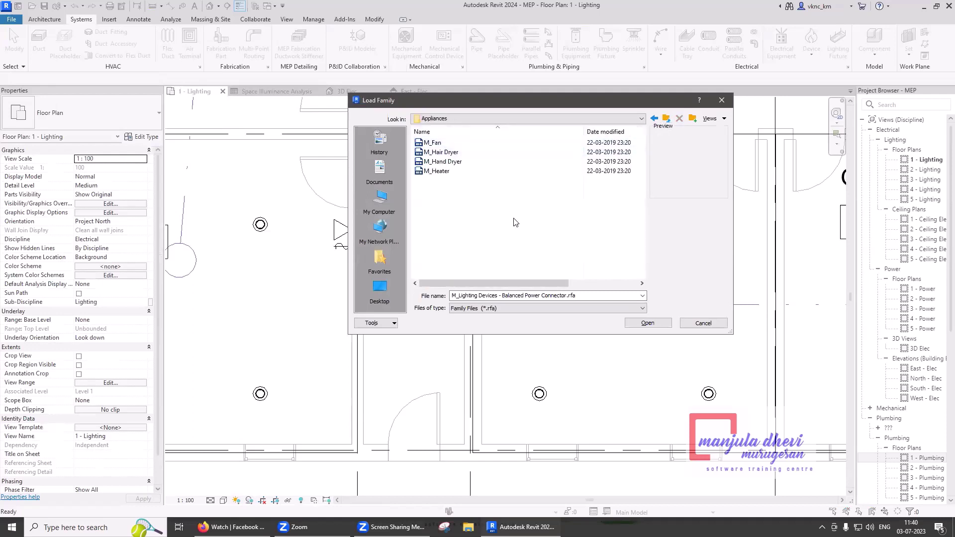
left_click(666, 119)
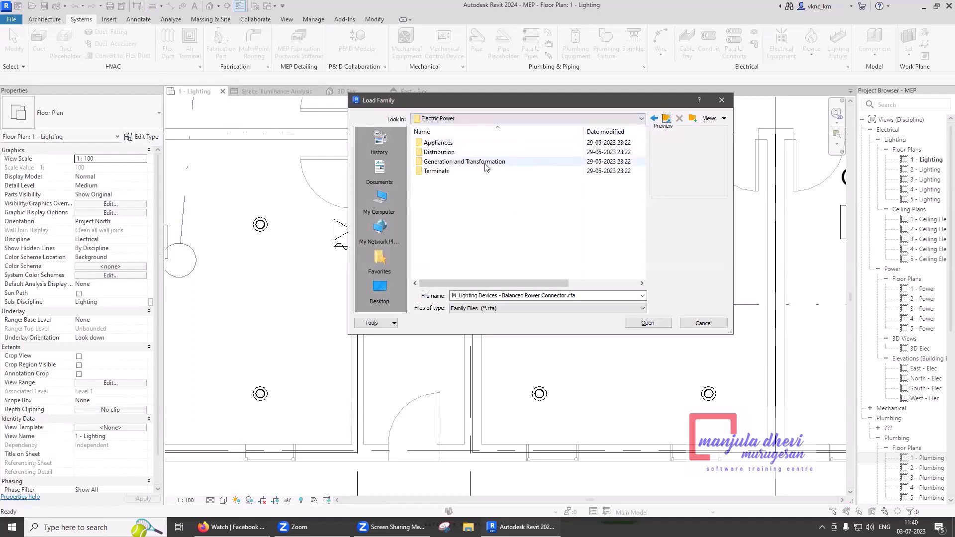
double_click(455, 153)
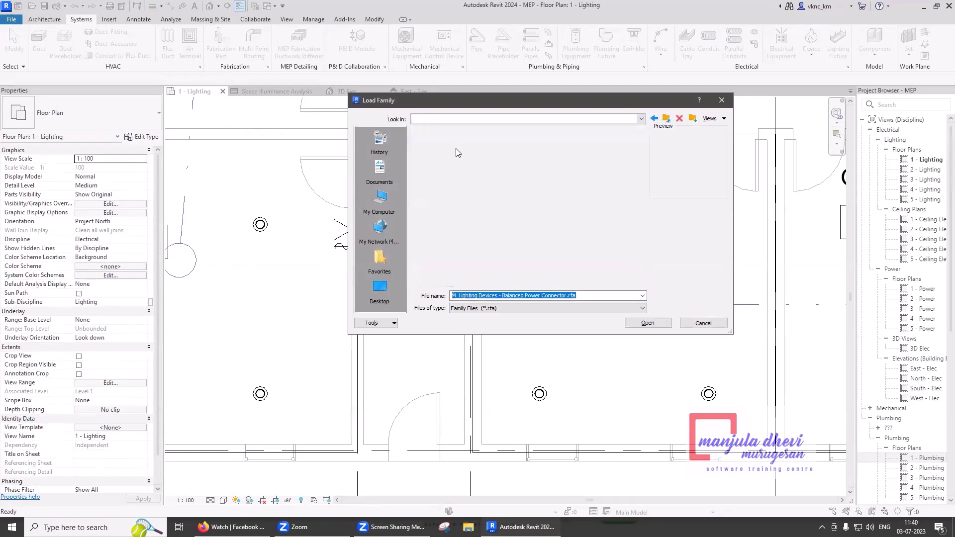
left_click(666, 118)
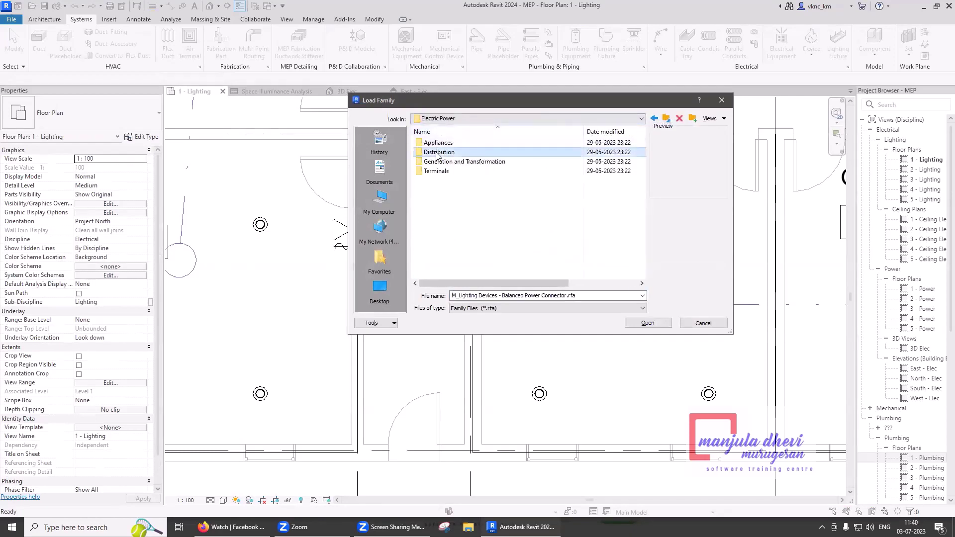
double_click(473, 152)
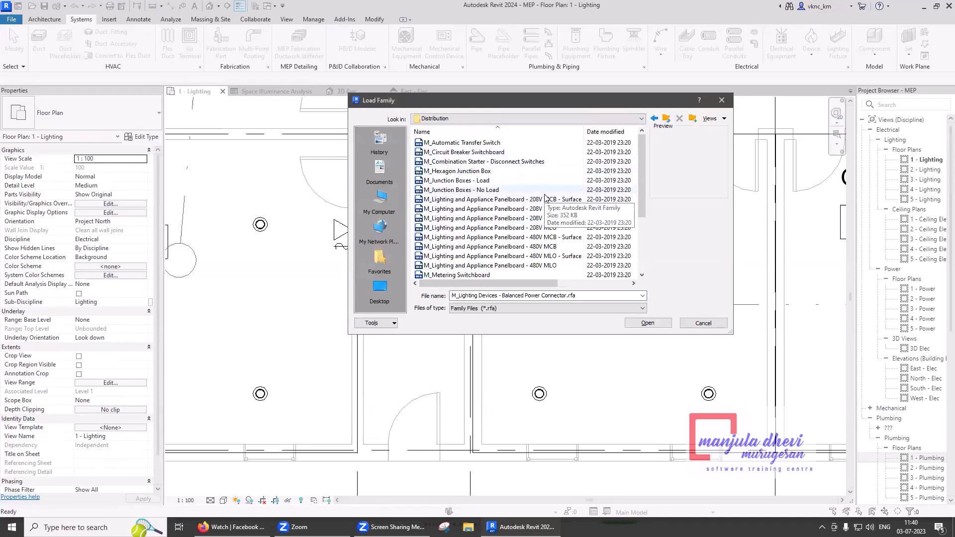
scroll(546, 197, "down", 1)
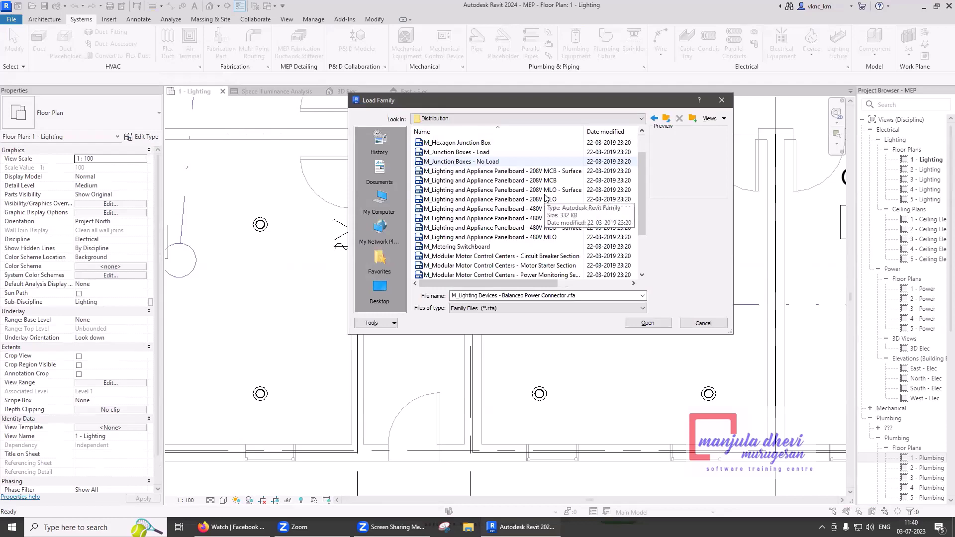
scroll(546, 197, "down", 2)
scroll(546, 197, "up", 3)
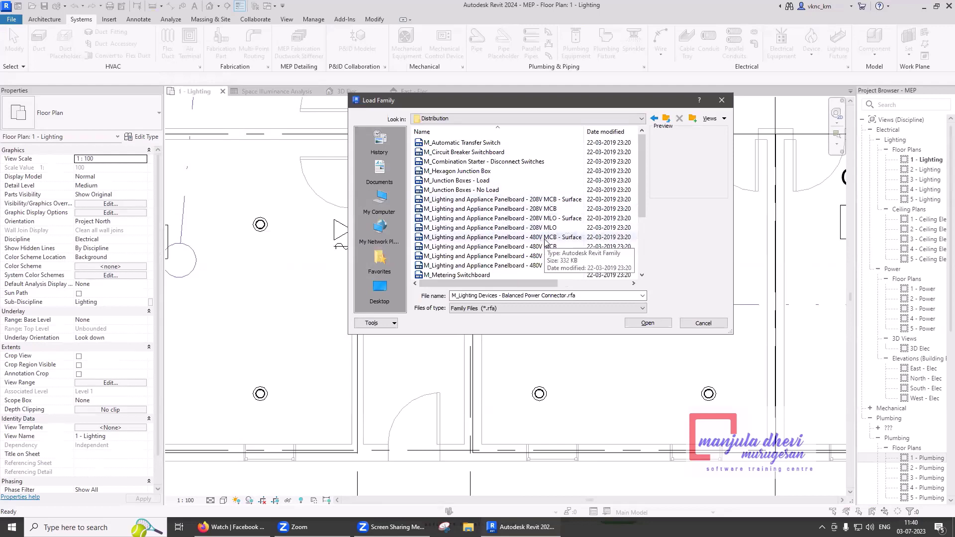
left_click(667, 119)
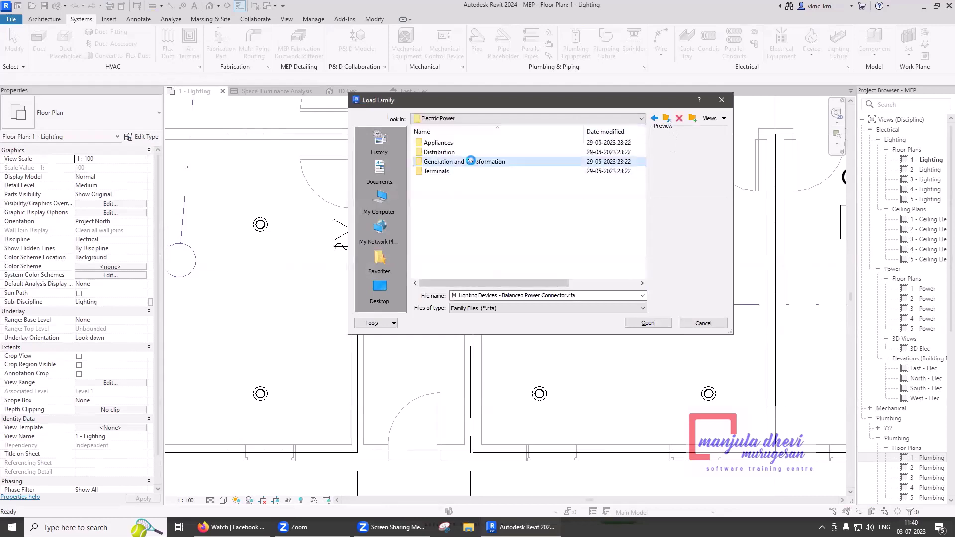
Browse the Generation and Transformation and Terminals family folders
double_click(470, 161)
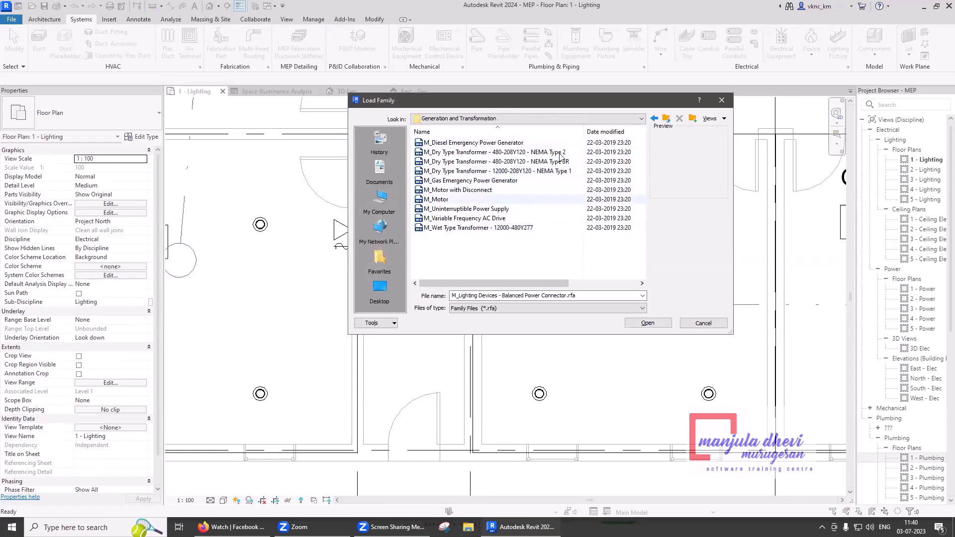
left_click(666, 118)
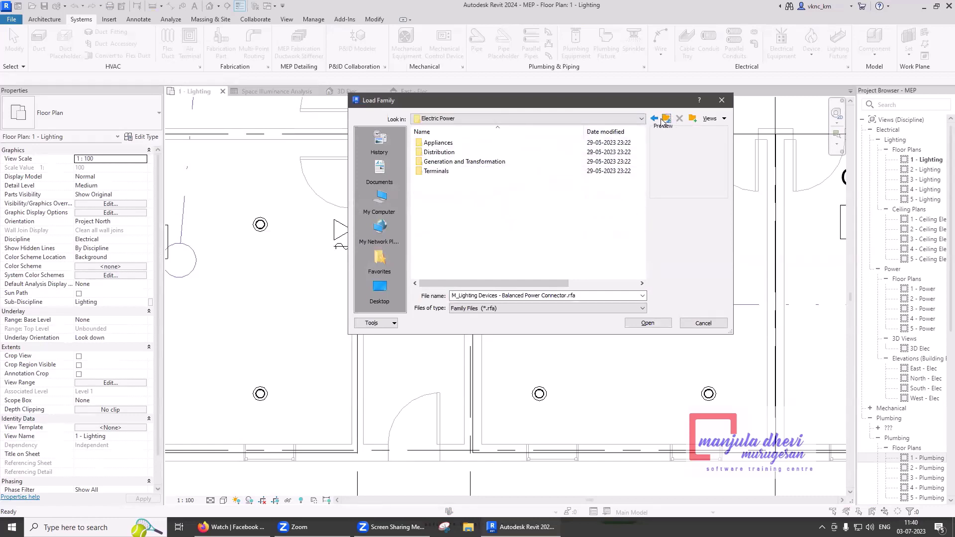
double_click(456, 173)
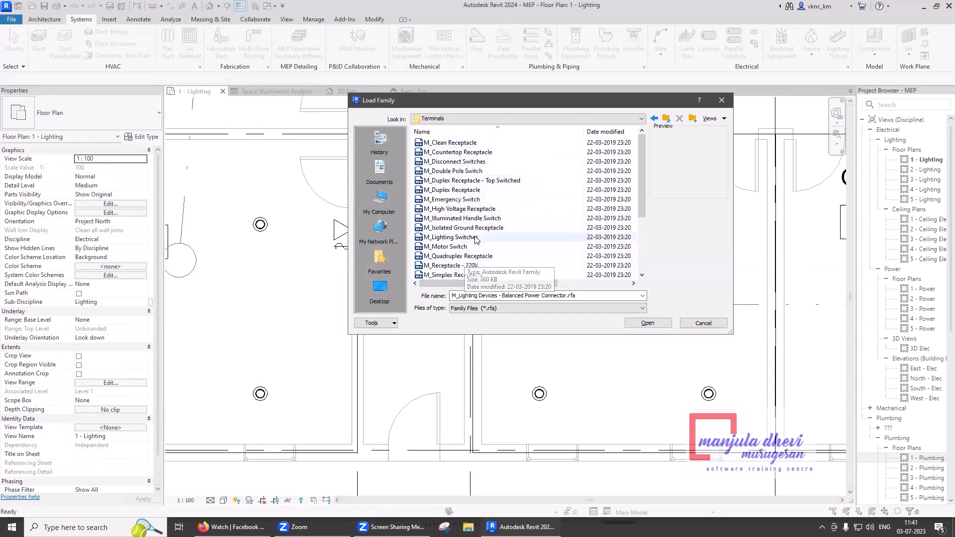
scroll(536, 190, "down", 3)
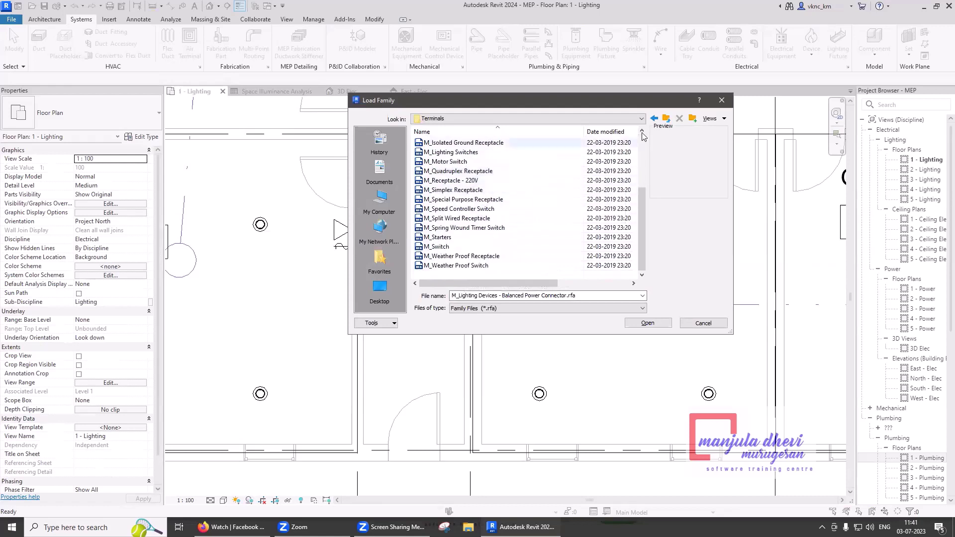
left_click(666, 118)
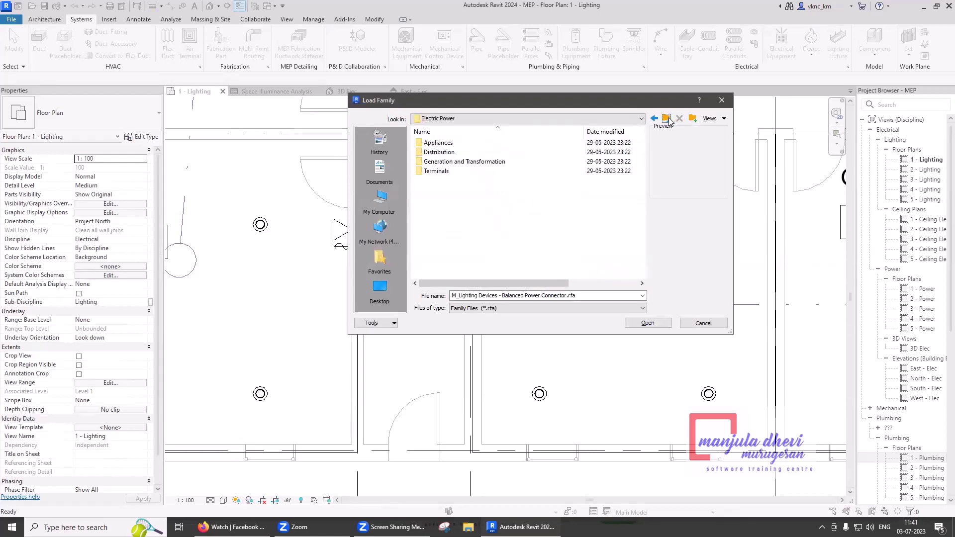
left_click(666, 118)
Browse the Information and Communication Building Controls and Communication folders
double_click(478, 163)
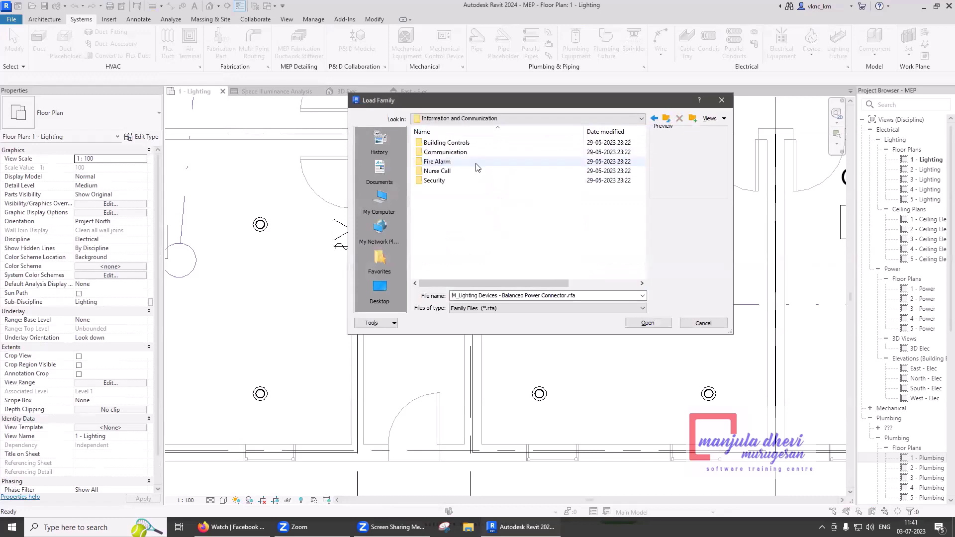
double_click(466, 142)
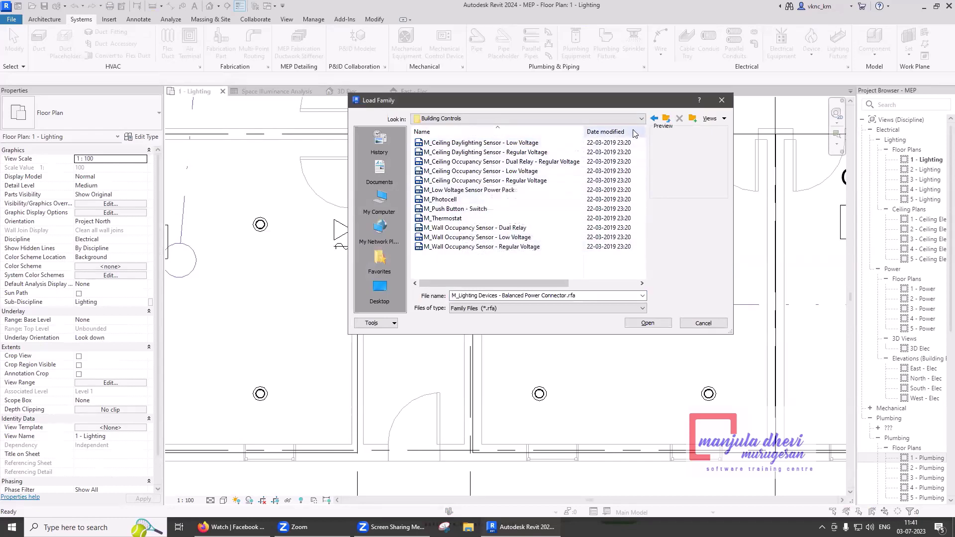
left_click(665, 120)
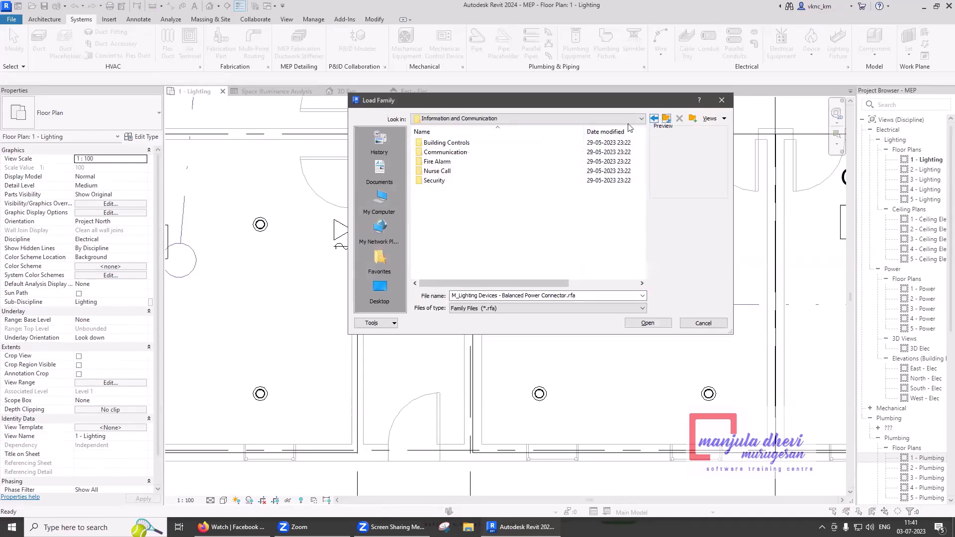
double_click(448, 152)
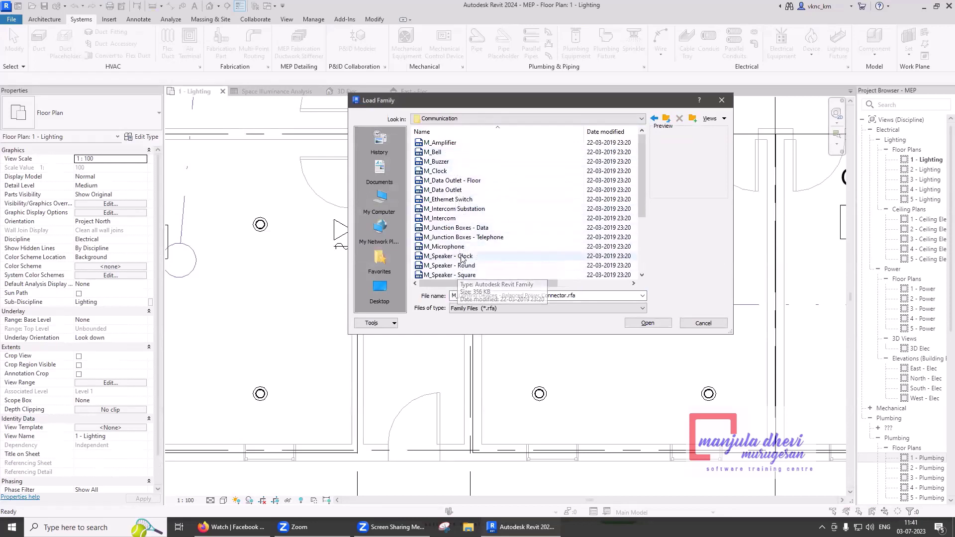
left_click(665, 120)
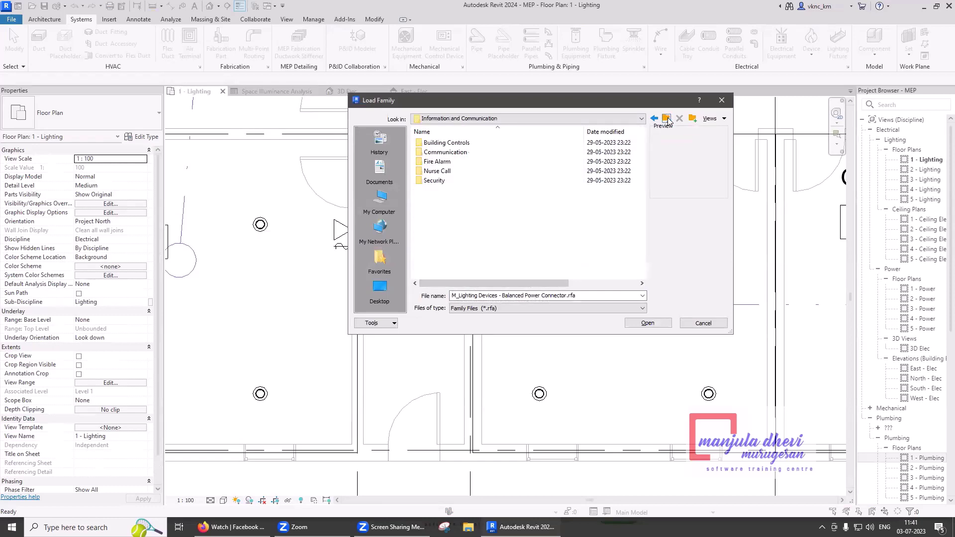
Load M_Fire Alarm Hold Open - Wall Mounted from the Fire Alarm folder
double_click(477, 161)
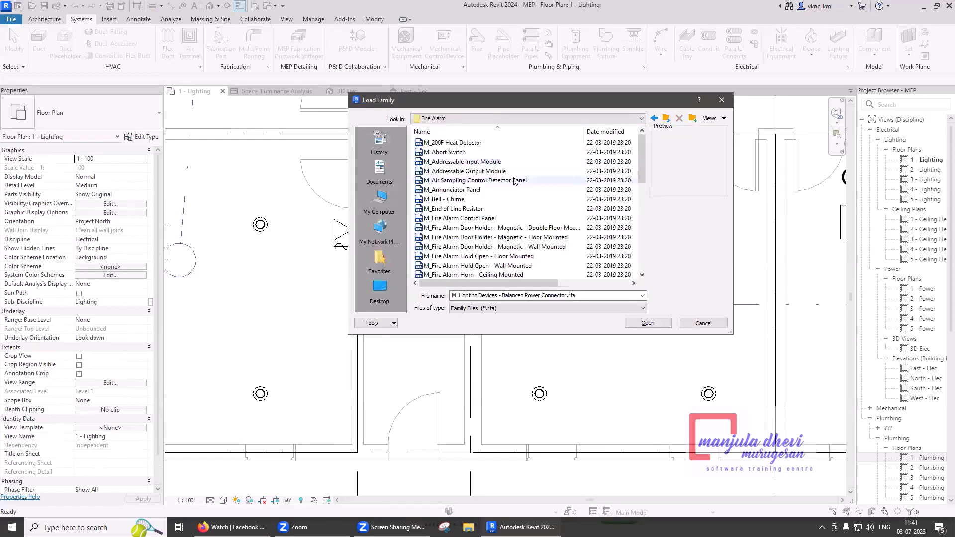
scroll(515, 182, "down", 1)
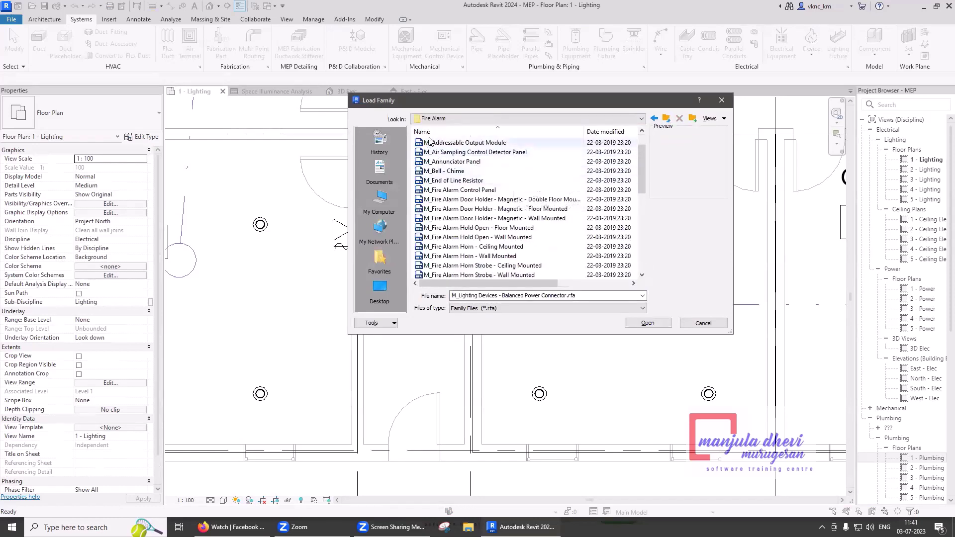
left_click(474, 237)
left_click(637, 323)
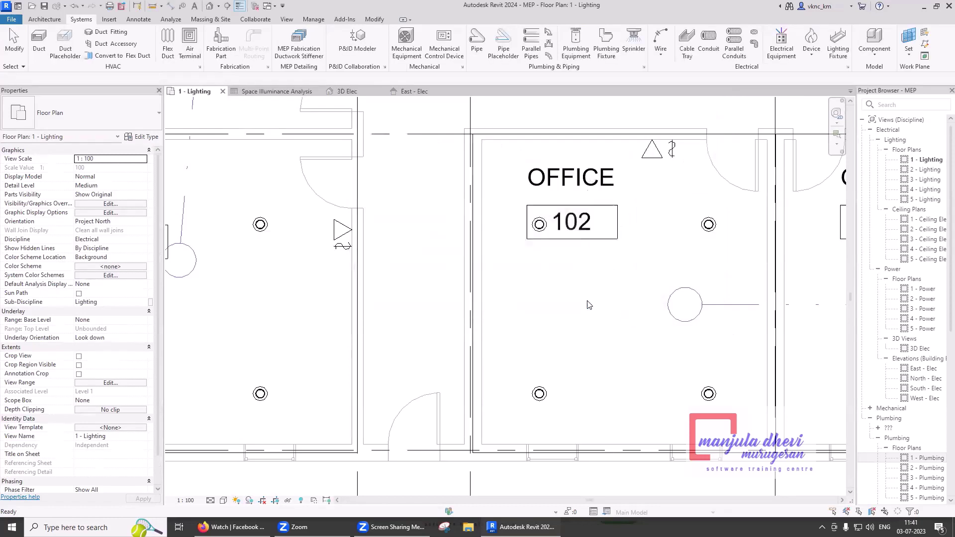
Place the wall-mounted fire alarm hold-open device on the corridor wall
scroll(489, 319, "down", 2)
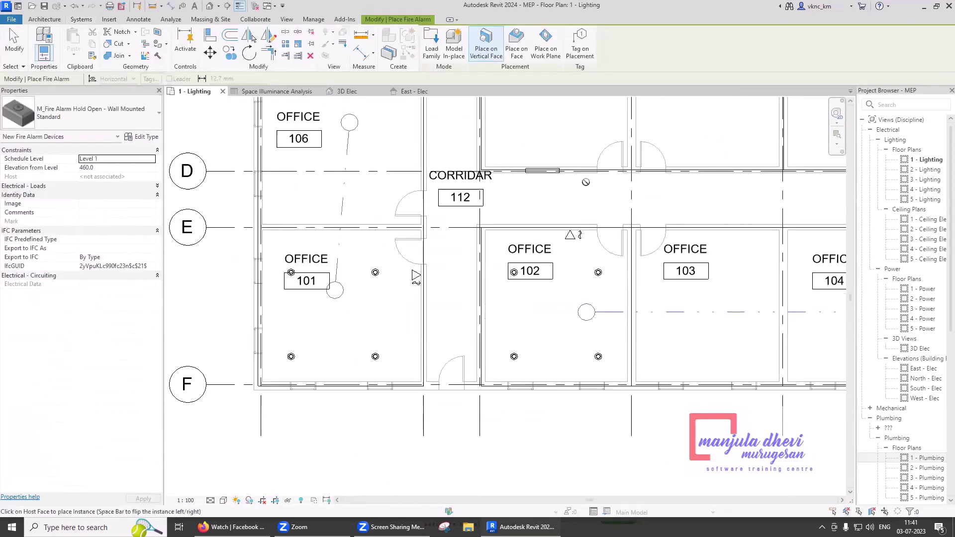
left_click(674, 172)
key("Escape")
key("Escape")
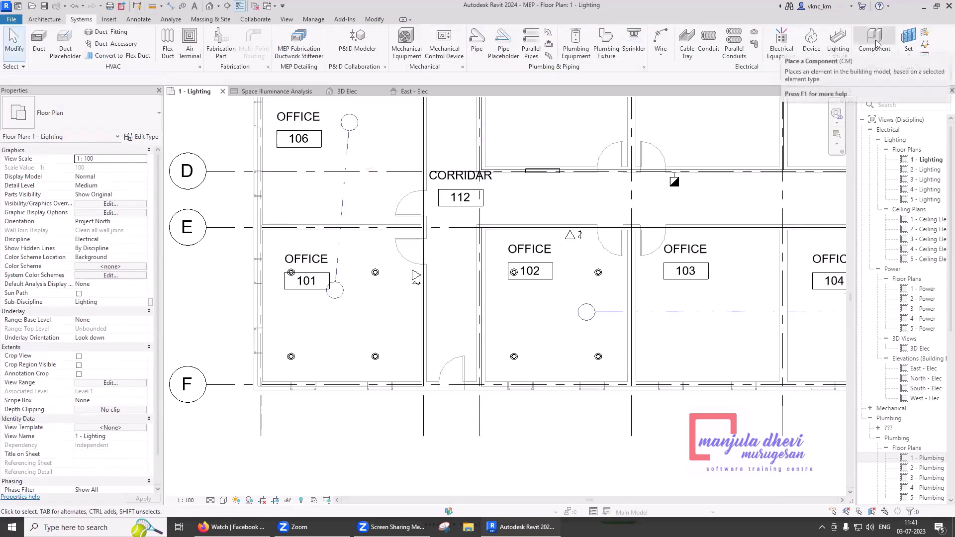
Browse the Nurse Call and Security family folders, then cancel loading and component placement
left_click(876, 42)
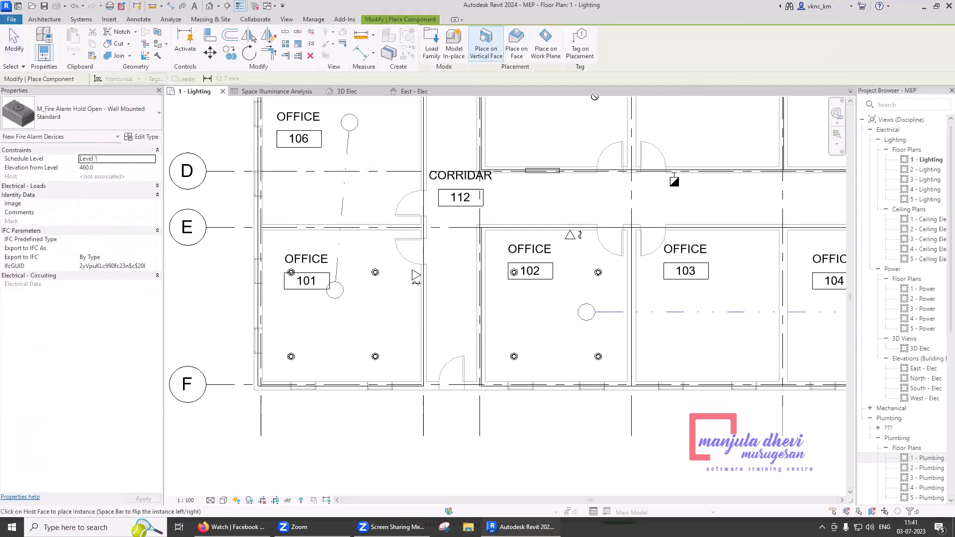
left_click(431, 43)
left_click(666, 119)
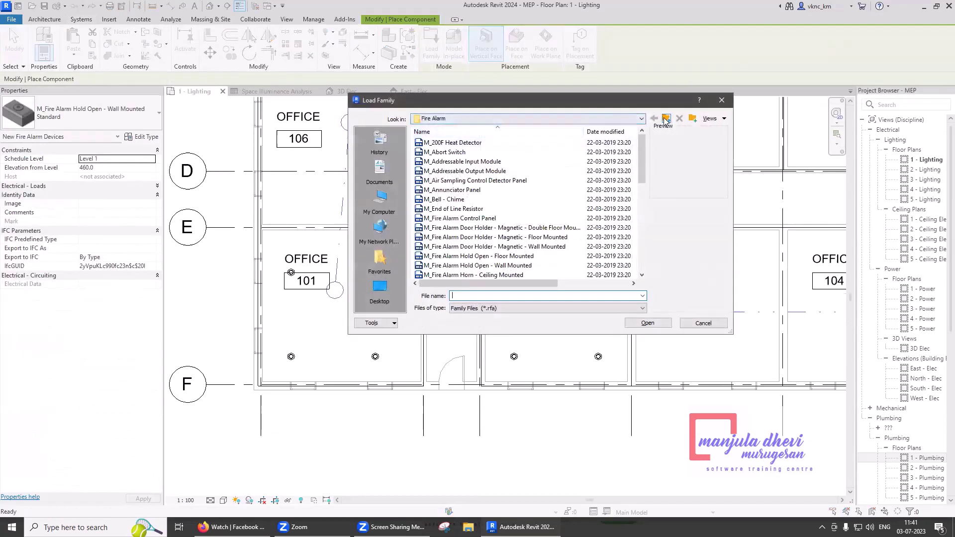
double_click(462, 171)
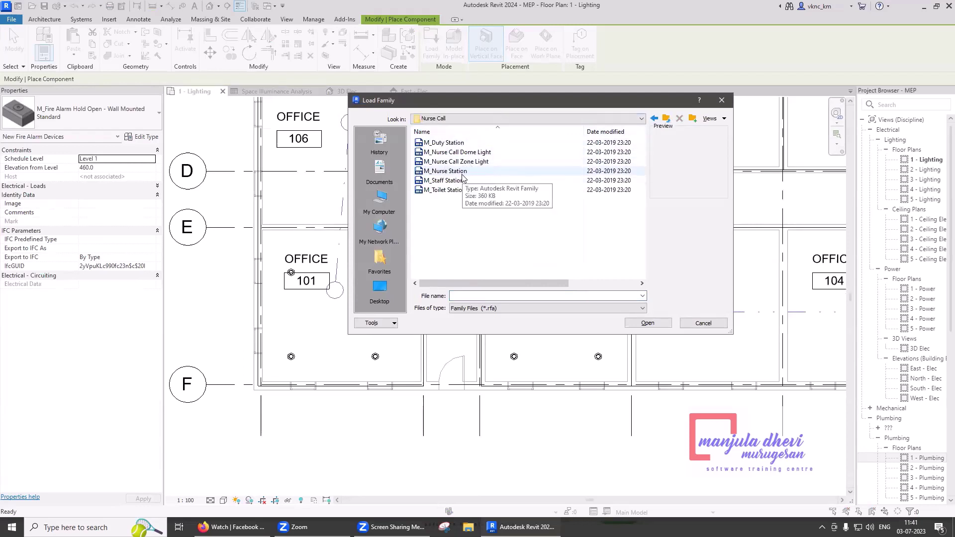
left_click(671, 120)
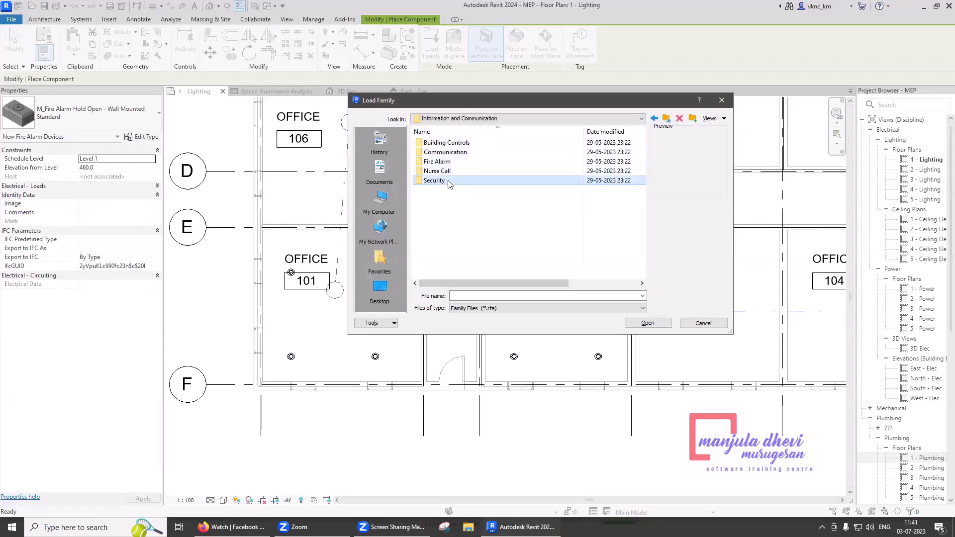
double_click(452, 180)
left_click(465, 144)
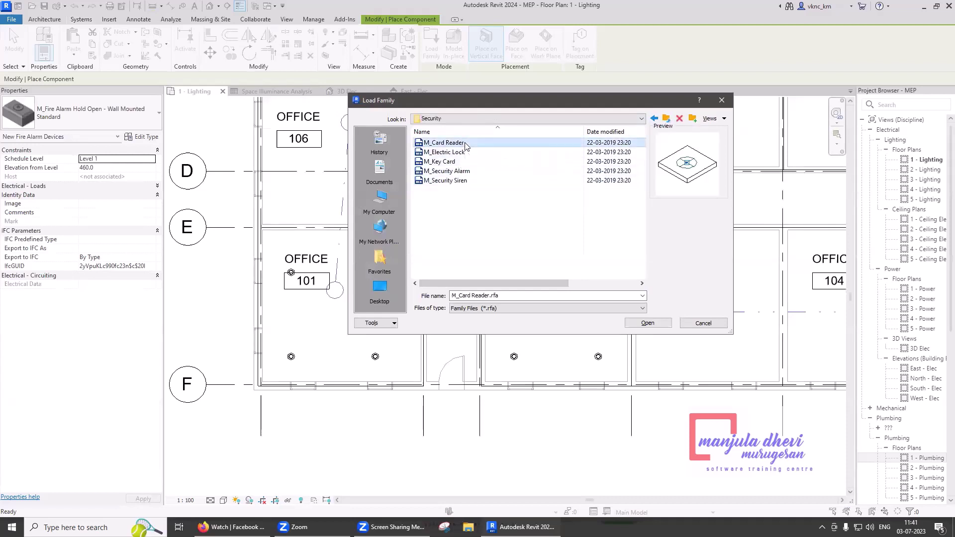
left_click(452, 182)
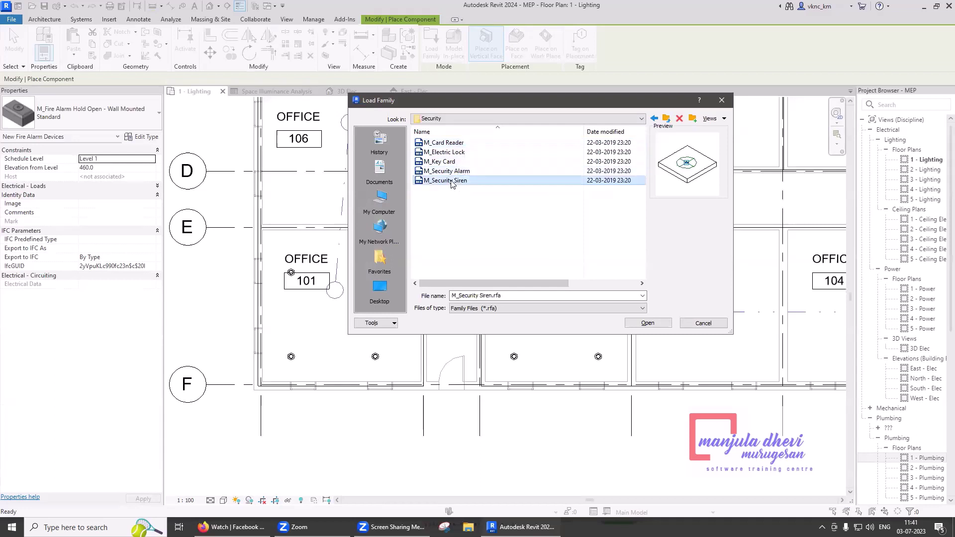
left_click(667, 121)
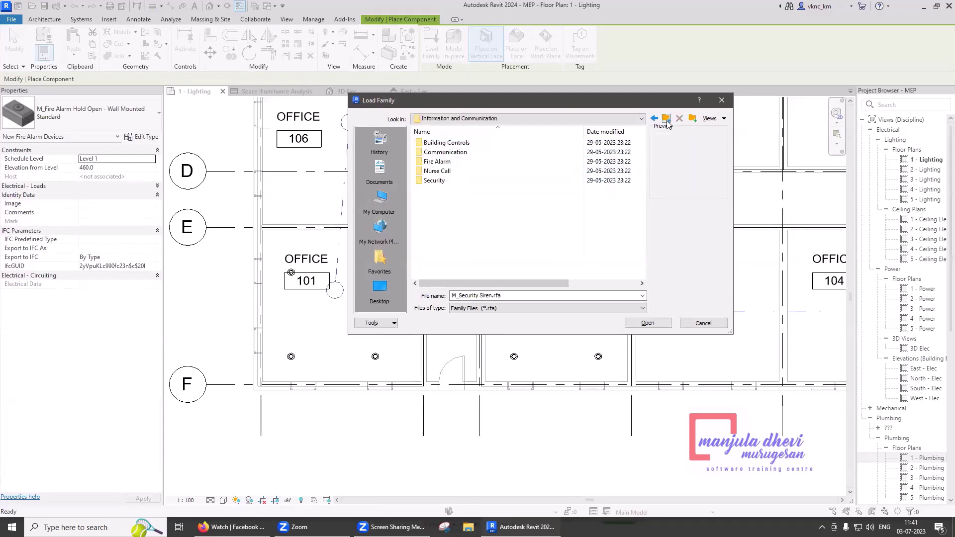
left_click(666, 121)
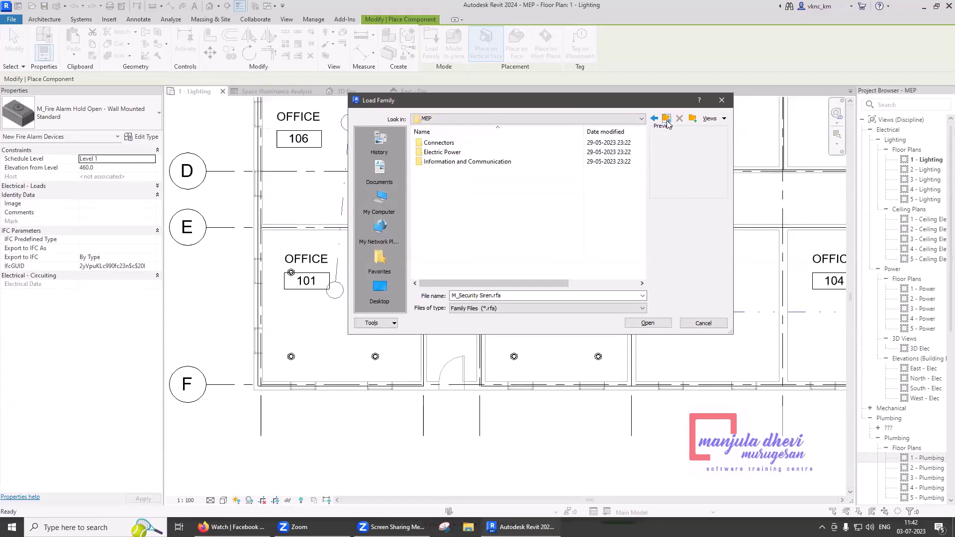
key("Escape")
key("Escape")
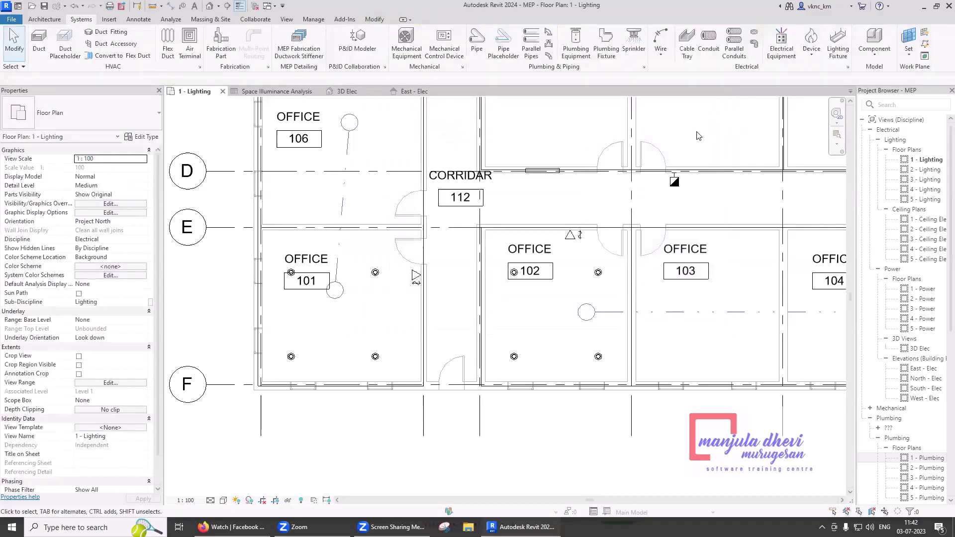
Place an M_Lighting and Appliance Panelboard - 208V MLO 100 A on office 102's wall
left_click(779, 50)
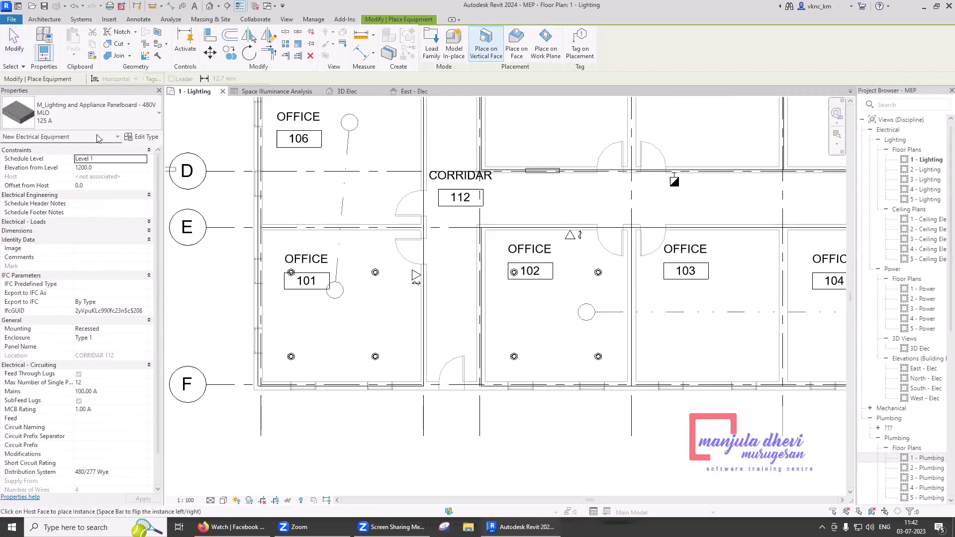
left_click(114, 122)
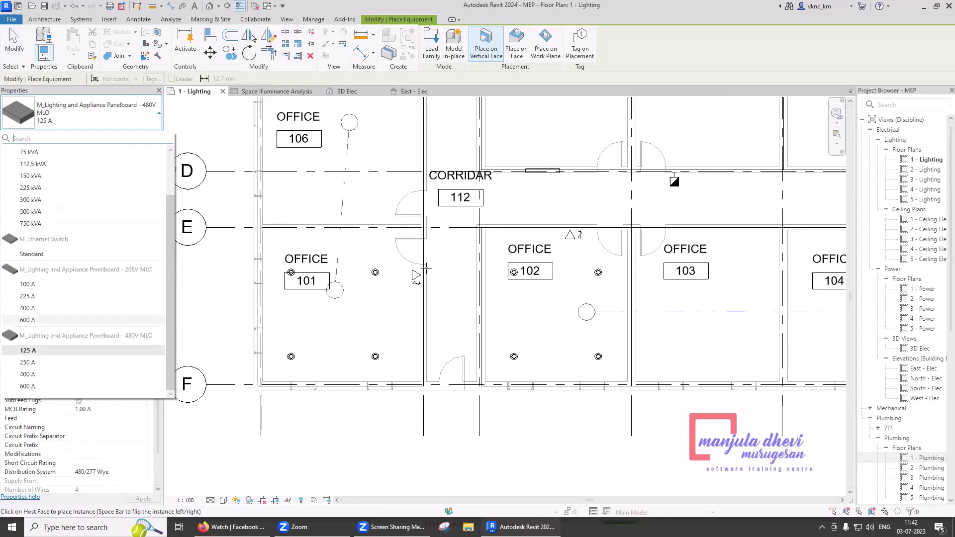
left_click(41, 285)
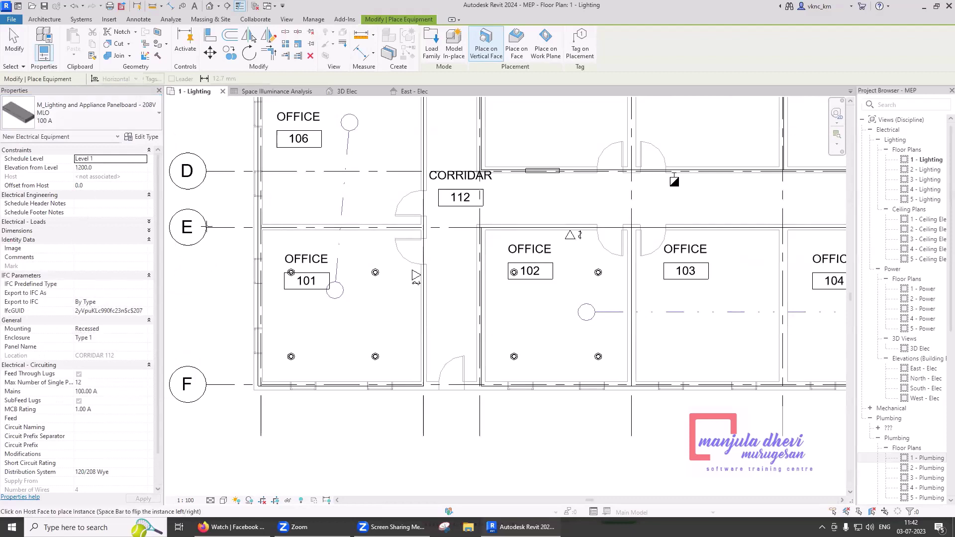
scroll(448, 273, "up", 2)
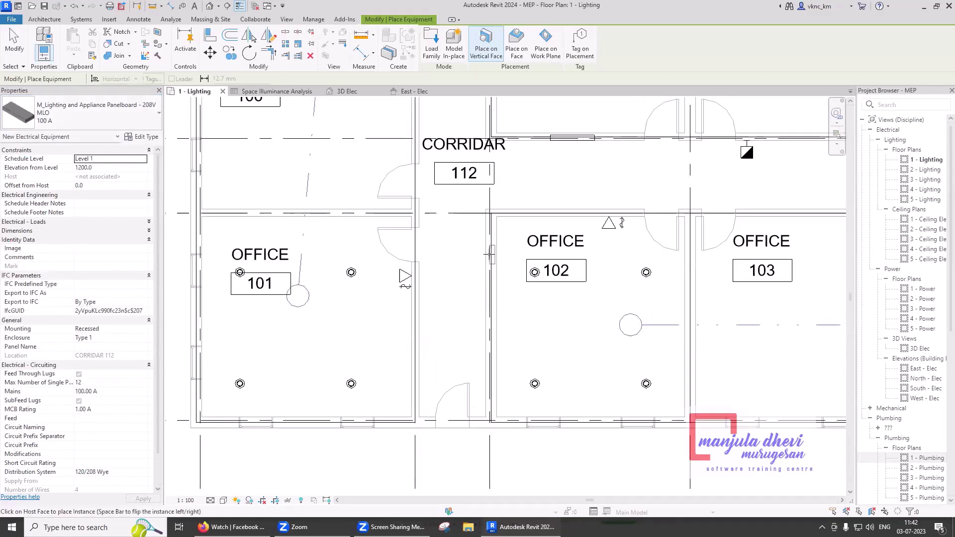
left_click(488, 254)
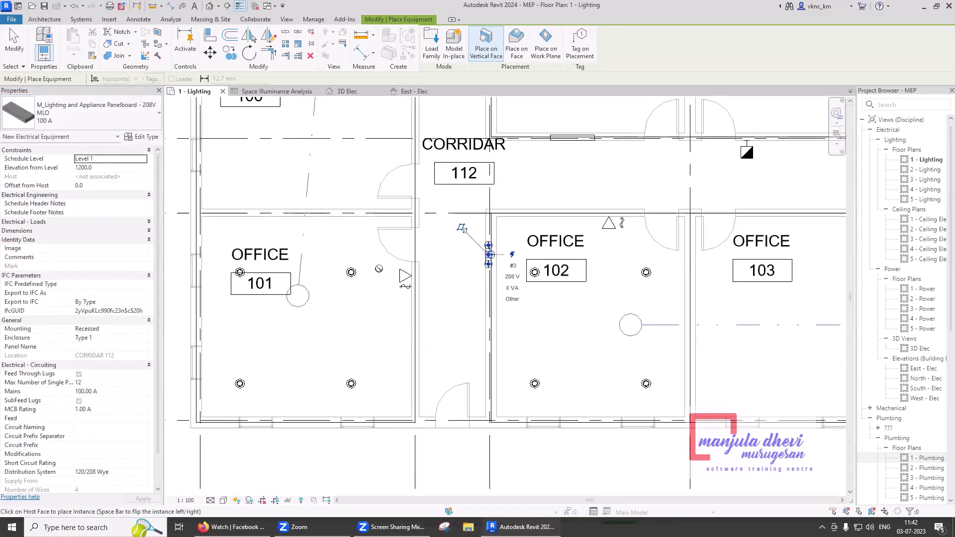
key("Escape")
key("Escape")
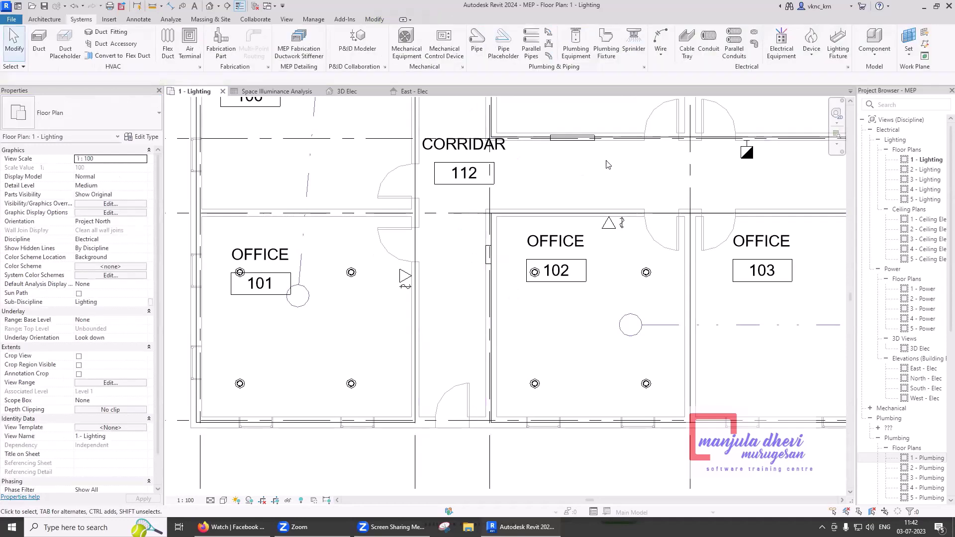
Place an M_Dry Type Transformer 15 kVA below grid line F, then open Load Family
left_click(785, 44)
left_click(128, 114)
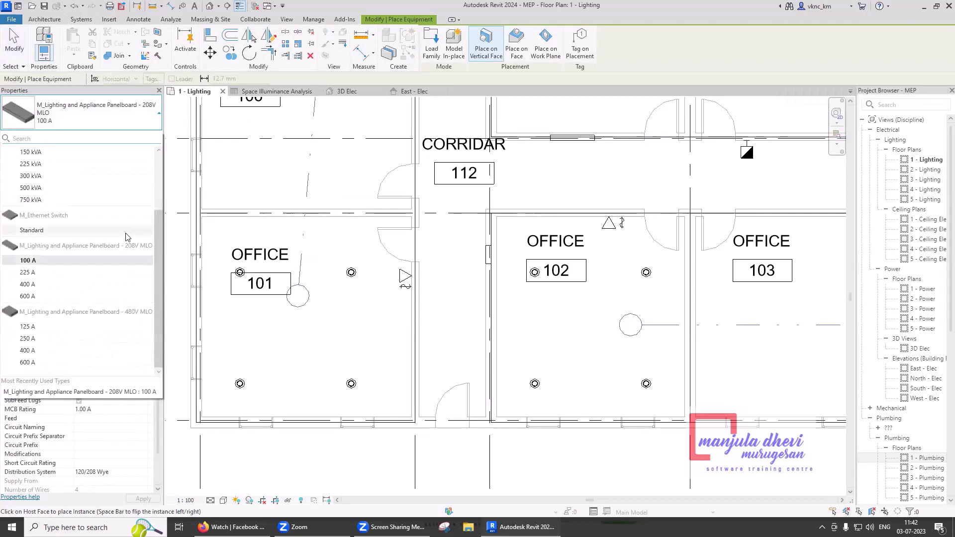
scroll(128, 236, "up", 3)
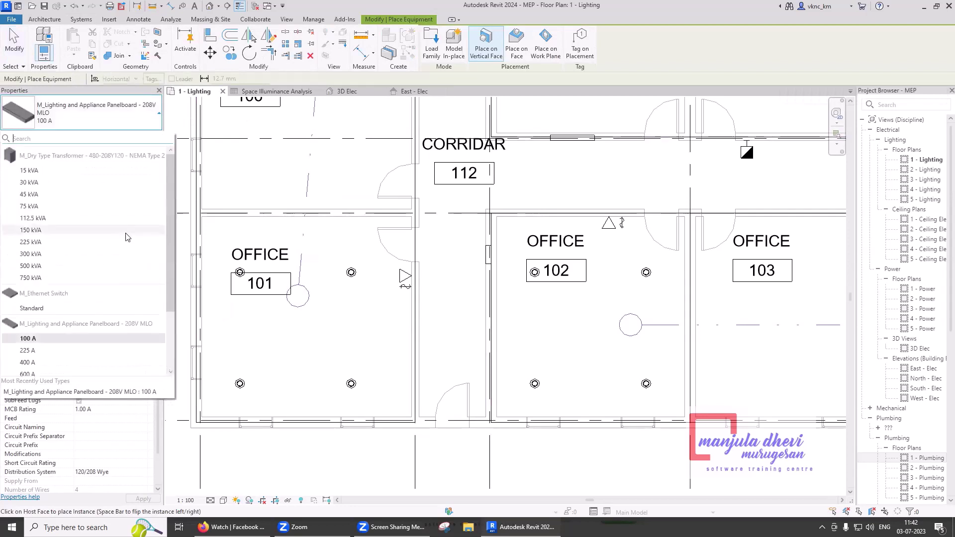
left_click(100, 170)
scroll(402, 250, "down", 2)
scroll(403, 250, "down", 1)
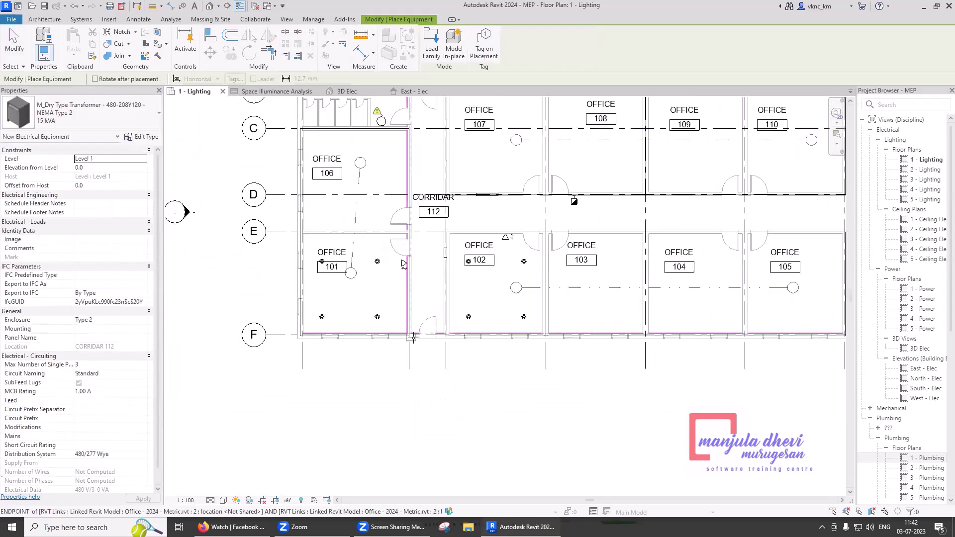
left_click(422, 369)
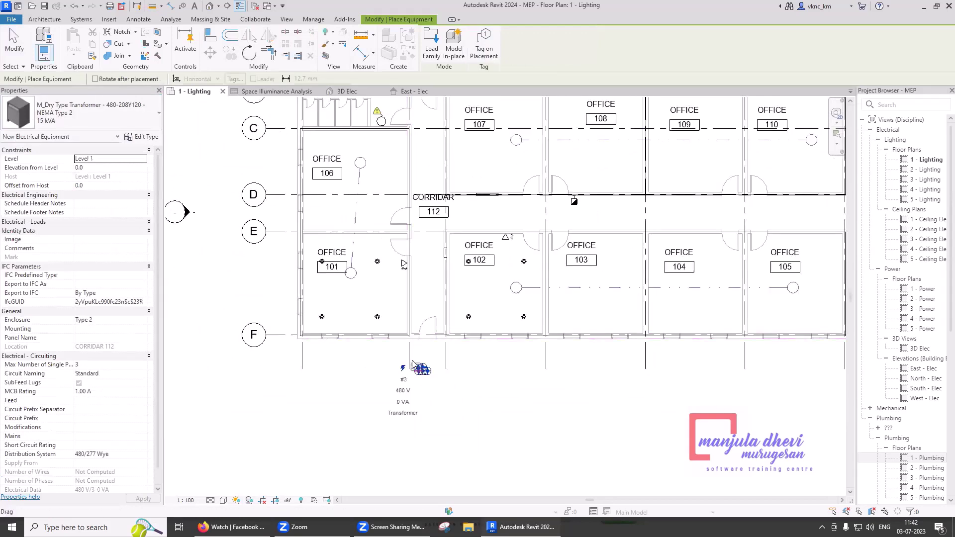
left_click(431, 43)
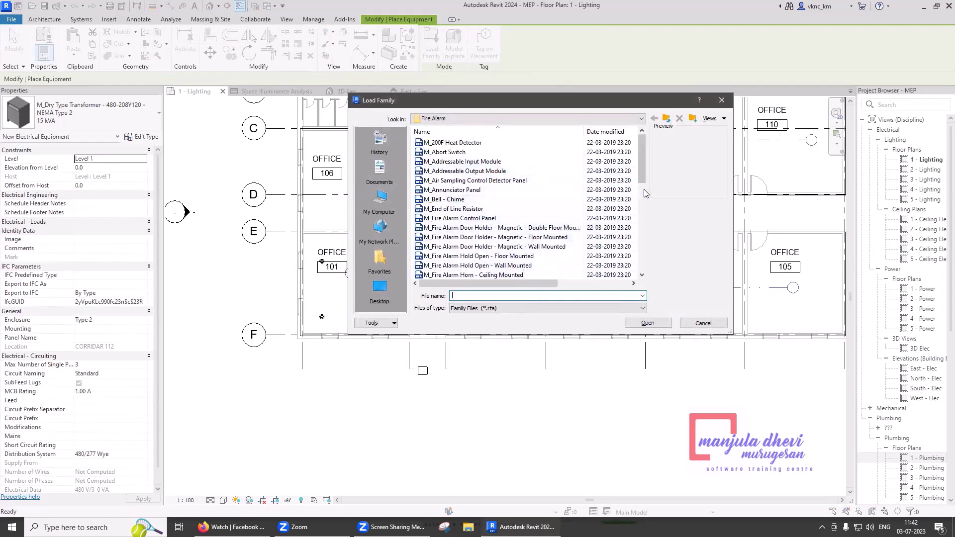
Load M_Fire Alarm Control Panel.rfa and host it on the corridor wall at grid D
mouse_move(643, 176)
left_mouse_down()
mouse_move(643, 221)
mouse_move(616, 192)
left_mouse_up()
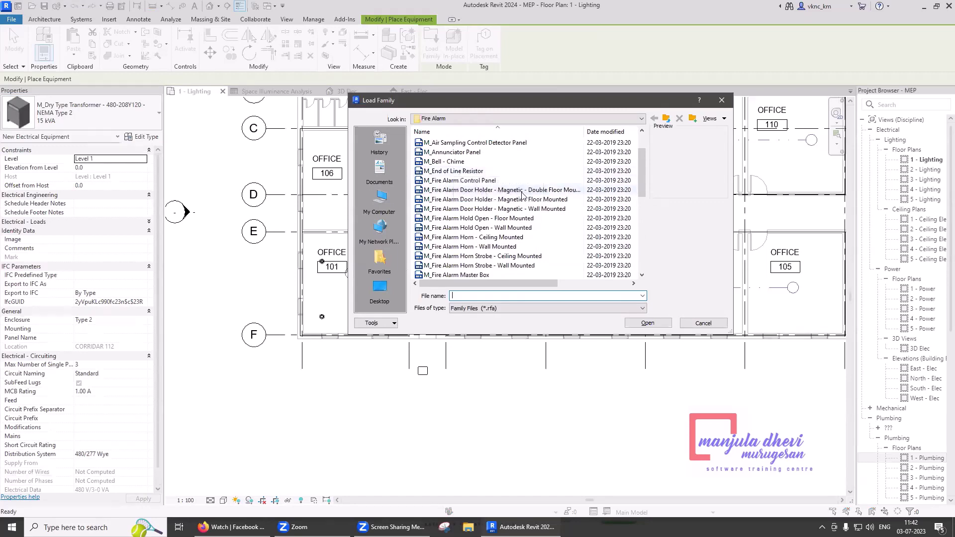
left_click(483, 182)
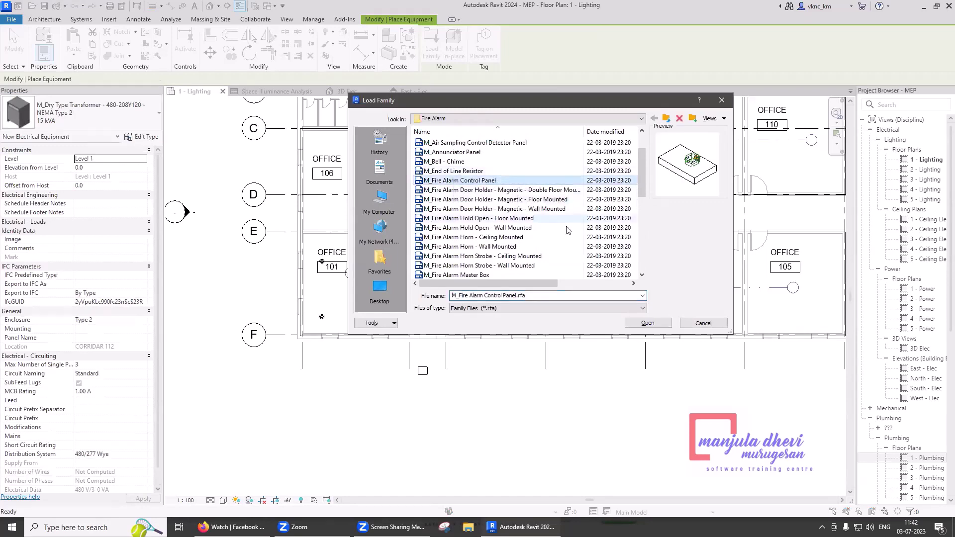
left_click(647, 323)
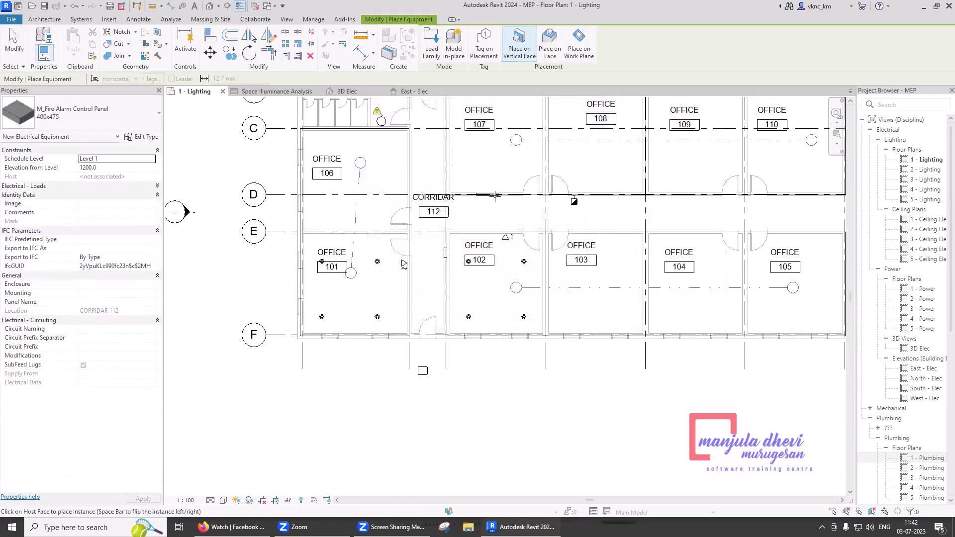
left_click(484, 194)
key("Escape")
key("Escape")
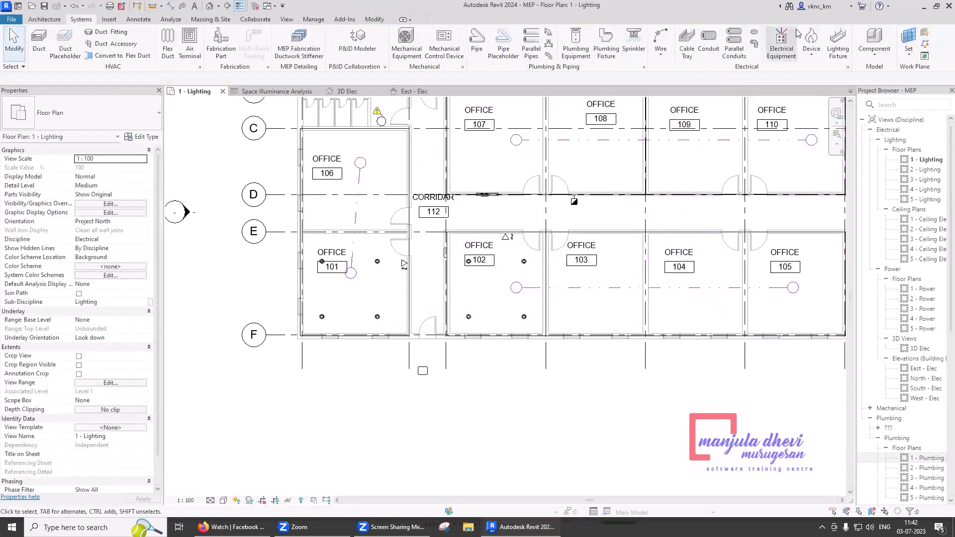